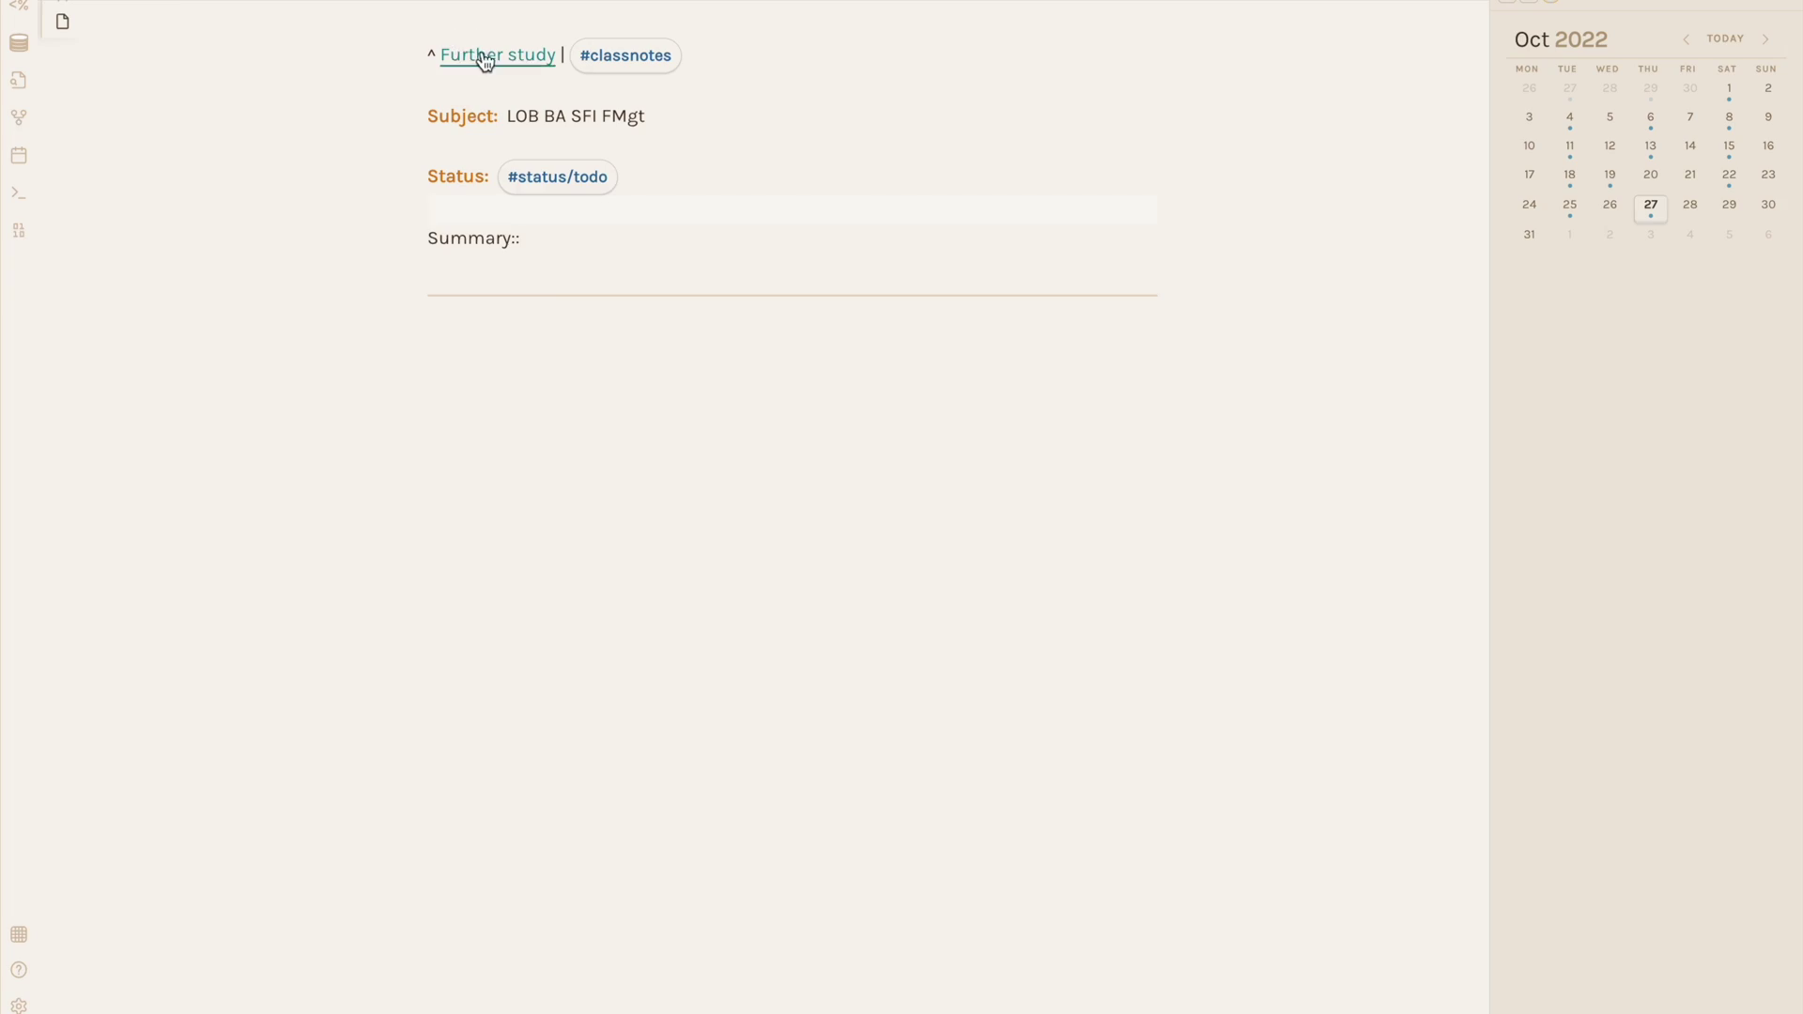
Open the Further study note in a right split pane and hide the calendar to widen the notes.
ctrl+click(485, 57)
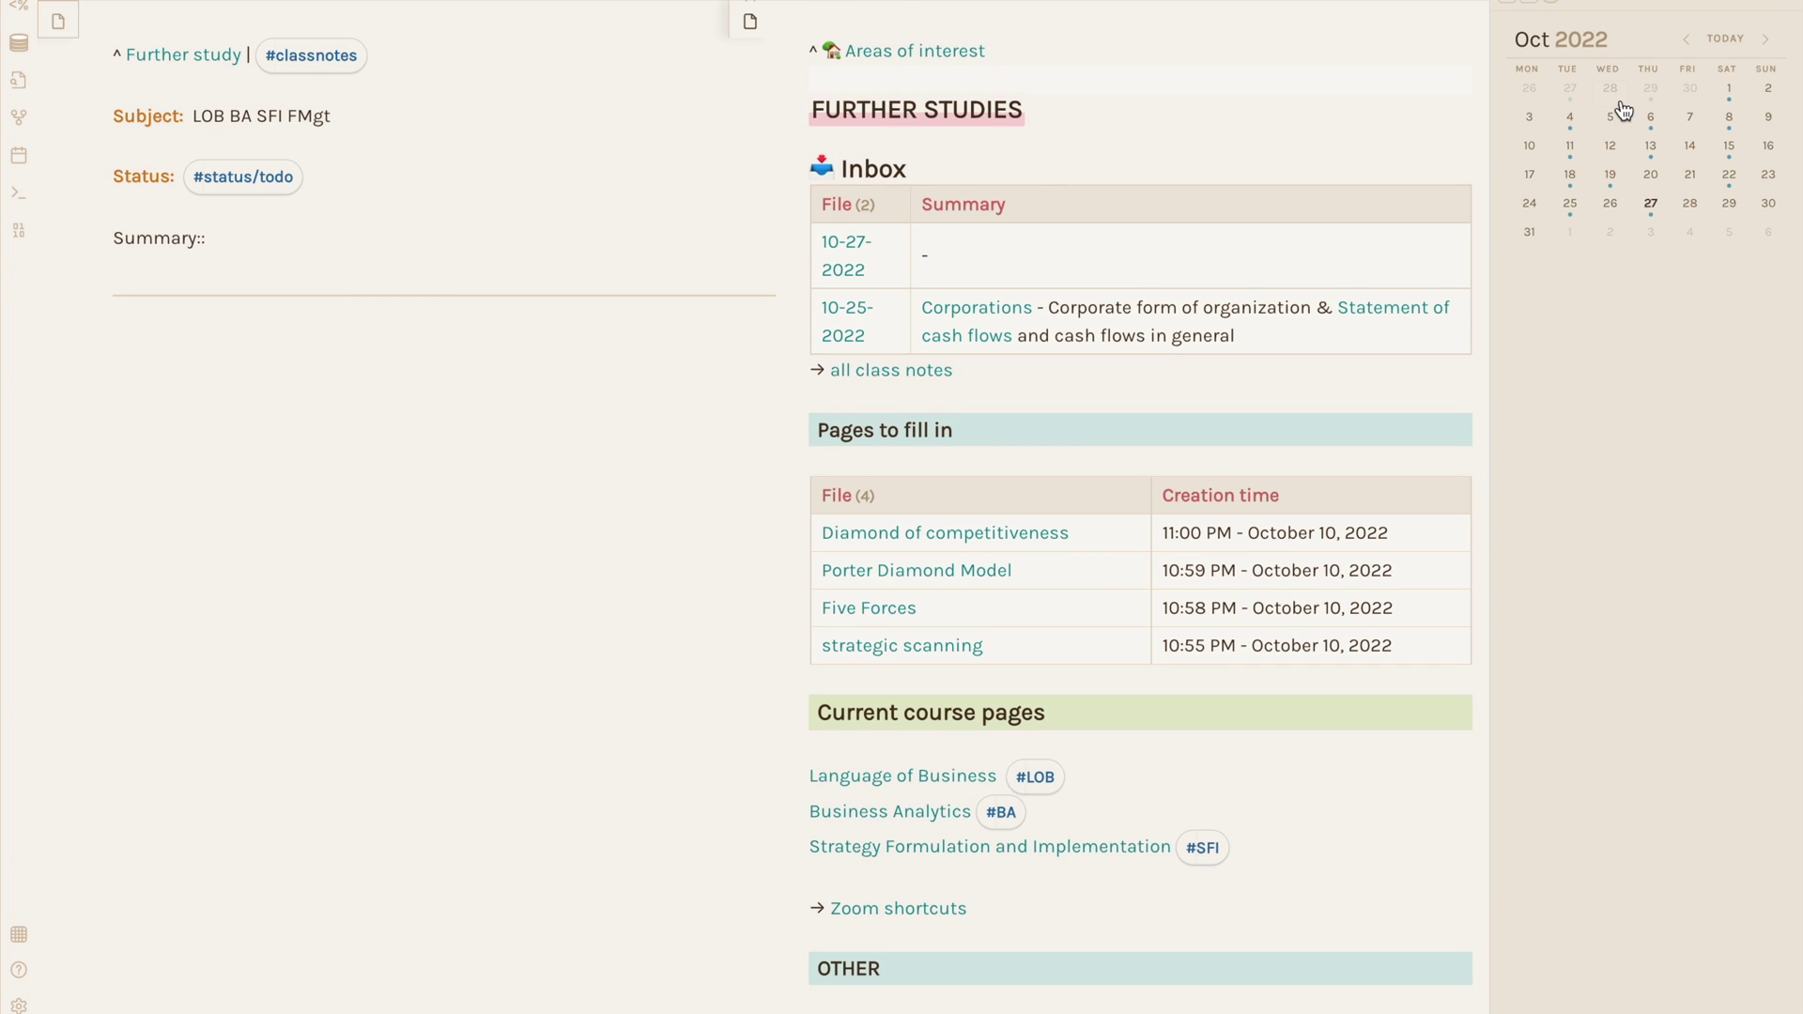
key(super+shift+r)
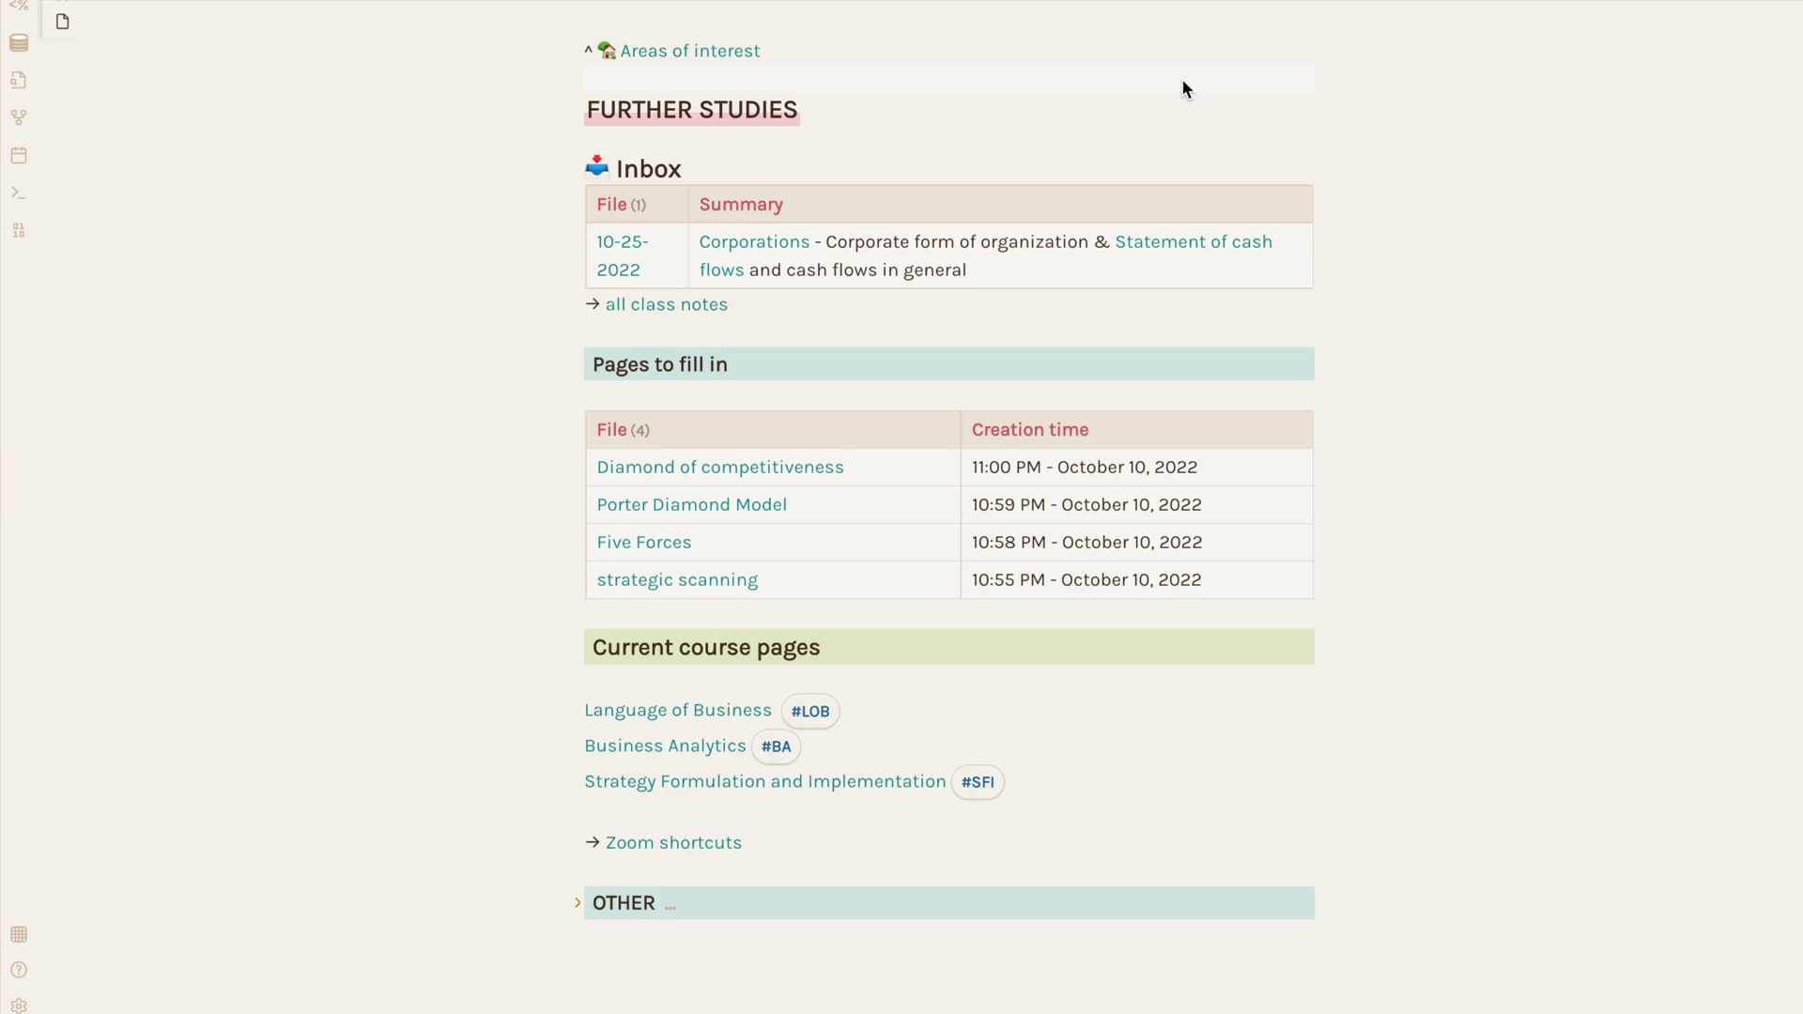
Create the 10-27-2022 daily note from day 27 in the October 2022 sidebar calendar.
click(1182, 88)
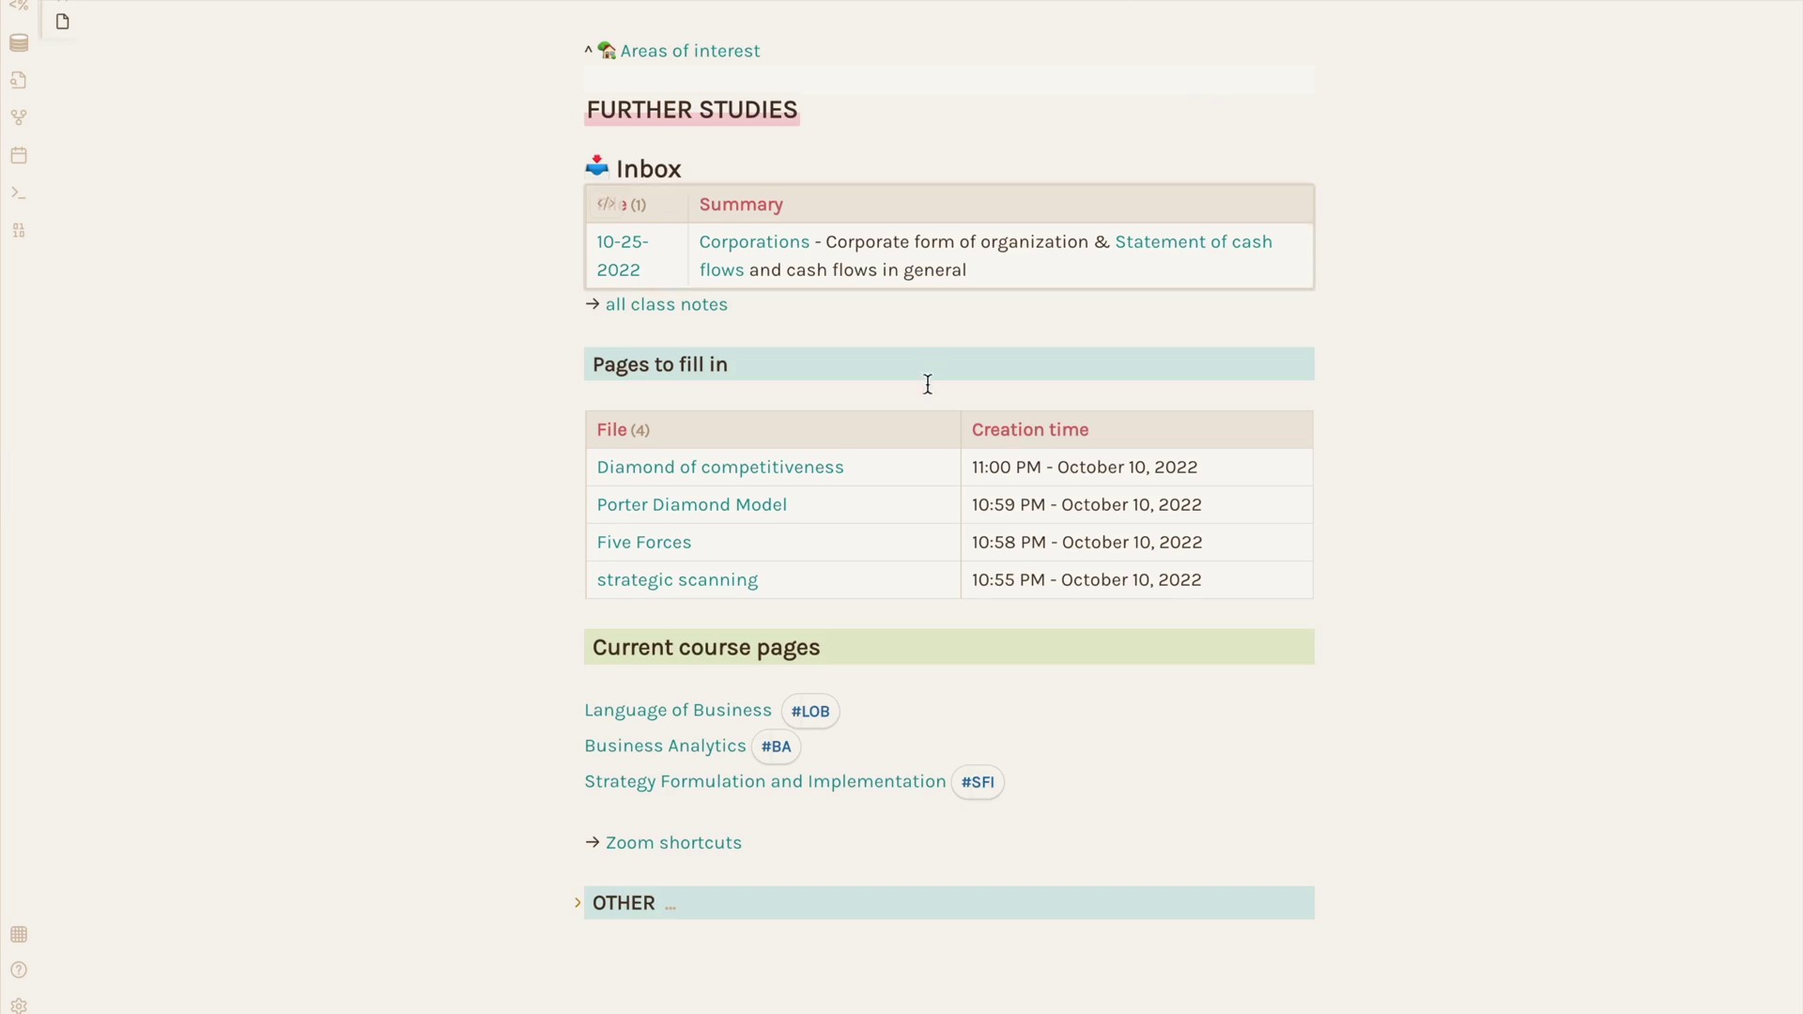
key(ctrl+shift+r)
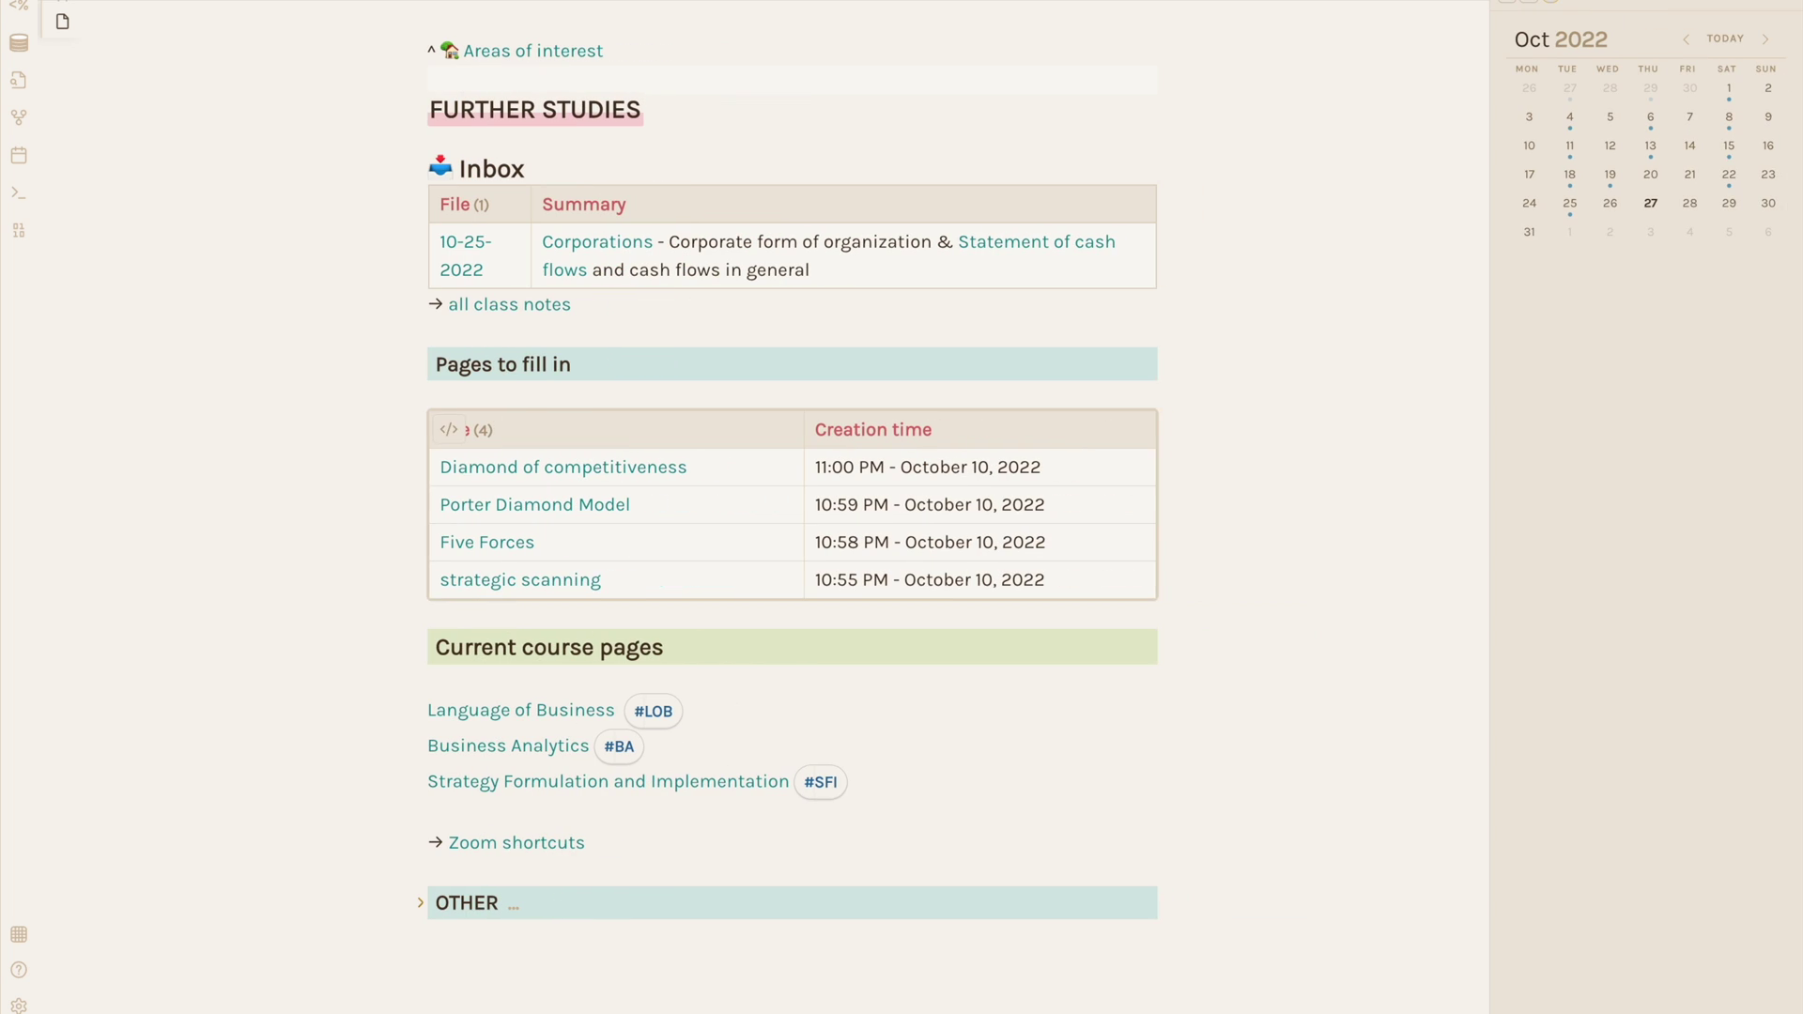
click(1653, 205)
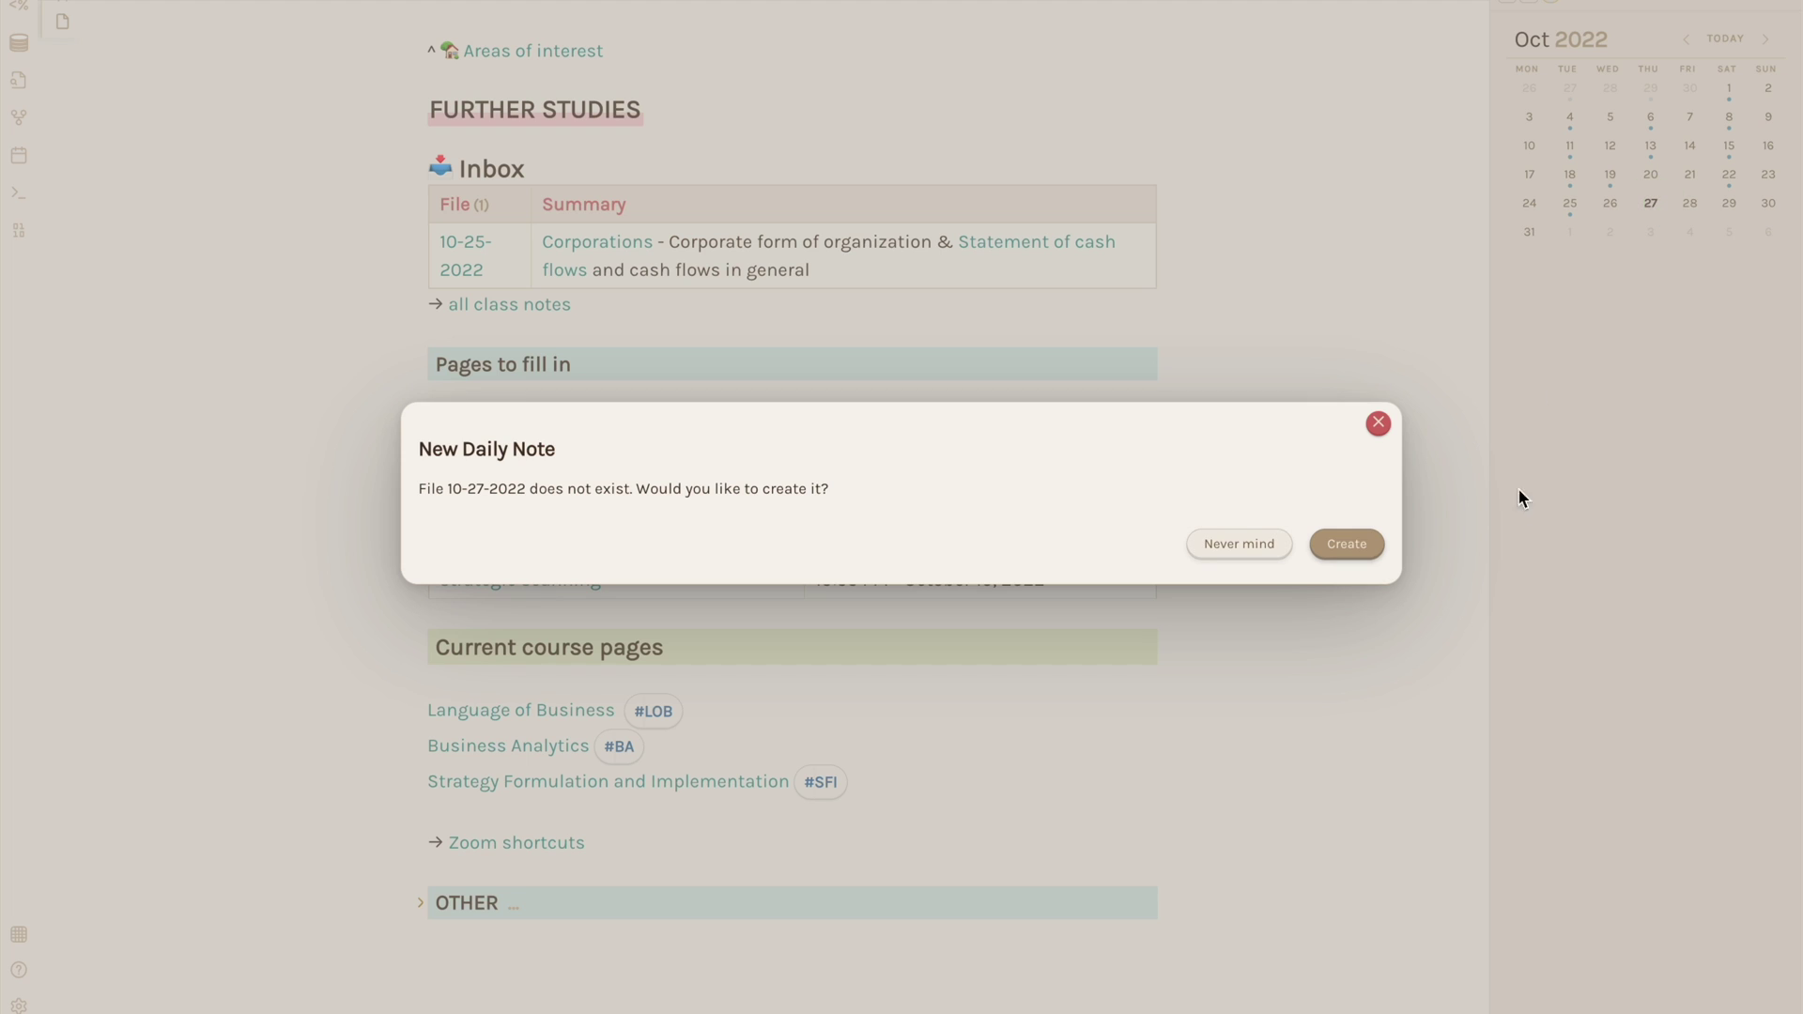
click(1349, 544)
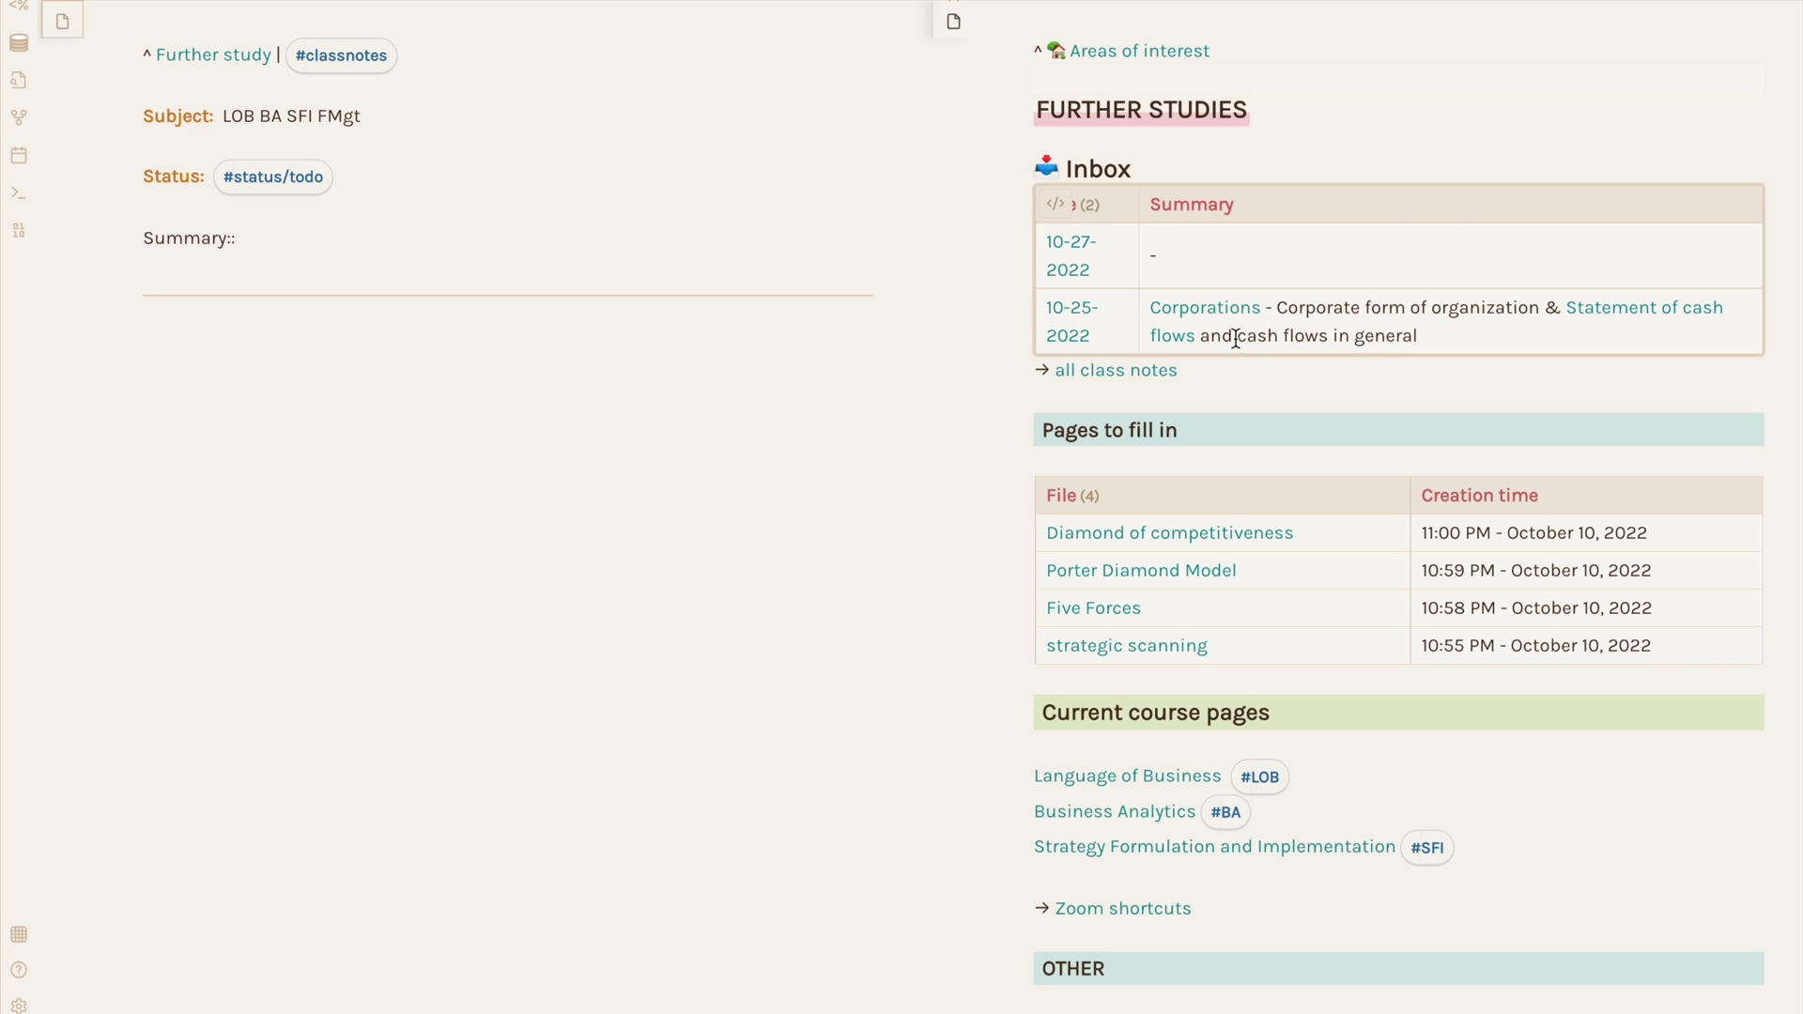
Show the Dataview query behind the Pages to fill in table, then render it back into a table.
scroll(1215, 219, down, 1)
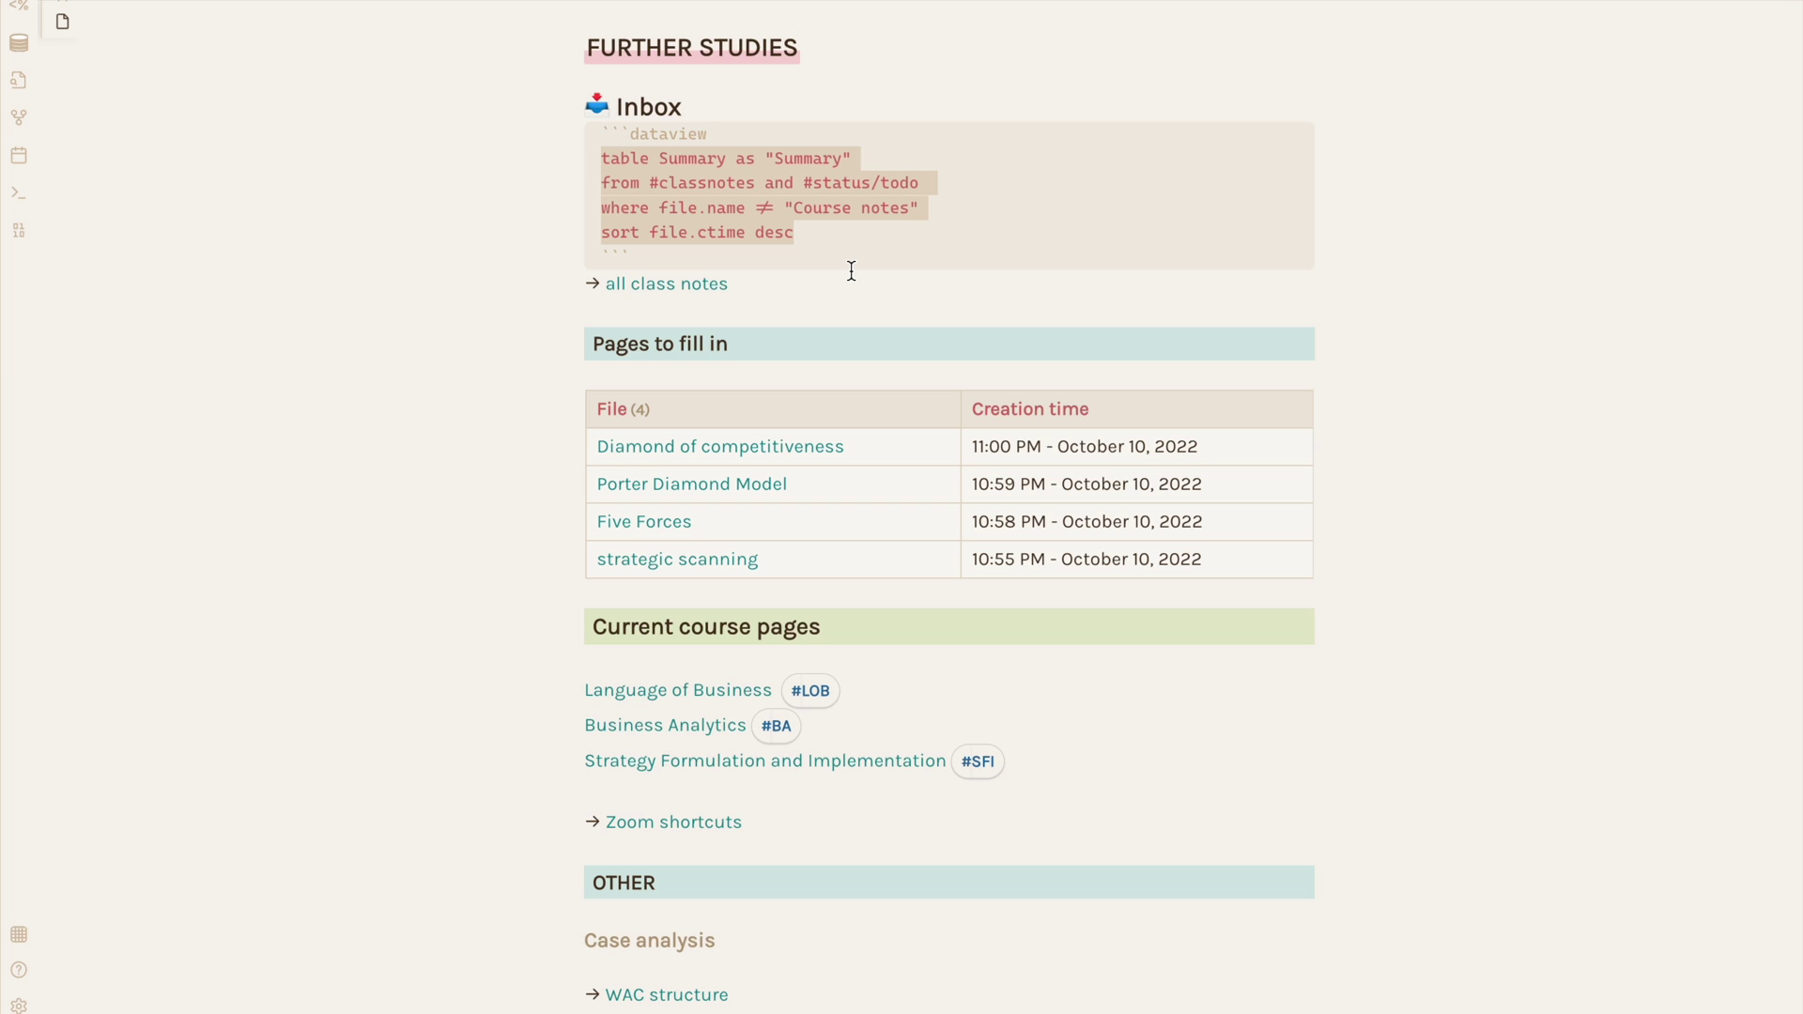
click(605, 527)
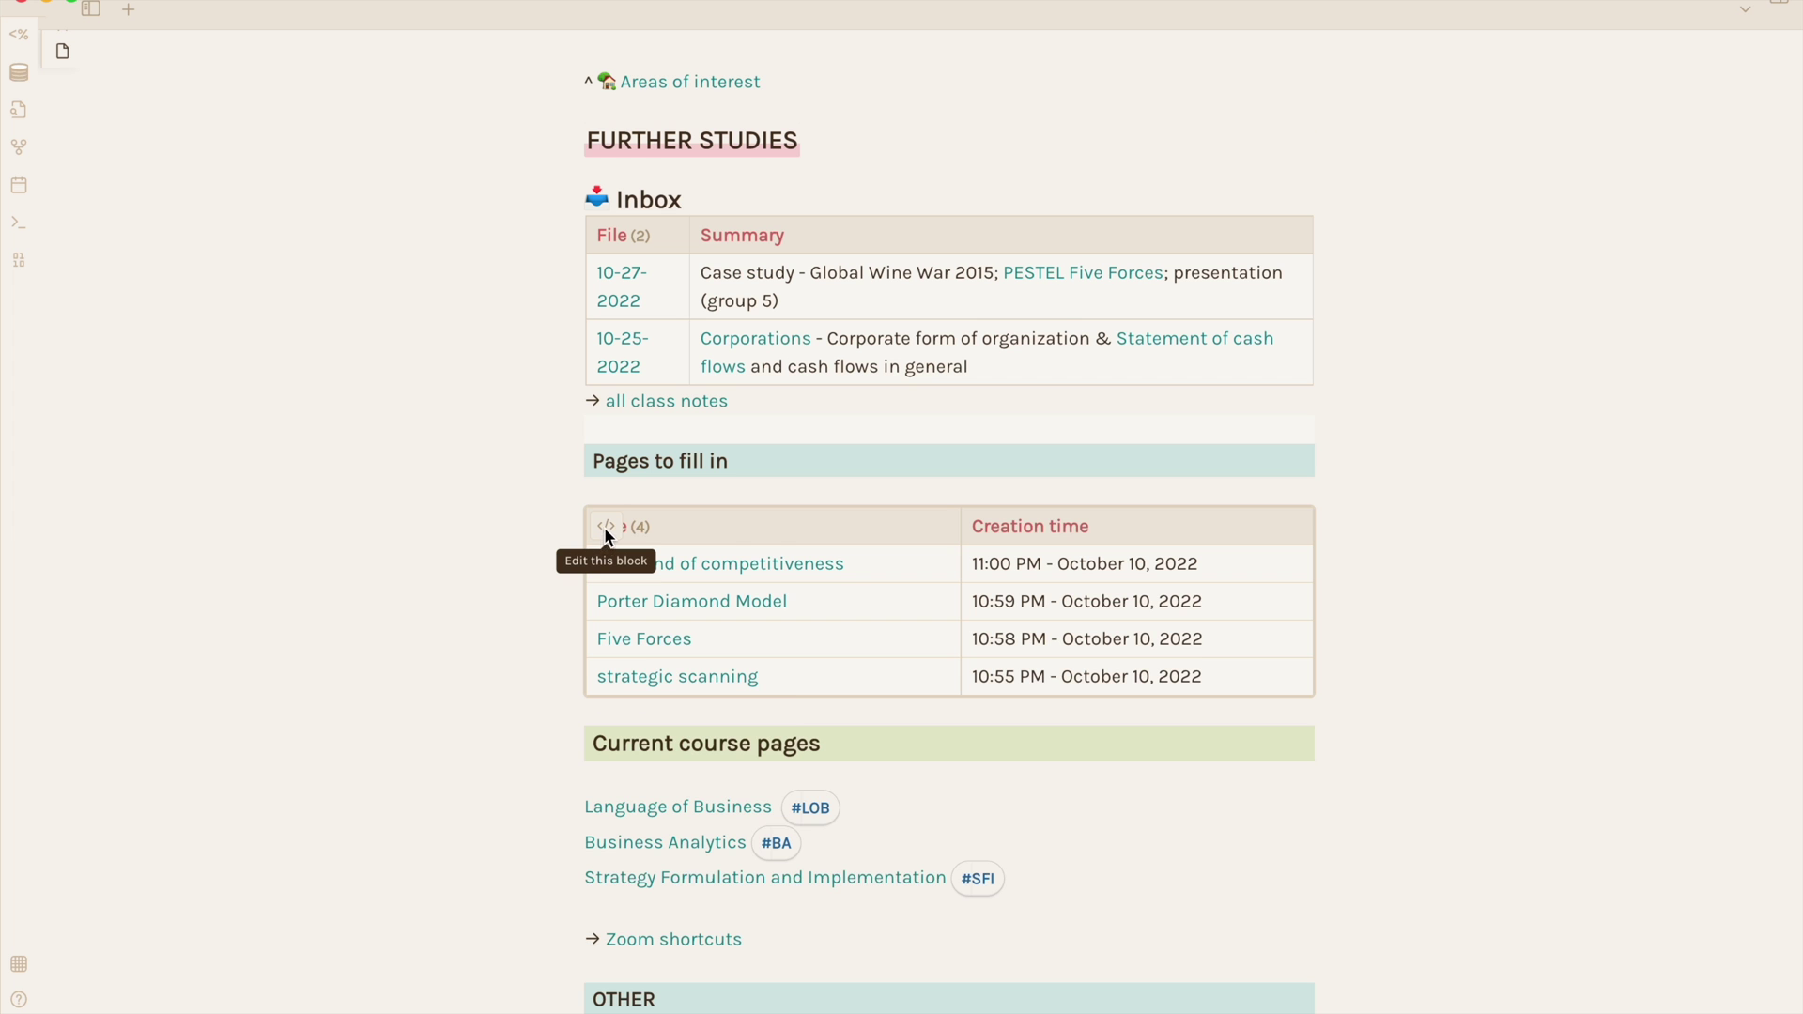
scroll(1642, 645, down, 4)
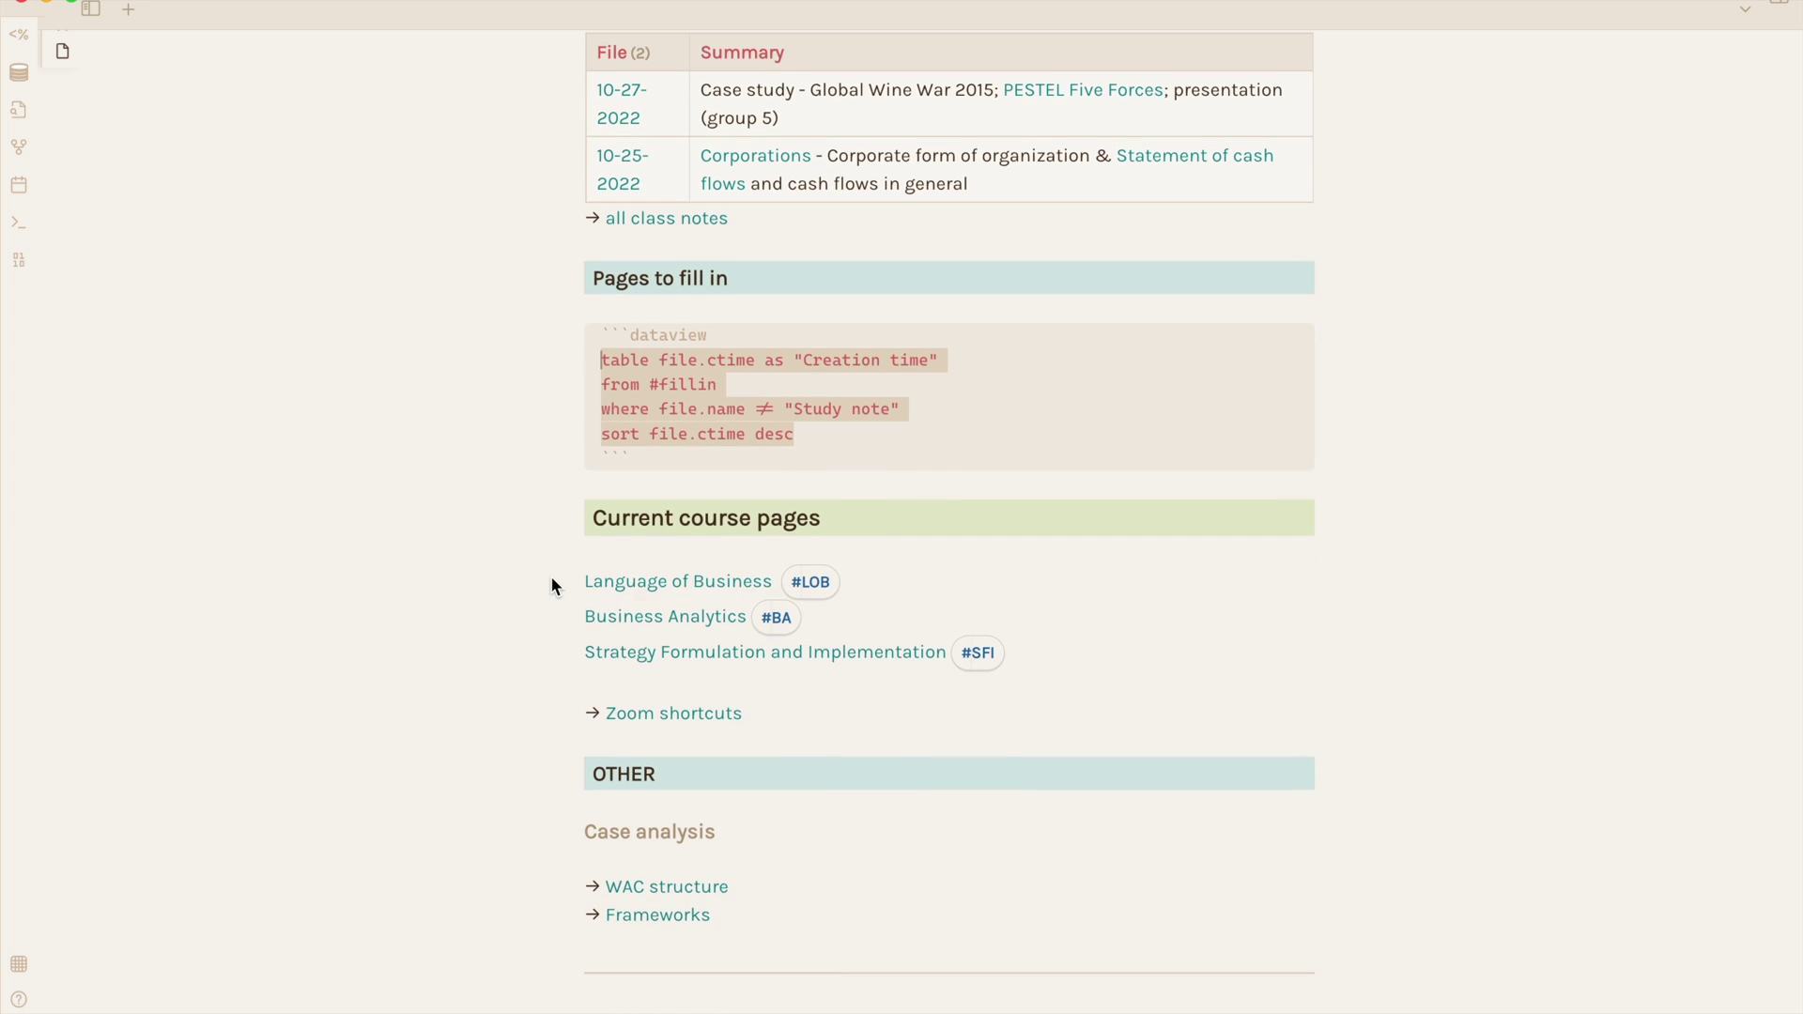
click(835, 484)
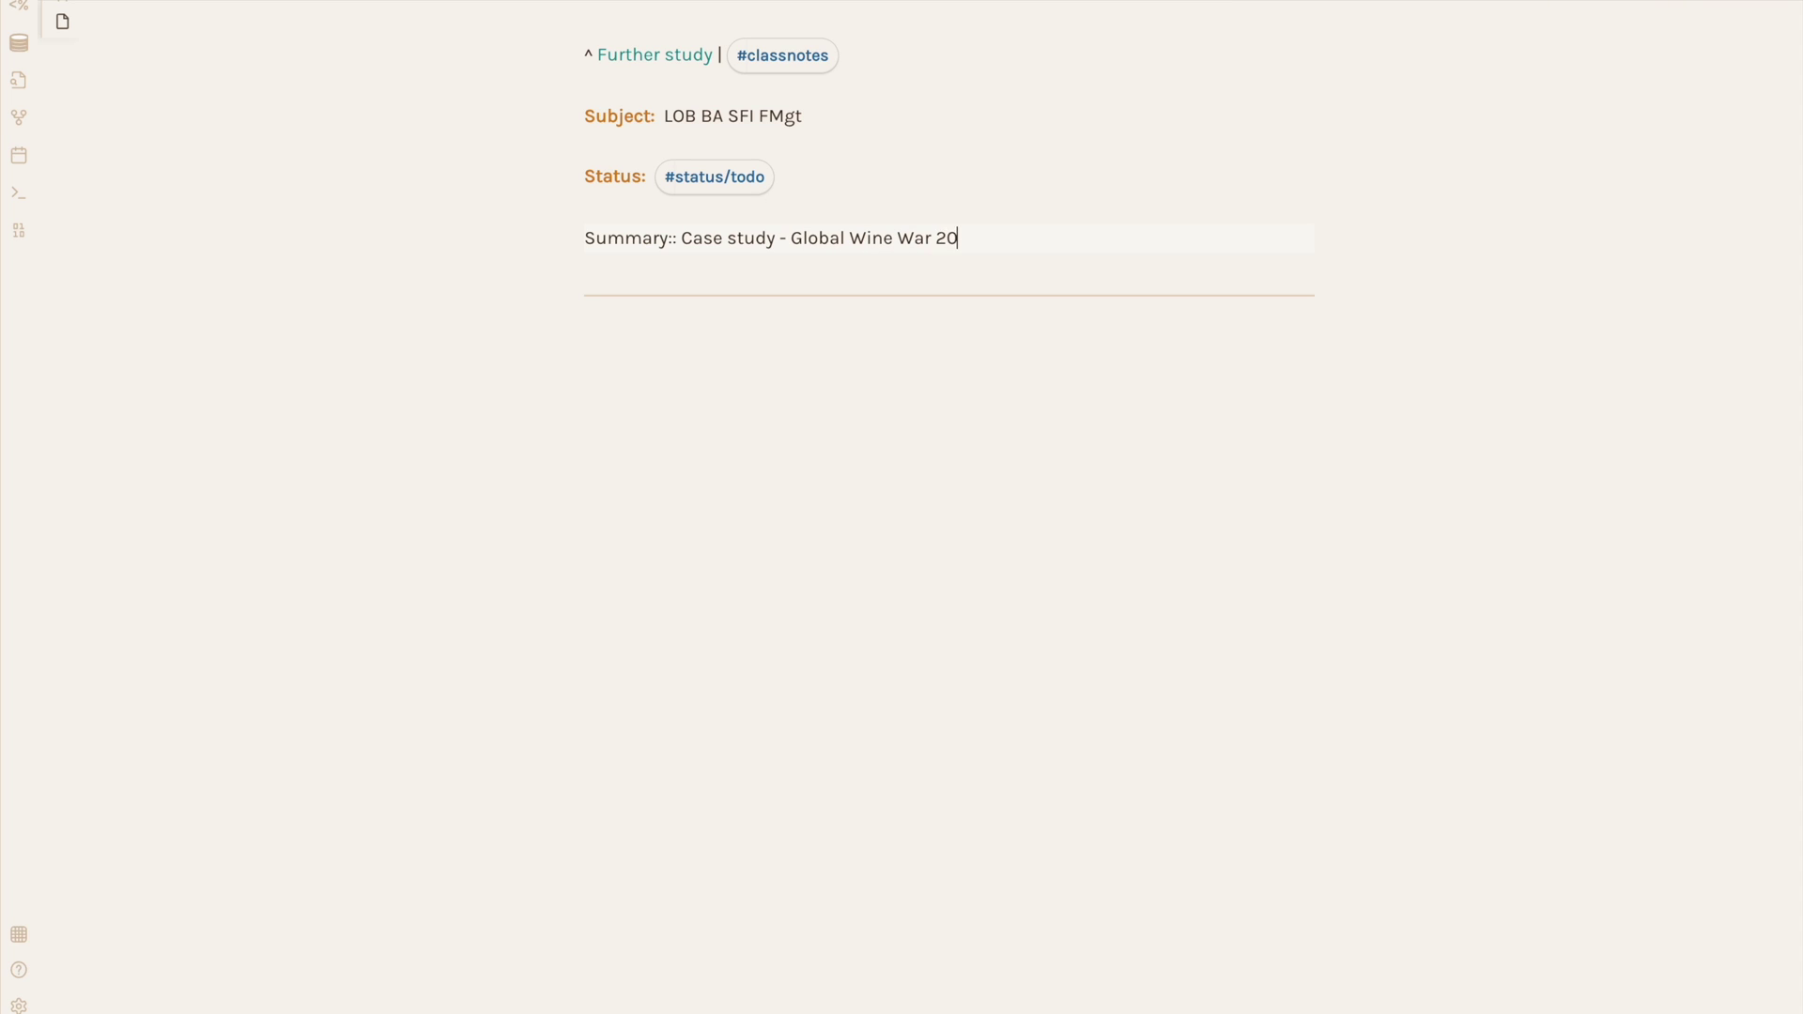
Add a PESTEL Five Forces link to the Summary and move the EXPORT window lower.
text([[pest)
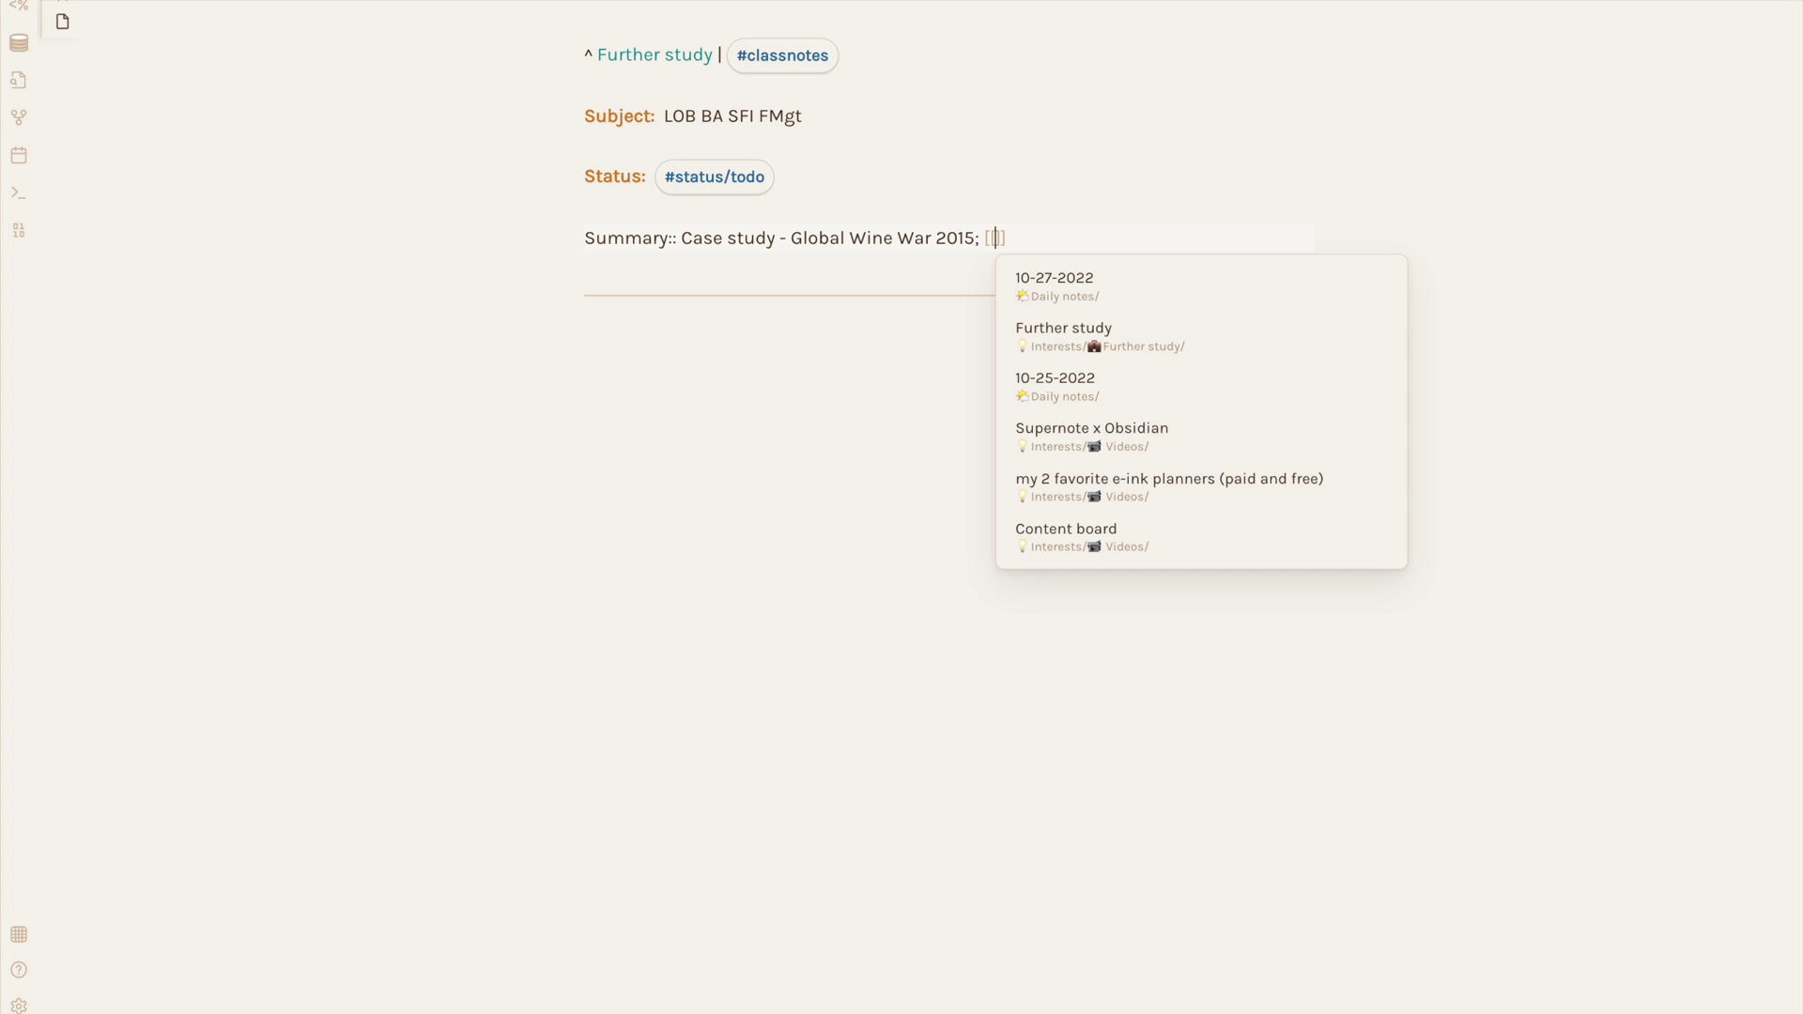
key(Return)
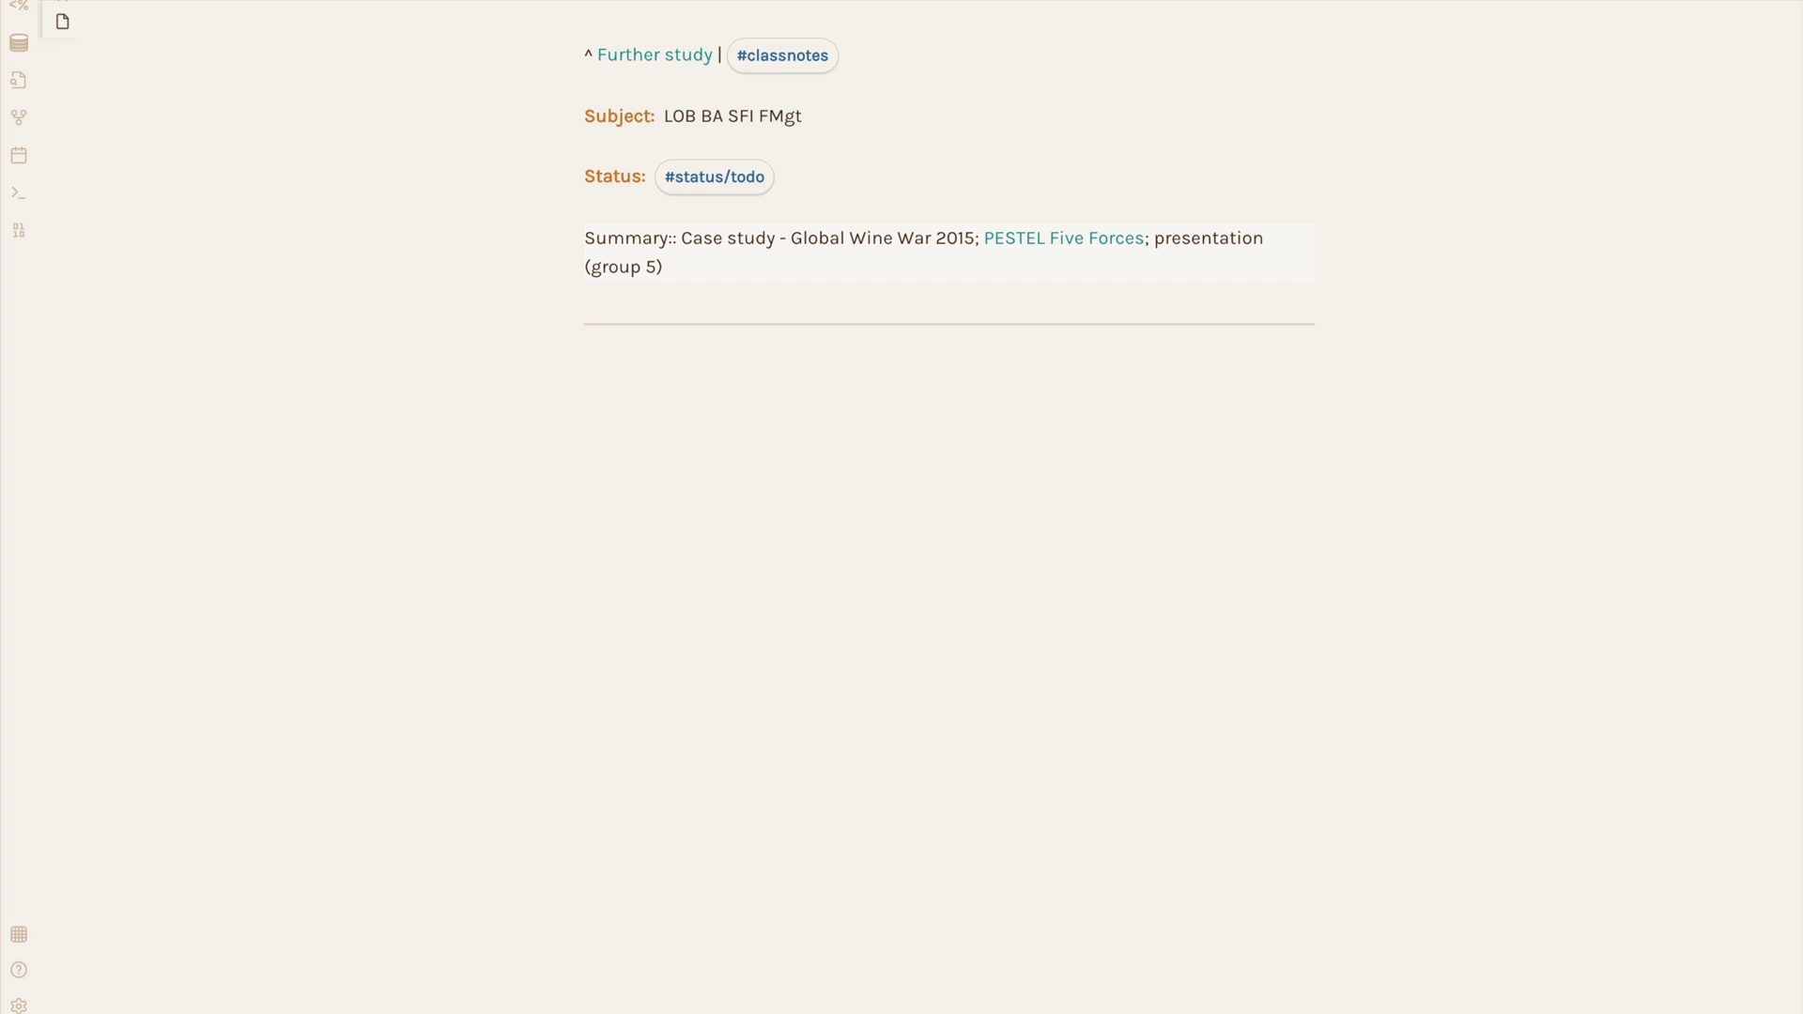
drag(901, 385, 886, 642)
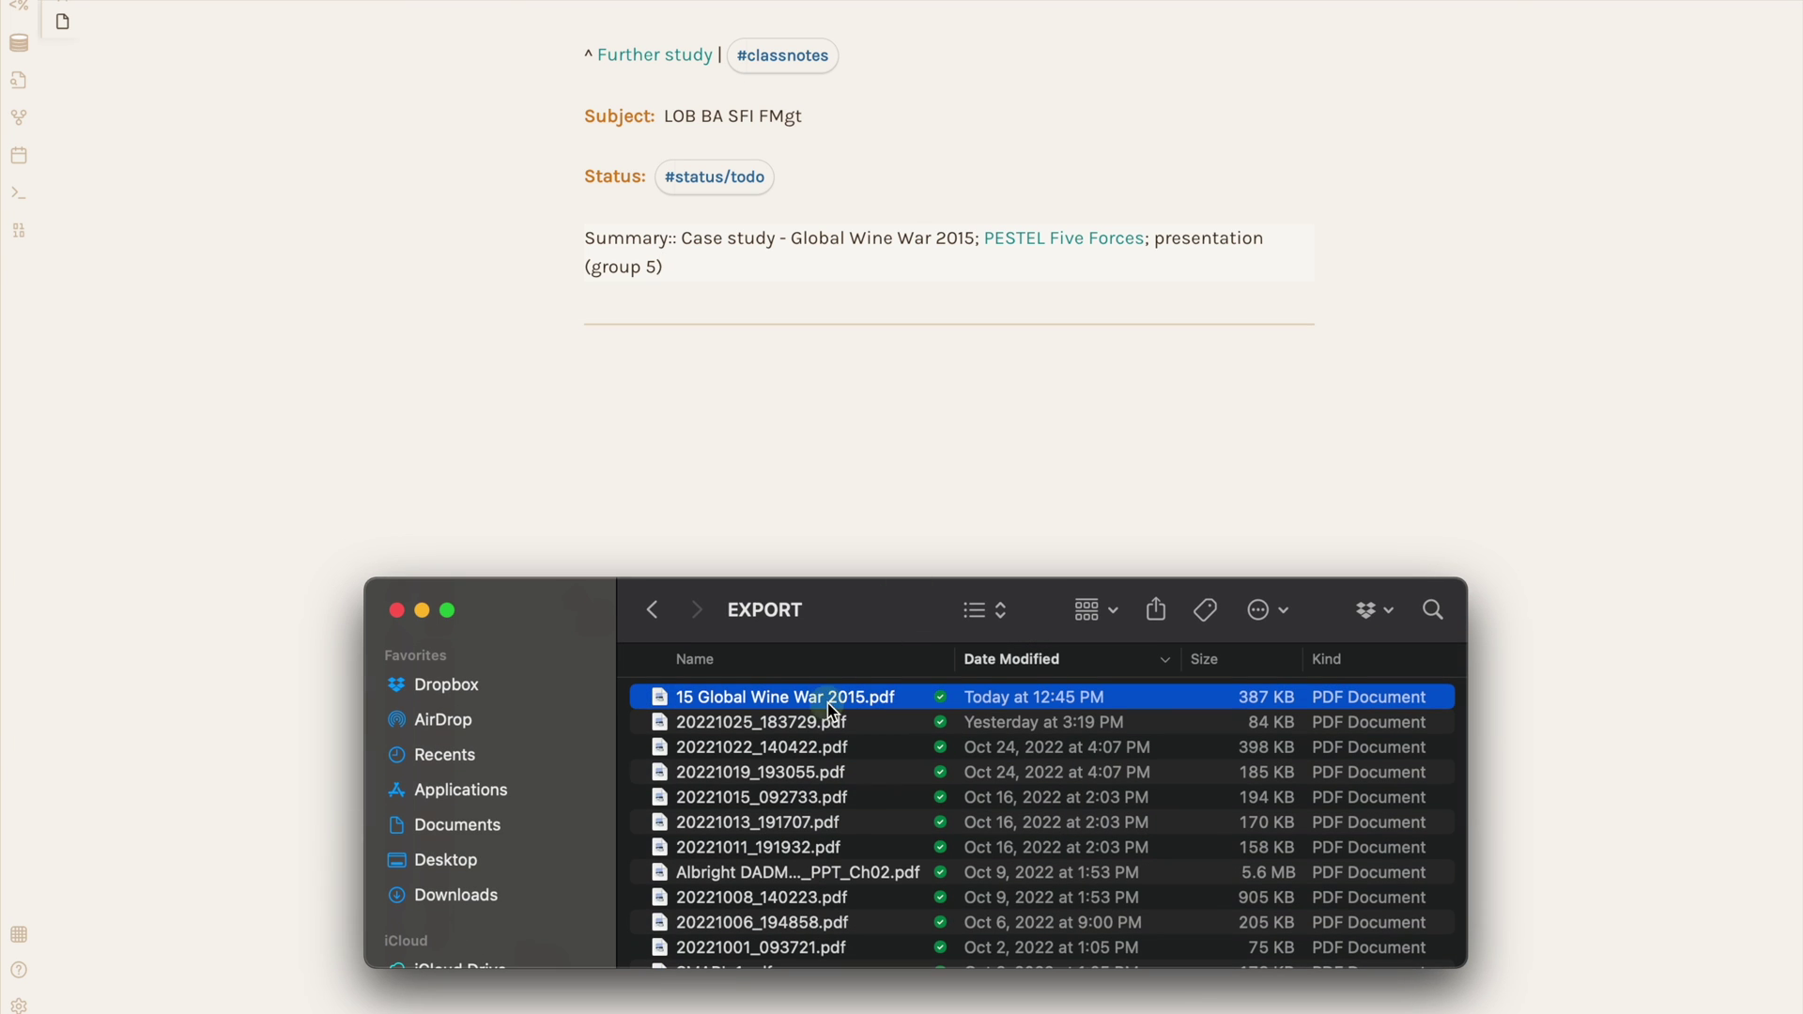
Embed 15 Global Wine War 2015.pdf below the Summary and scroll through the embedded pages.
drag(799, 428, 796, 425)
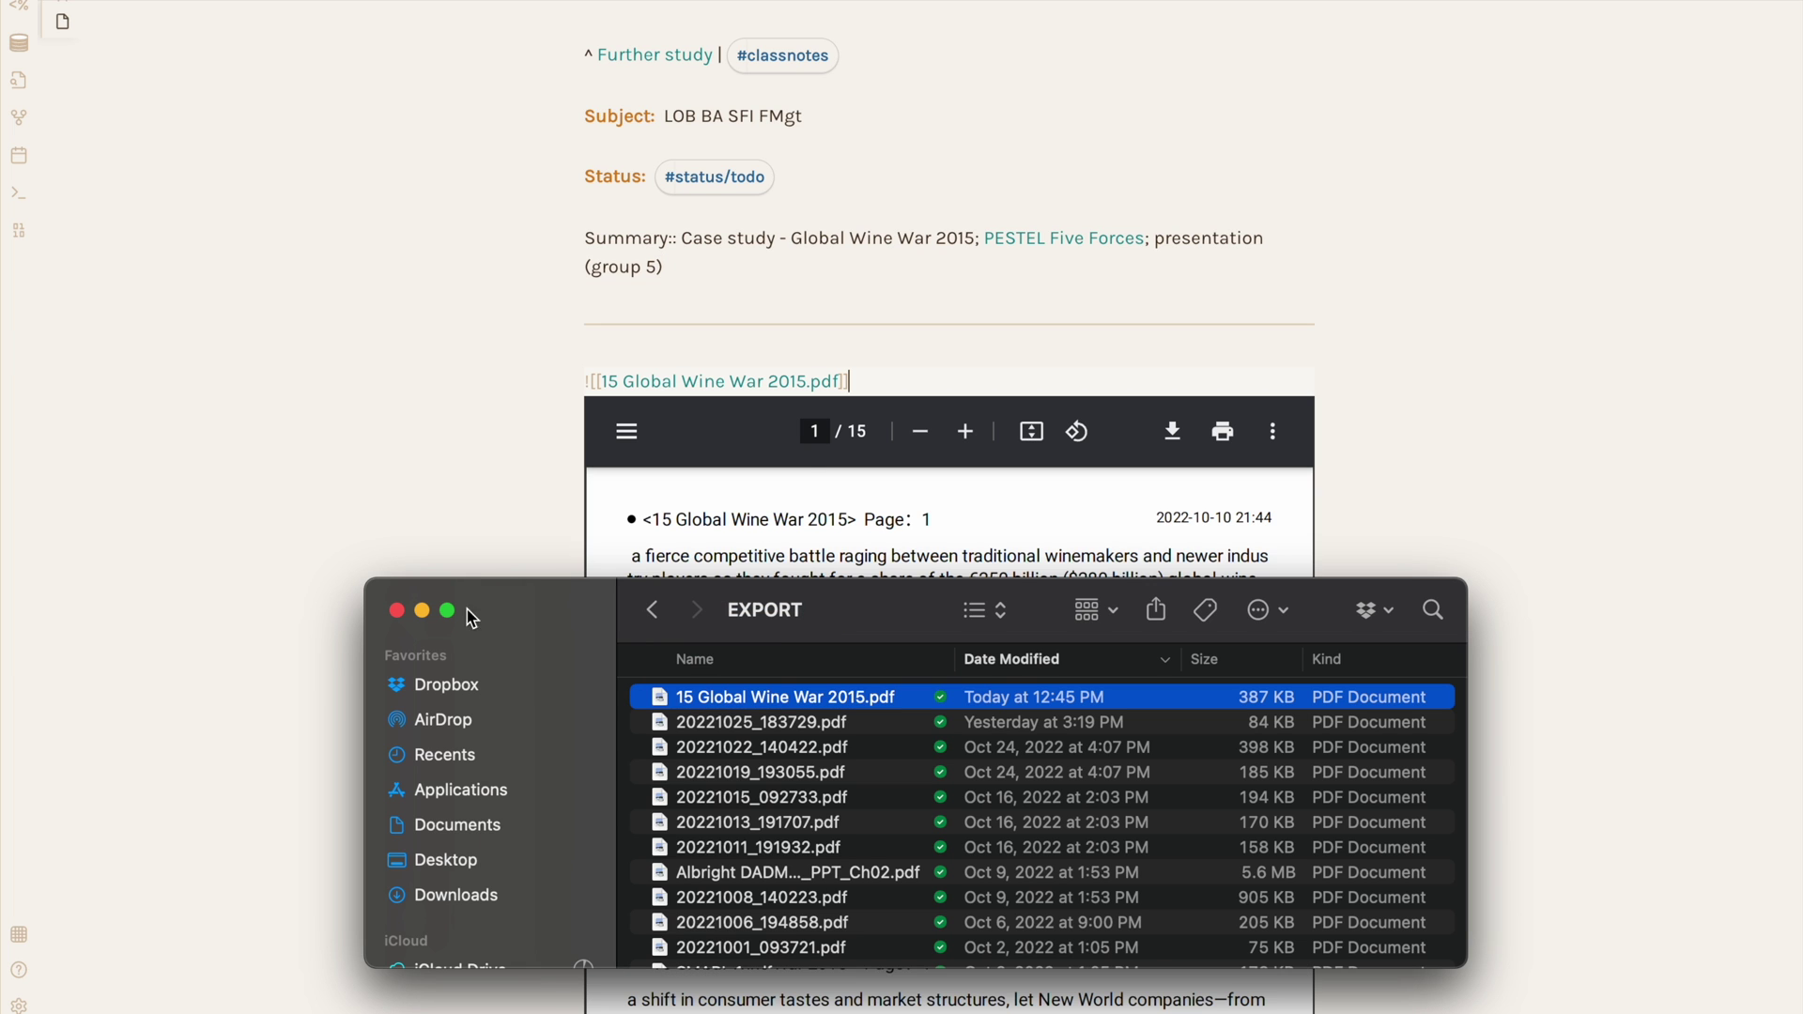
click(398, 612)
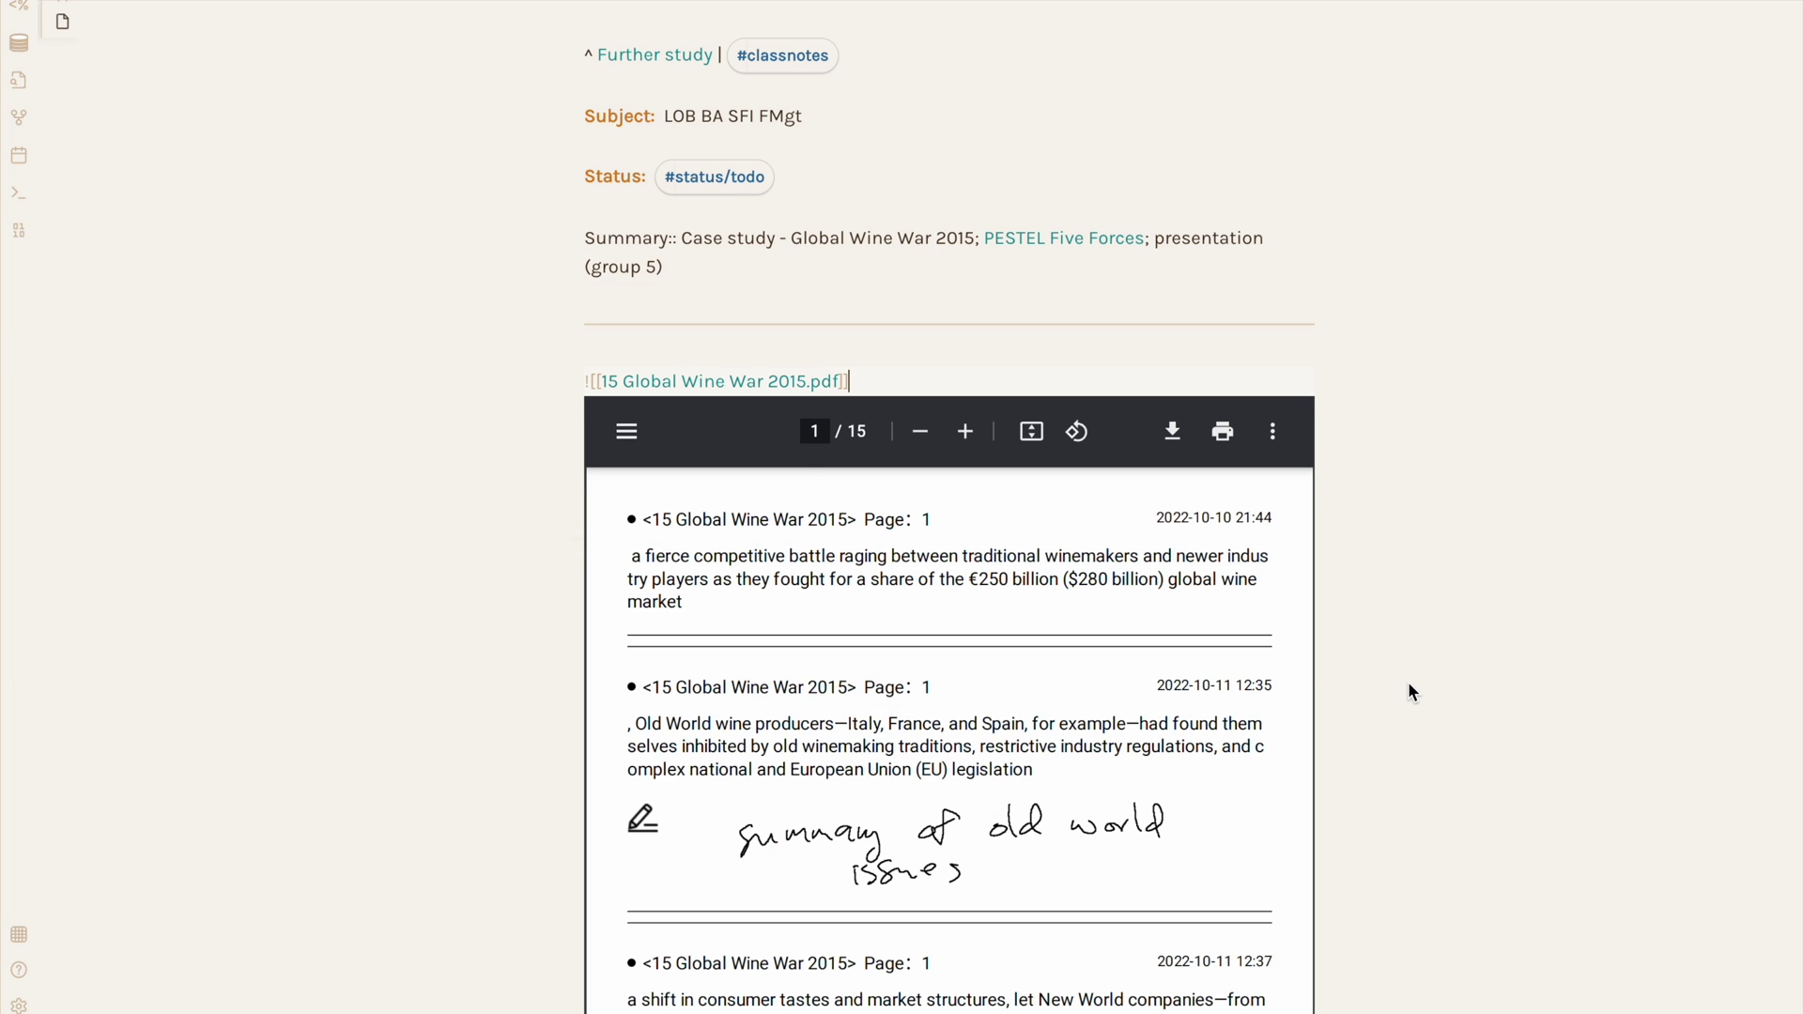
scroll(1408, 684, down, 4)
scroll(1408, 692, up, 1)
scroll(1092, 761, down, 5)
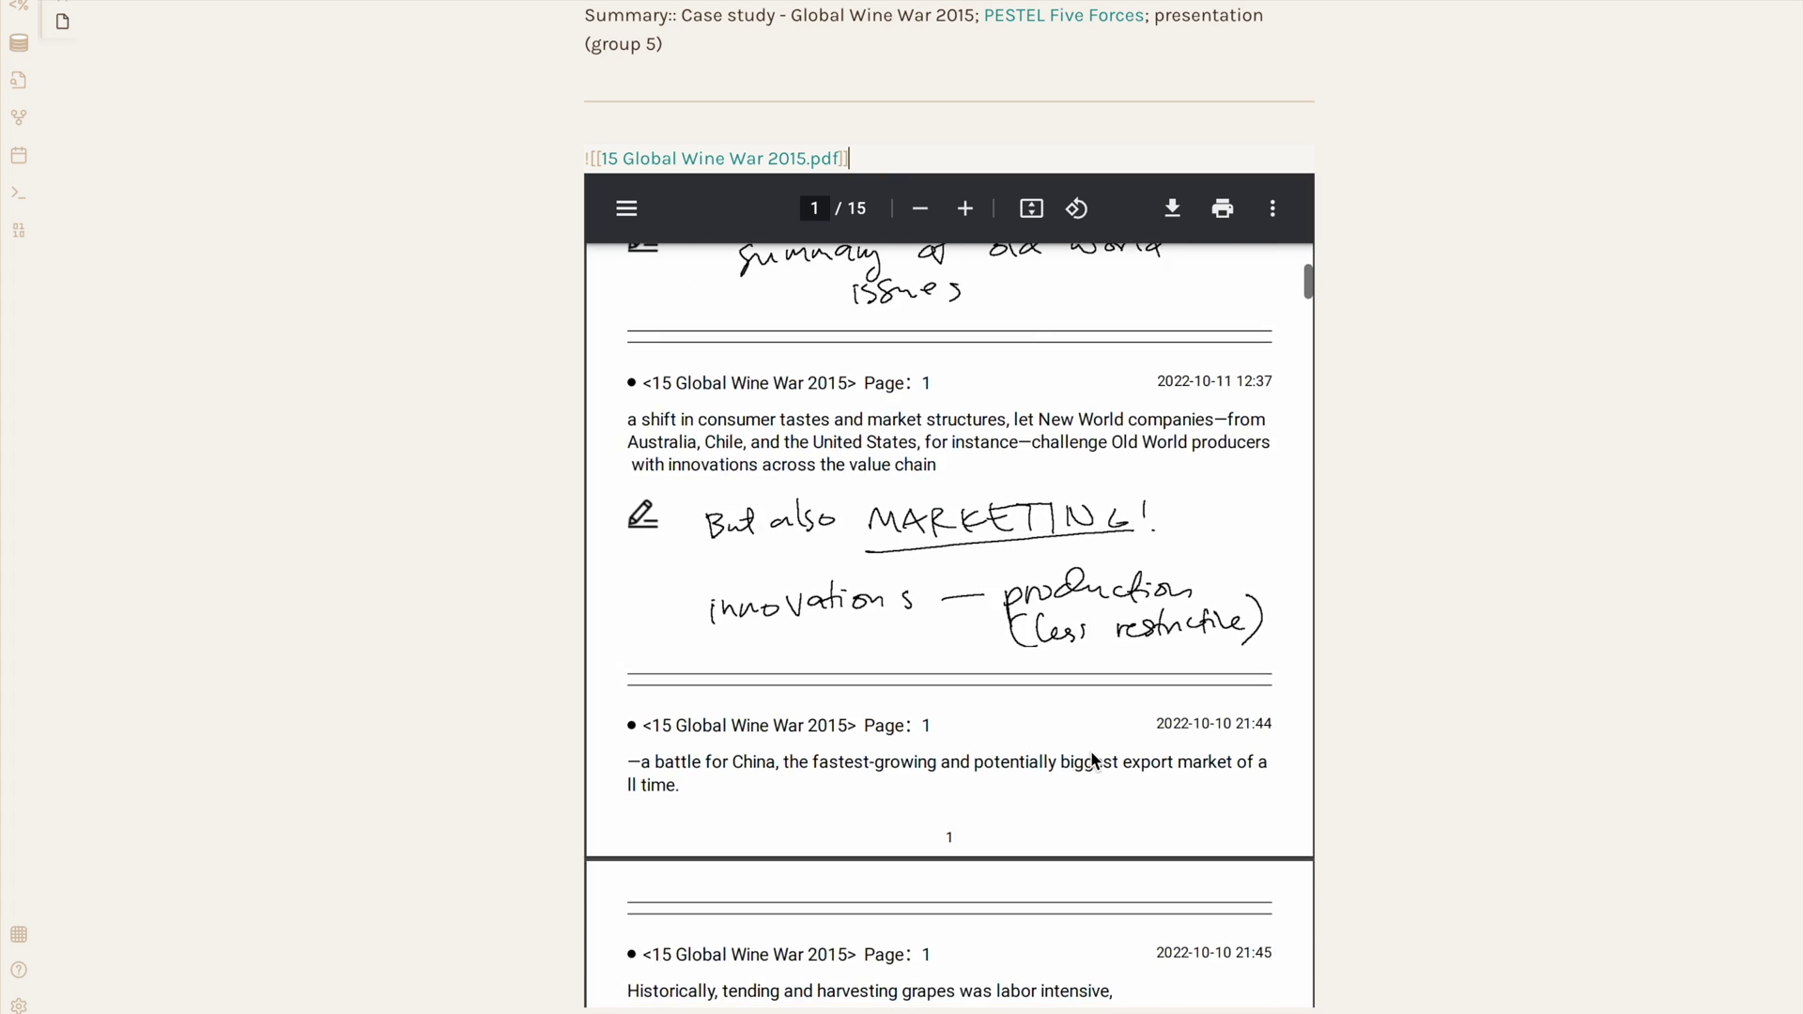
scroll(1092, 761, down, 8)
scroll(1092, 758, up, 6)
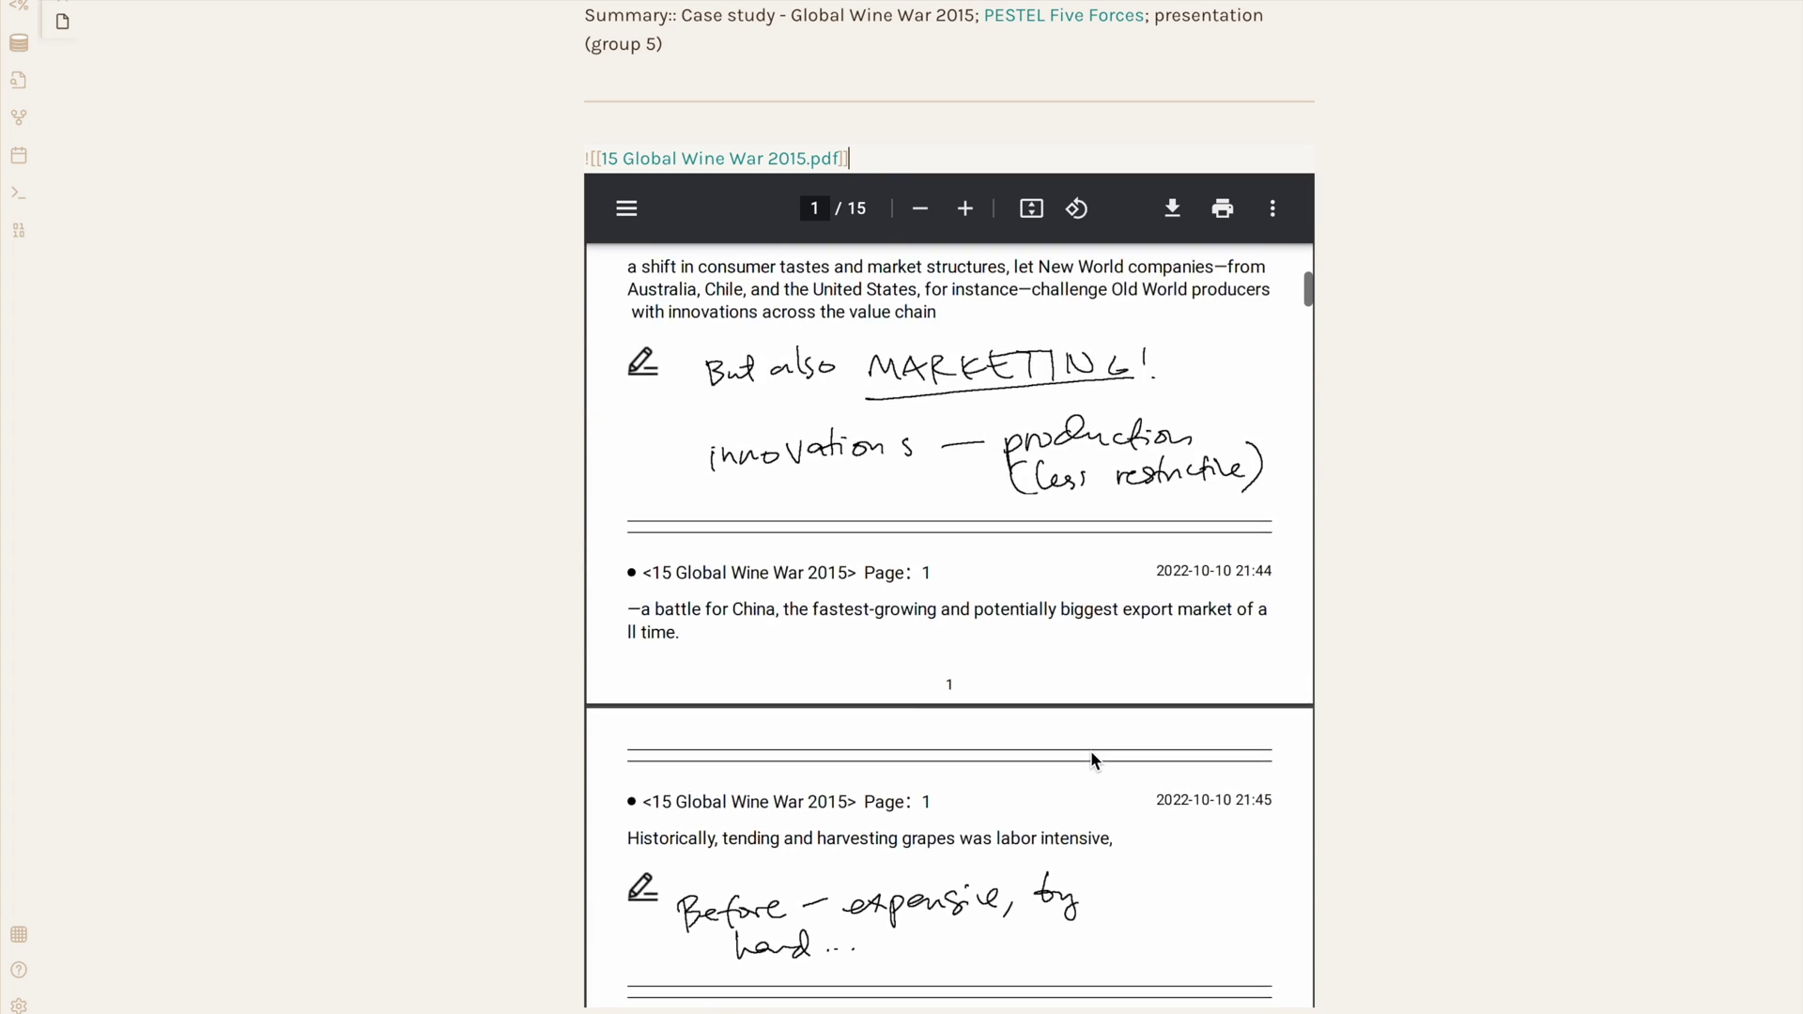
scroll(1090, 761, up, 4)
scroll(1328, 692, down, 6)
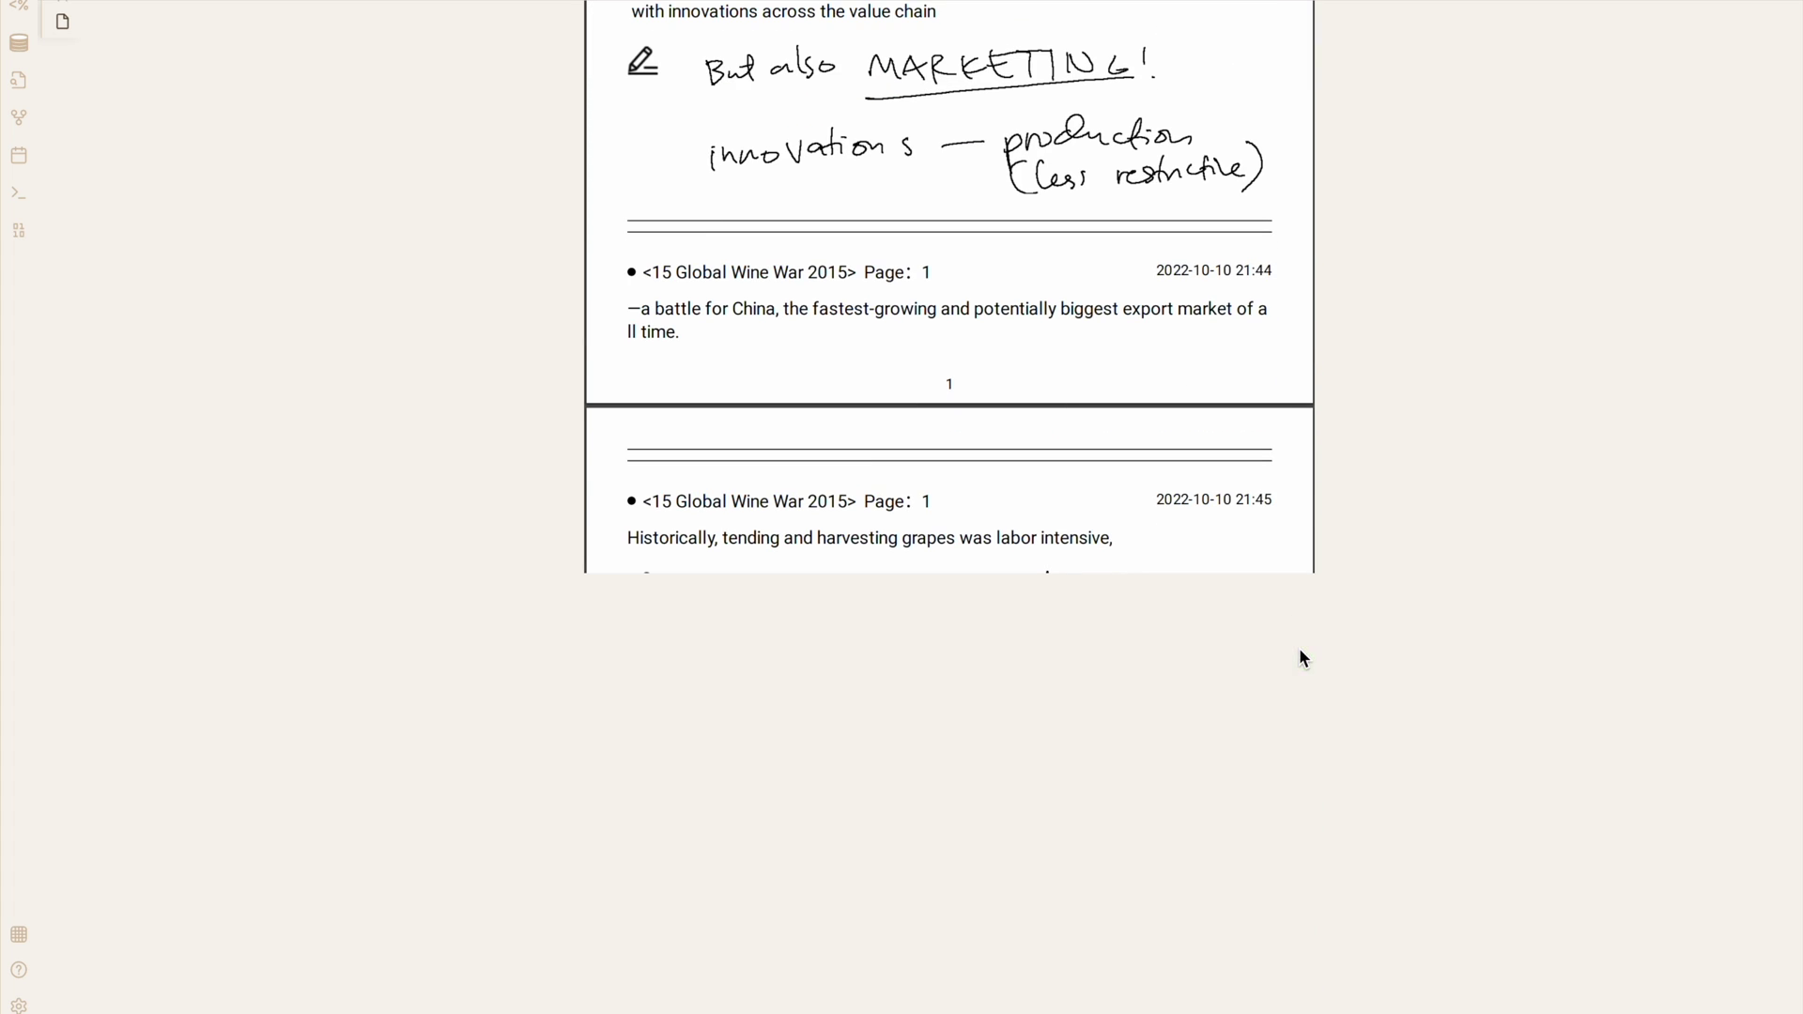
scroll(1300, 651, up, 5)
Embed 20221025_183729.pdf into the note and scroll through both embeds.
click(802, 820)
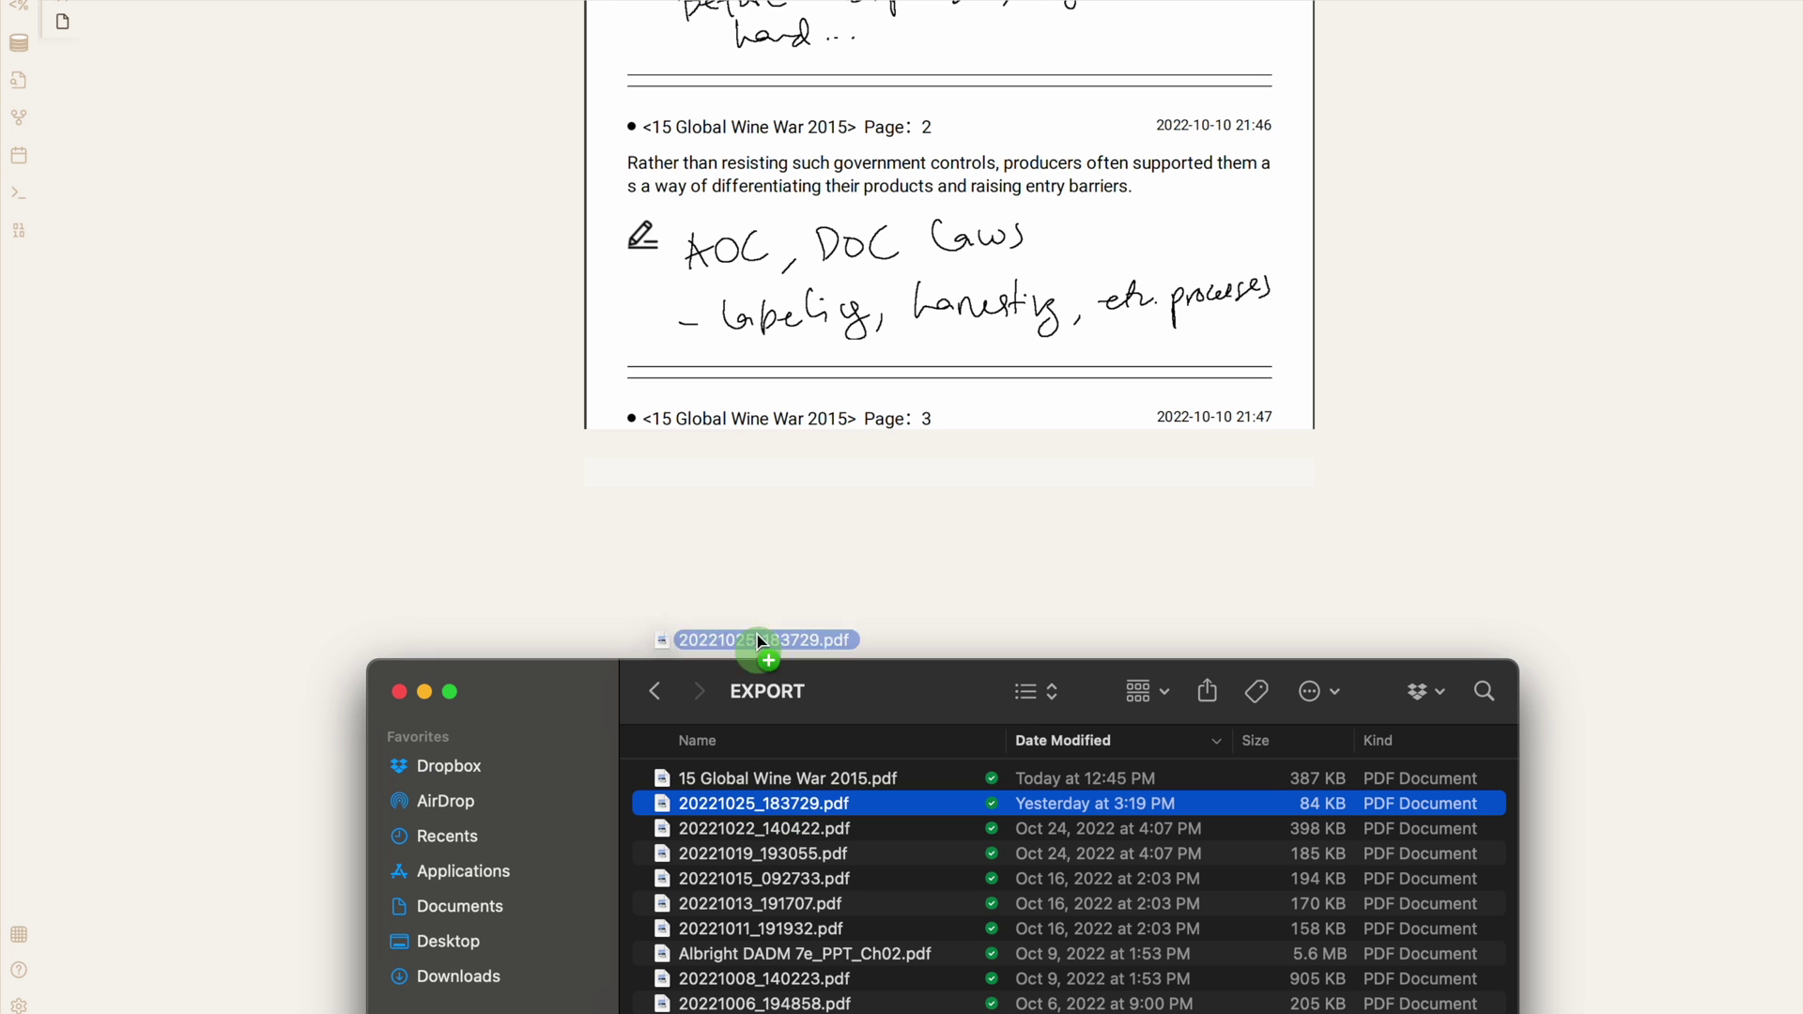
drag(736, 574, 733, 573)
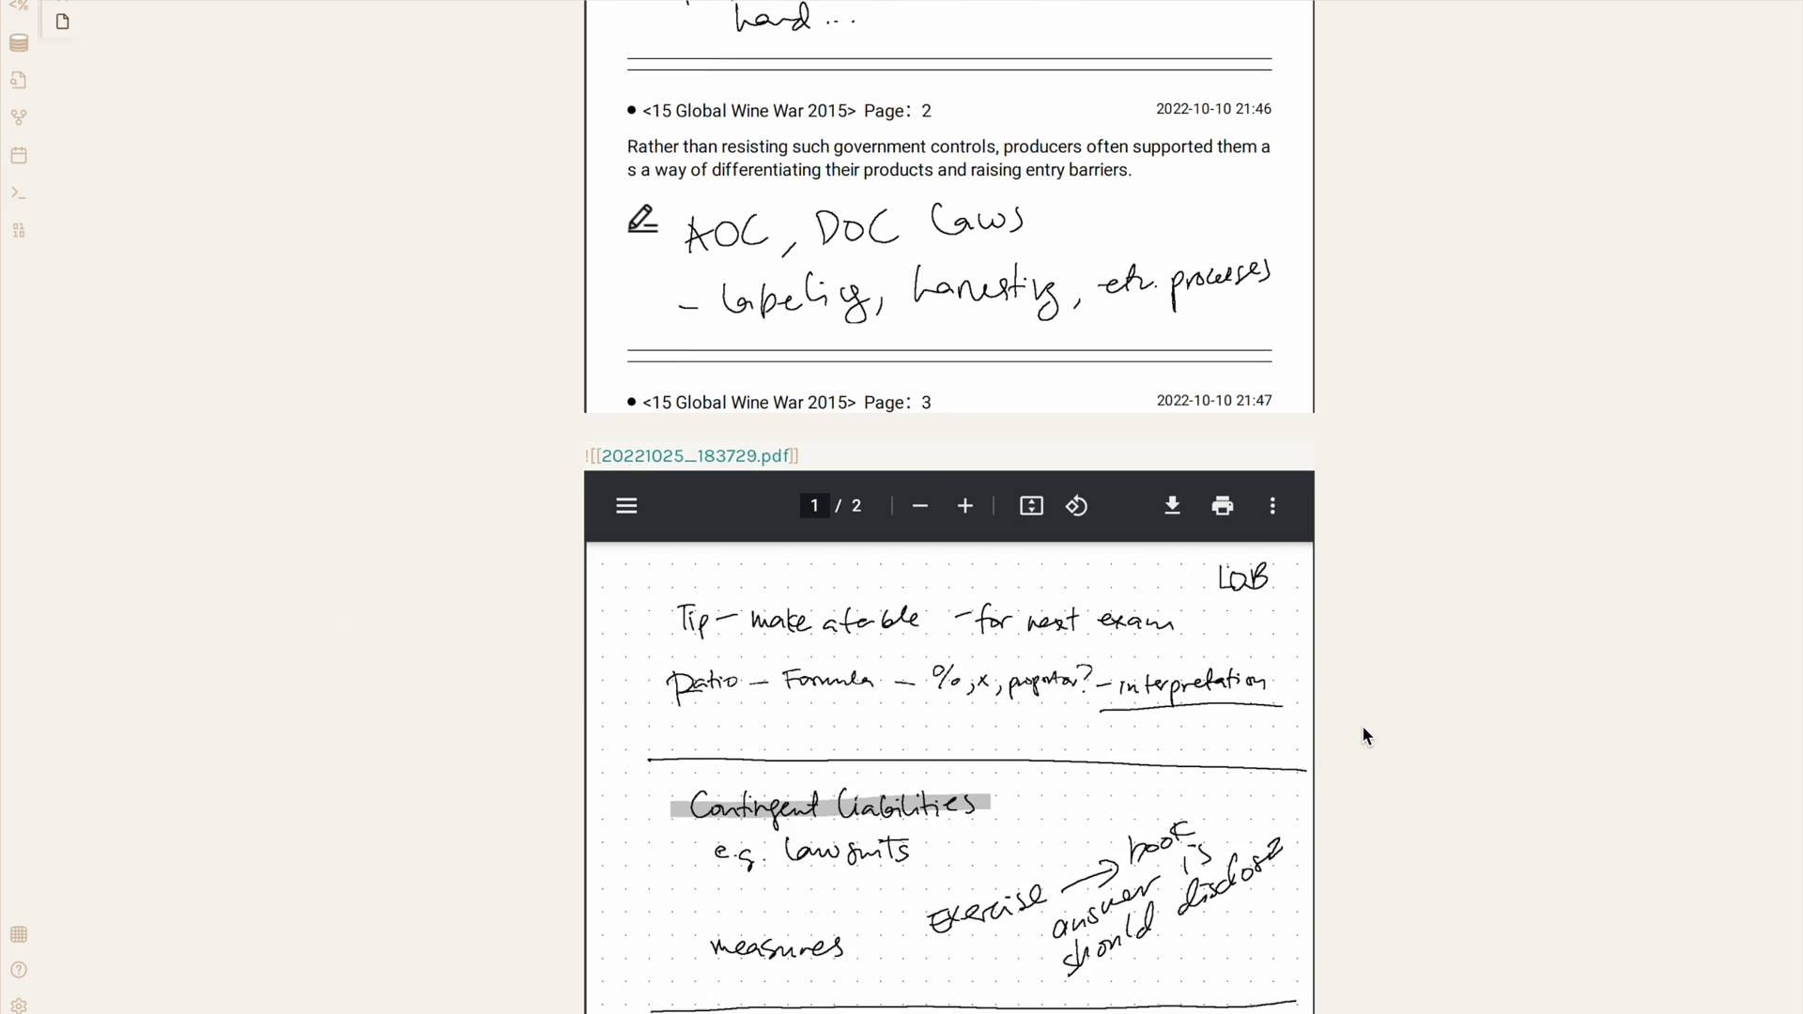
scroll(1364, 732, down, 4)
scroll(1361, 735, down, 1)
scroll(1135, 766, down, 10)
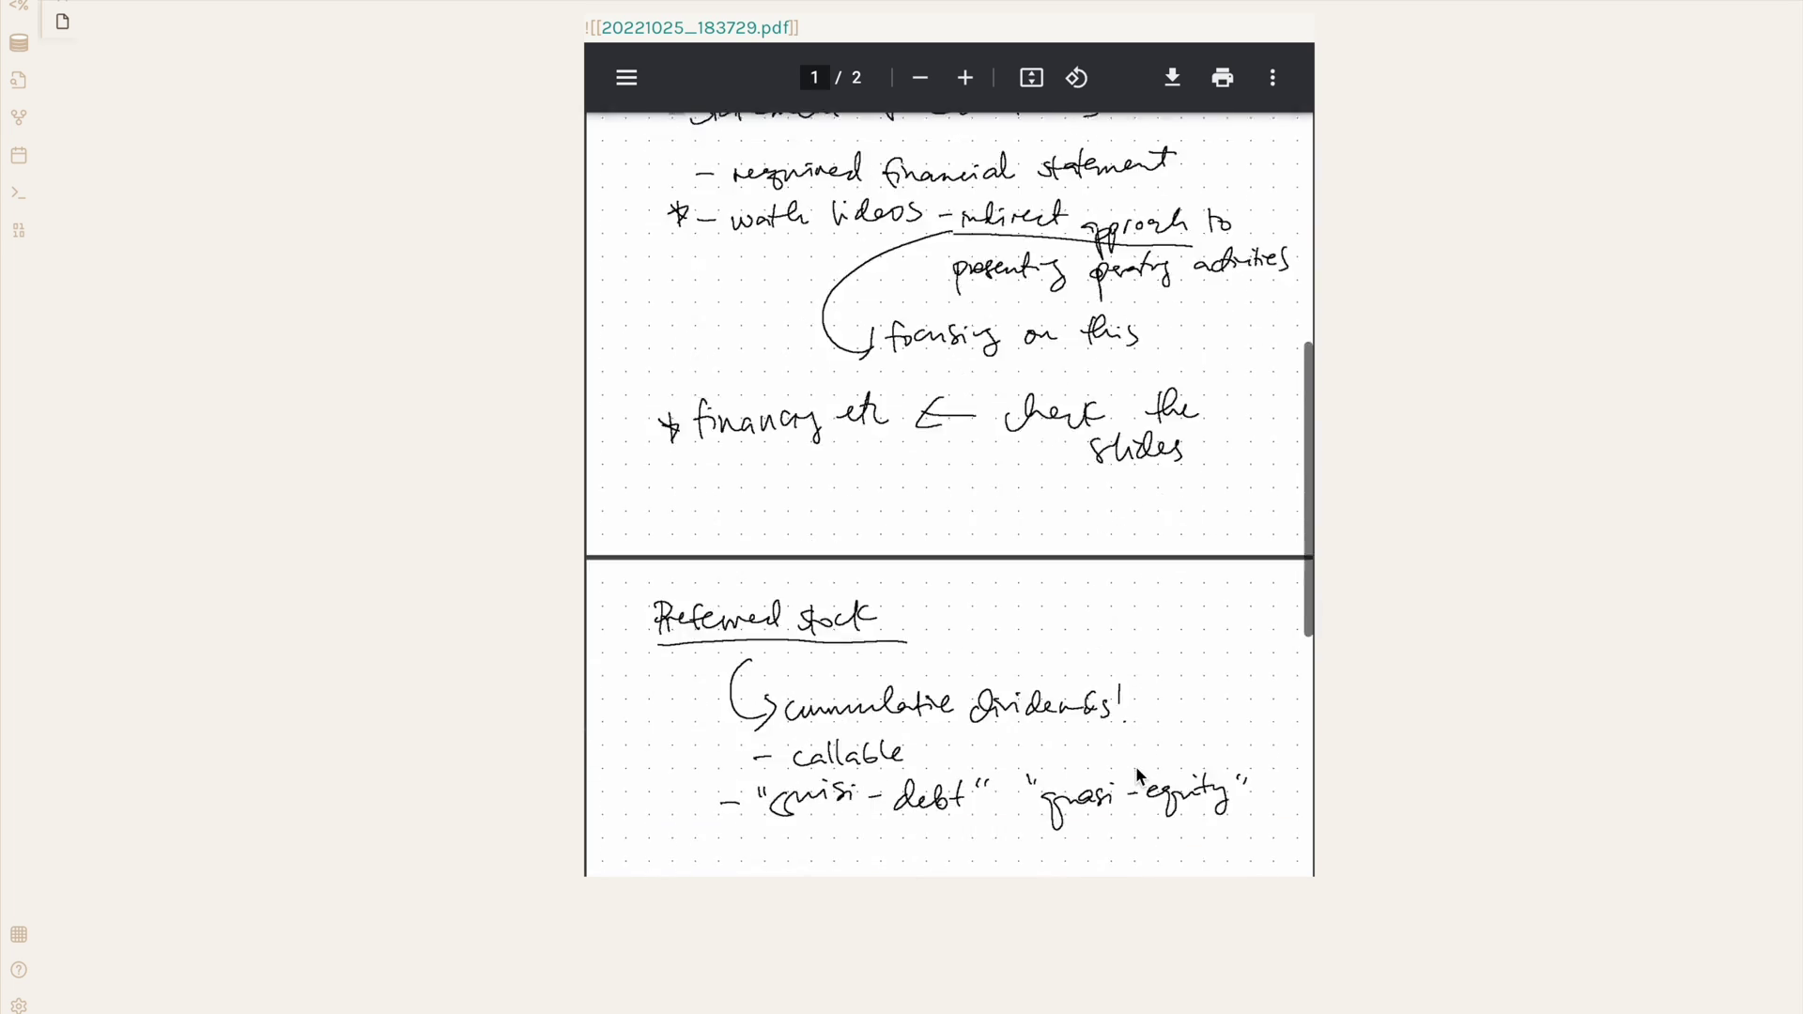
scroll(1135, 767, up, 10)
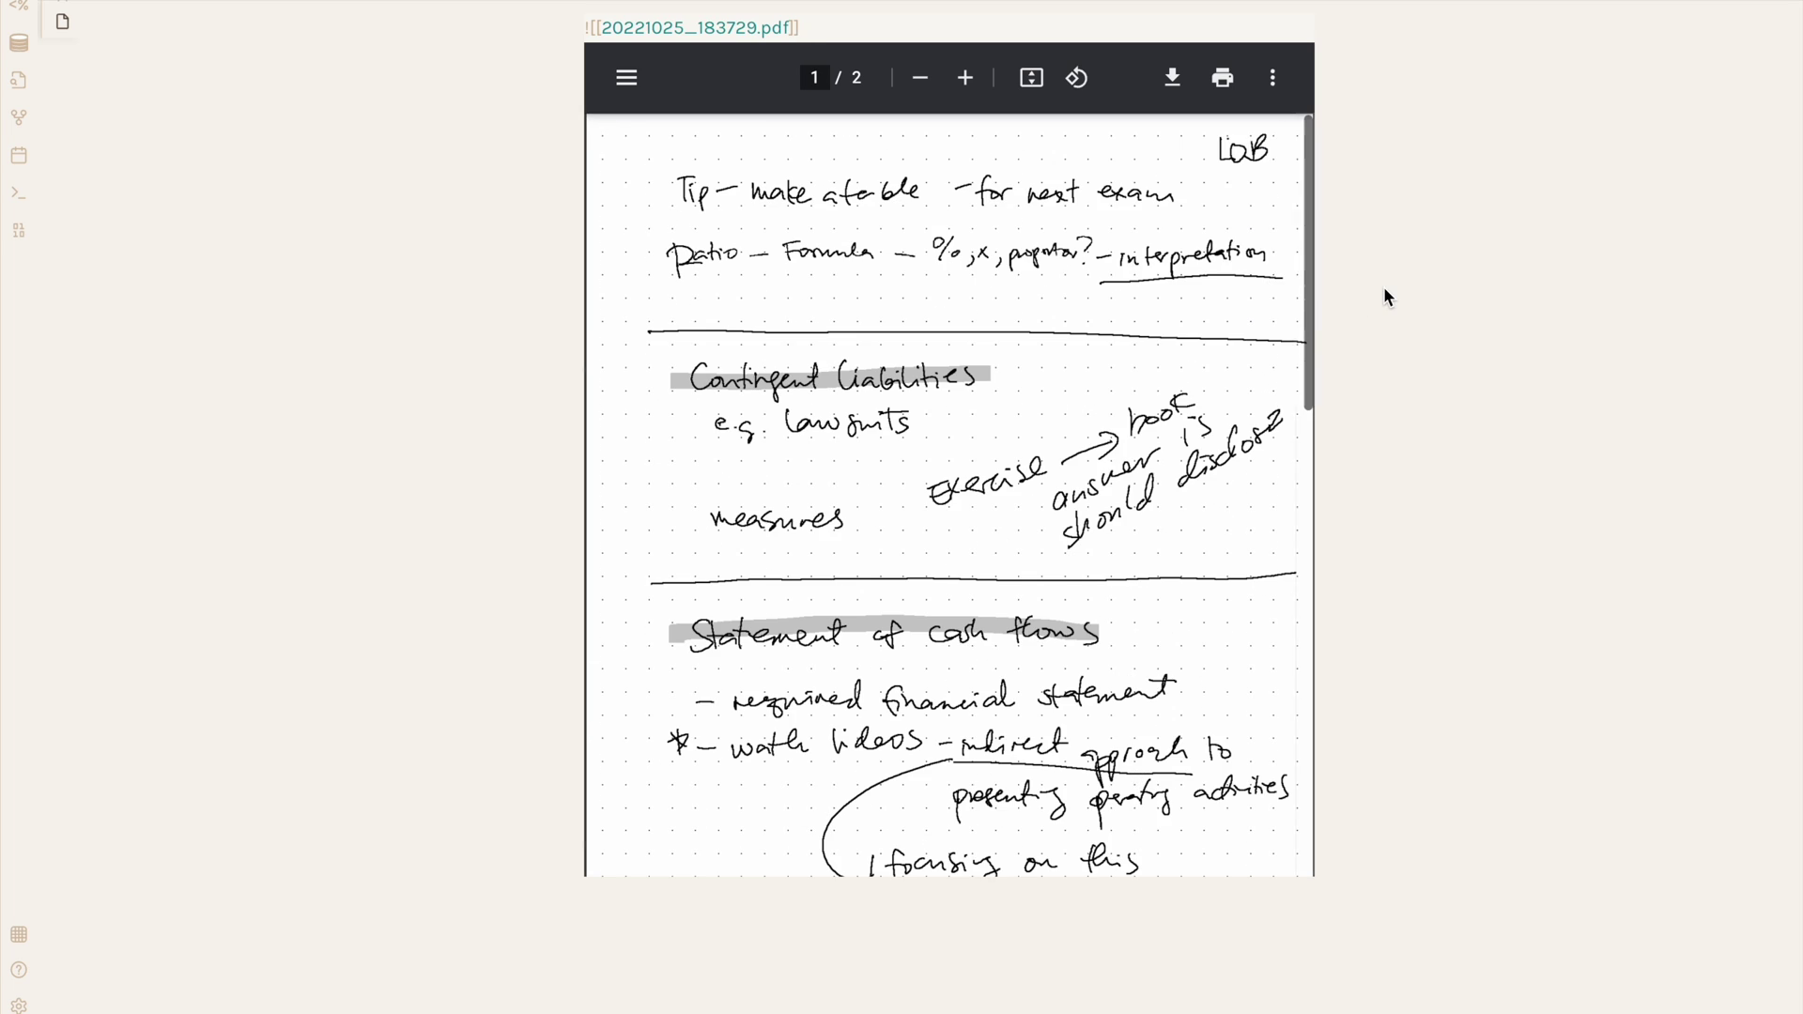
scroll(1386, 286, up, 3)
scroll(1386, 289, up, 5)
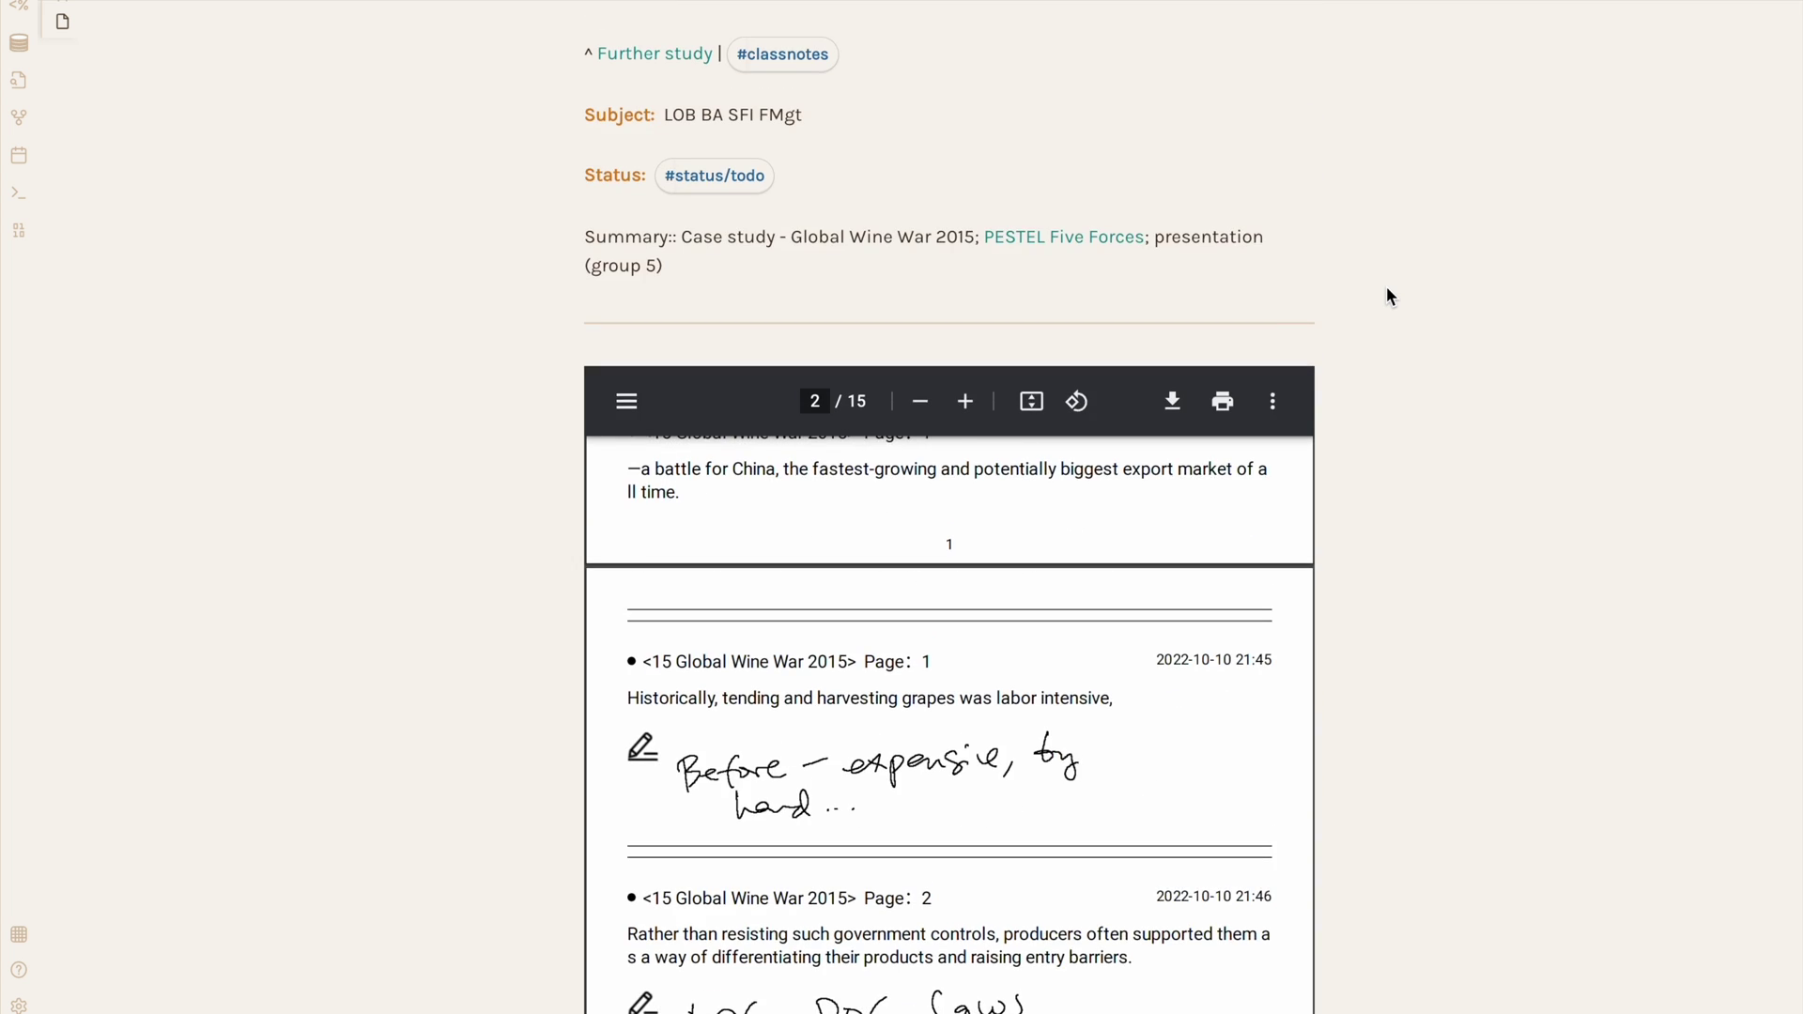
View the October 13 and October 6 daily notes, then return to the Language of business page.
click(1650, 150)
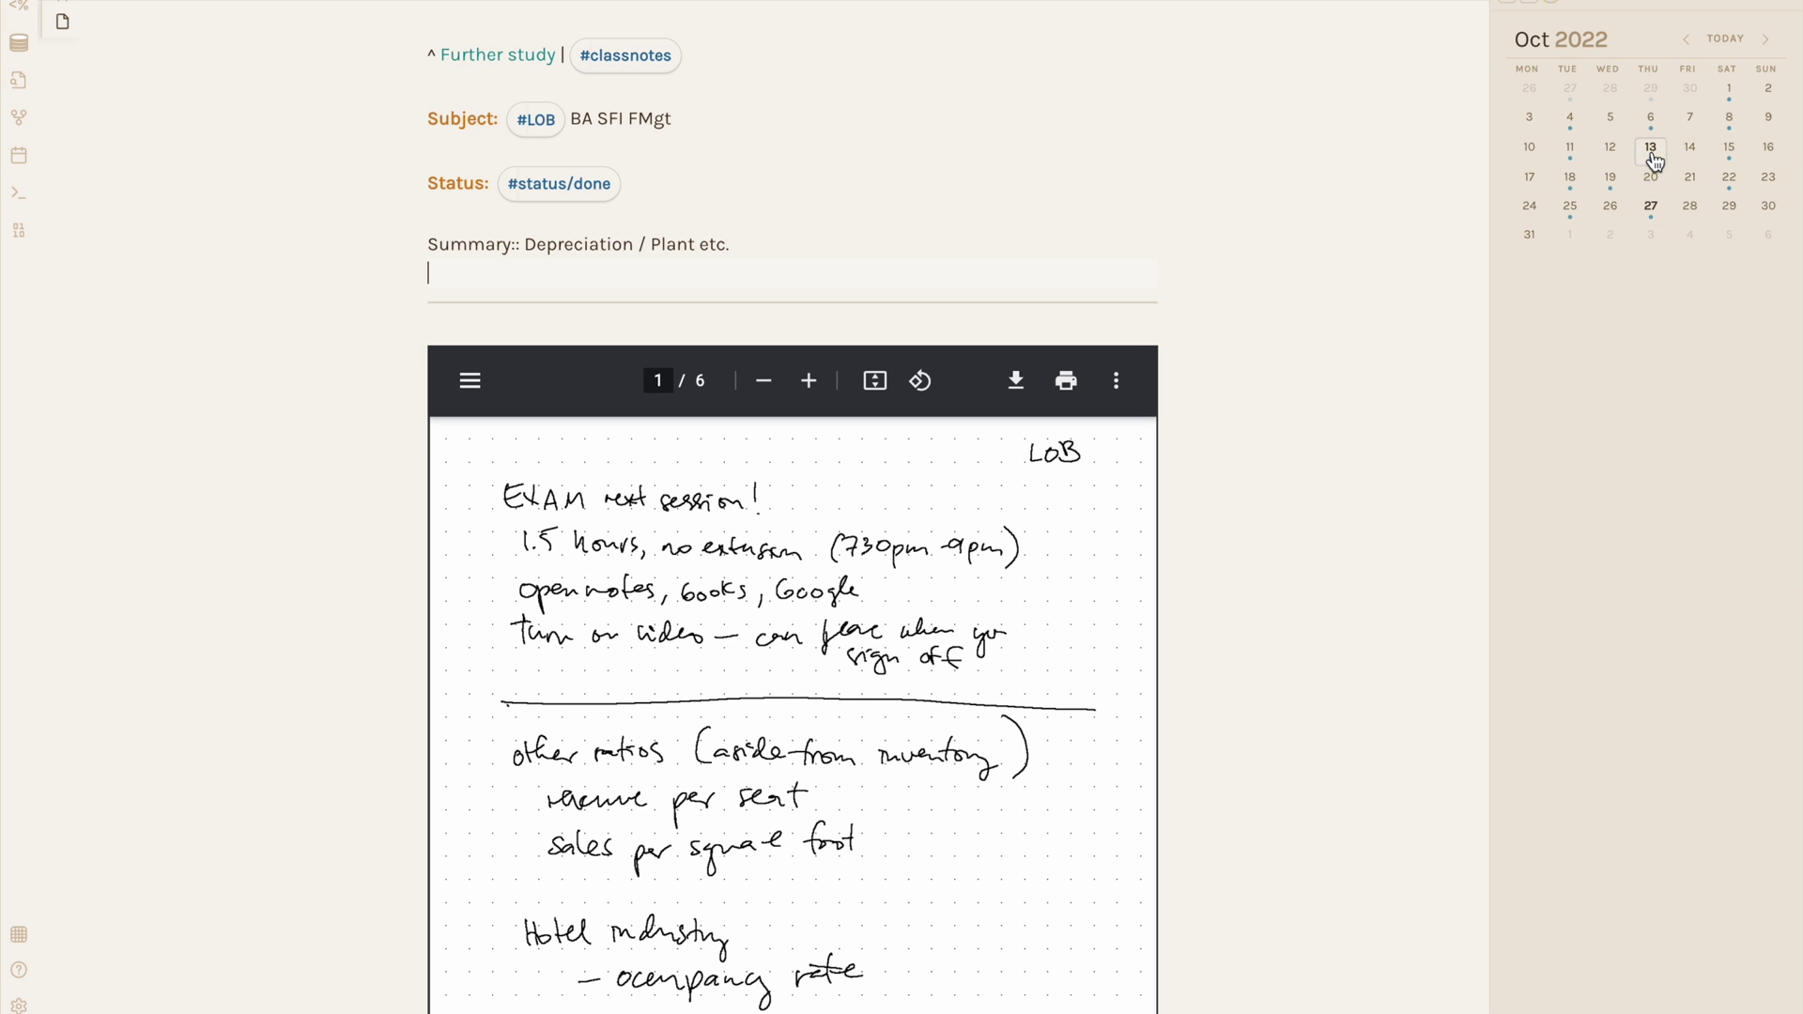
click(1653, 129)
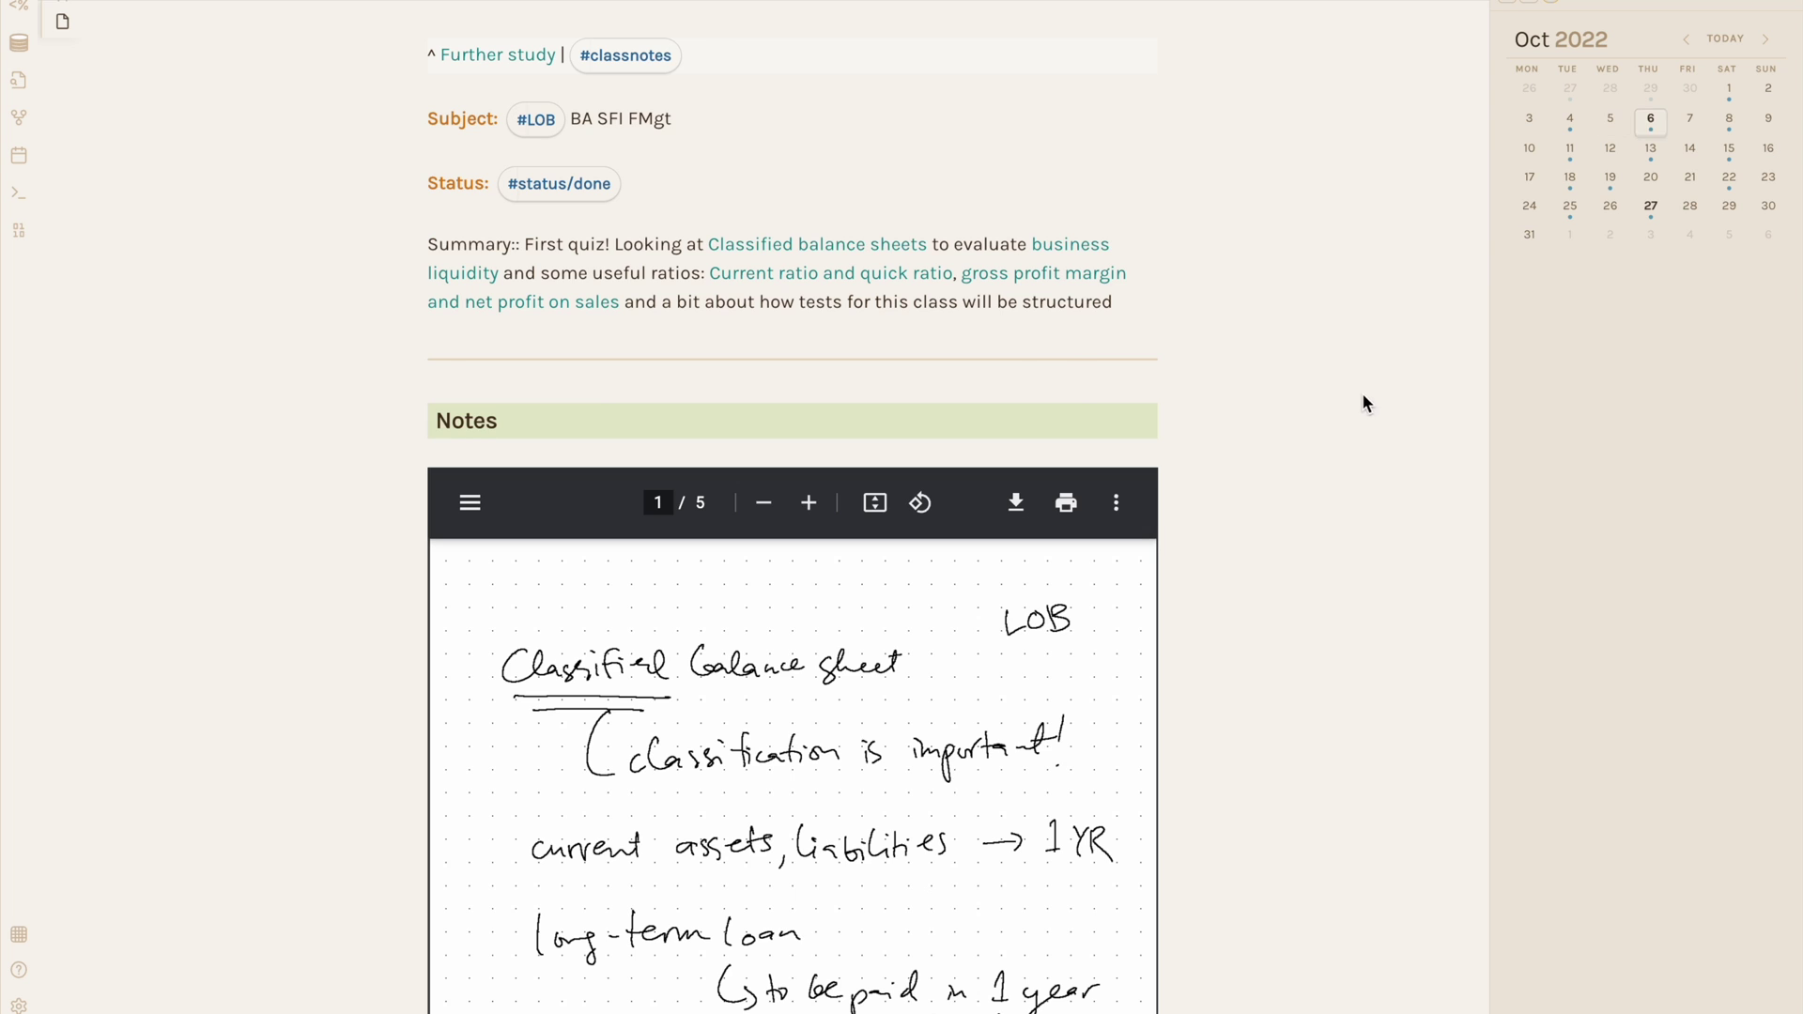
key(ctrl+alt+Left)
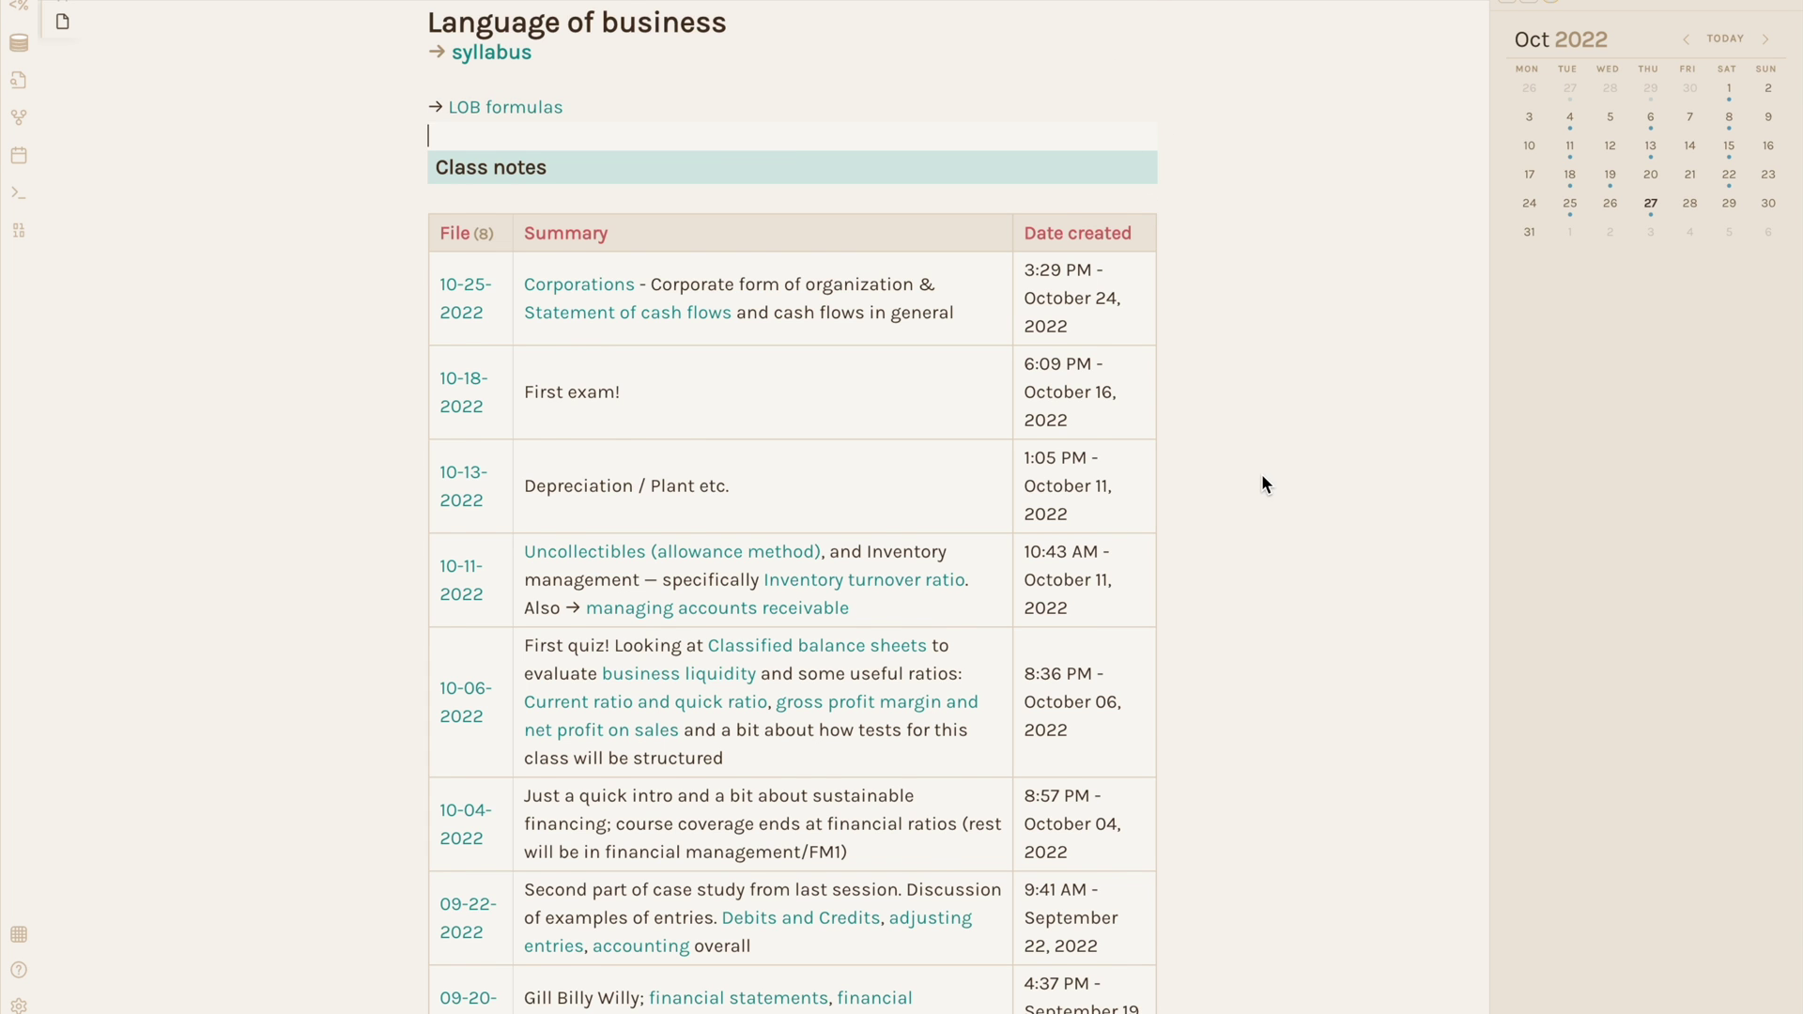
scroll(1262, 481, down, 3)
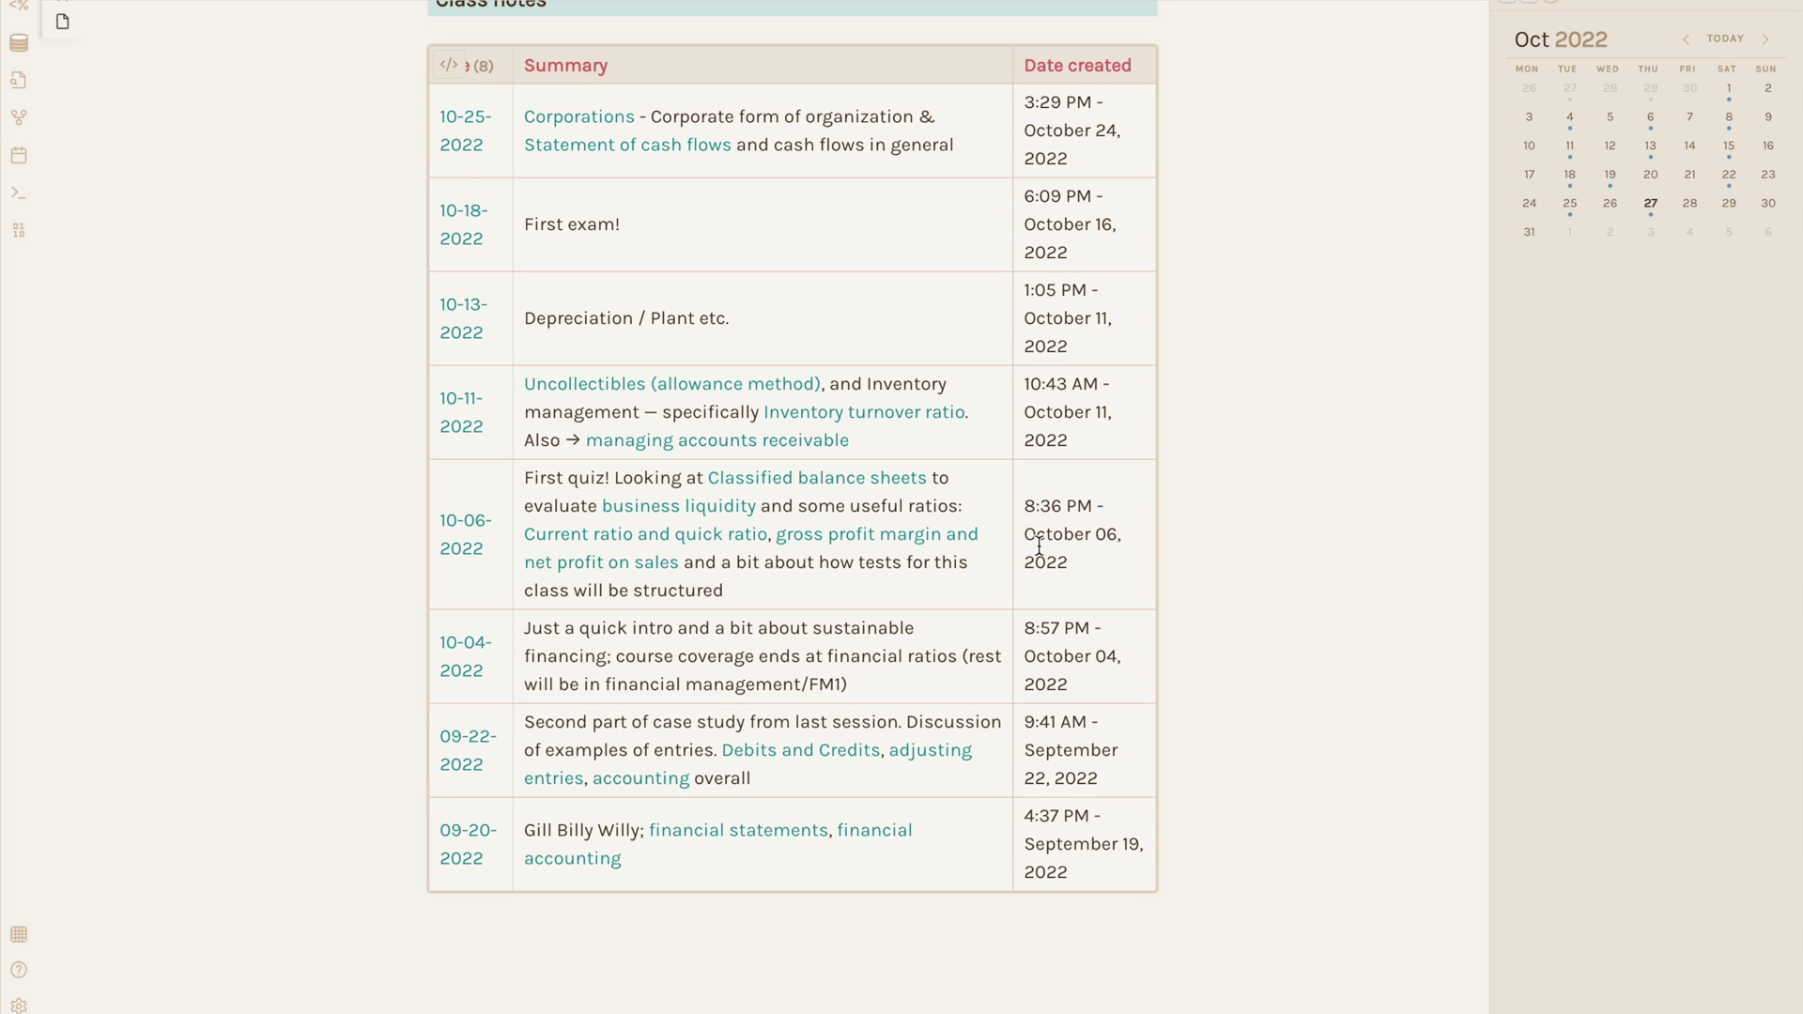
Open Classified balance sheets, then the 10-06-2022 class note from its backlinks pane.
scroll(1082, 453, up, 1)
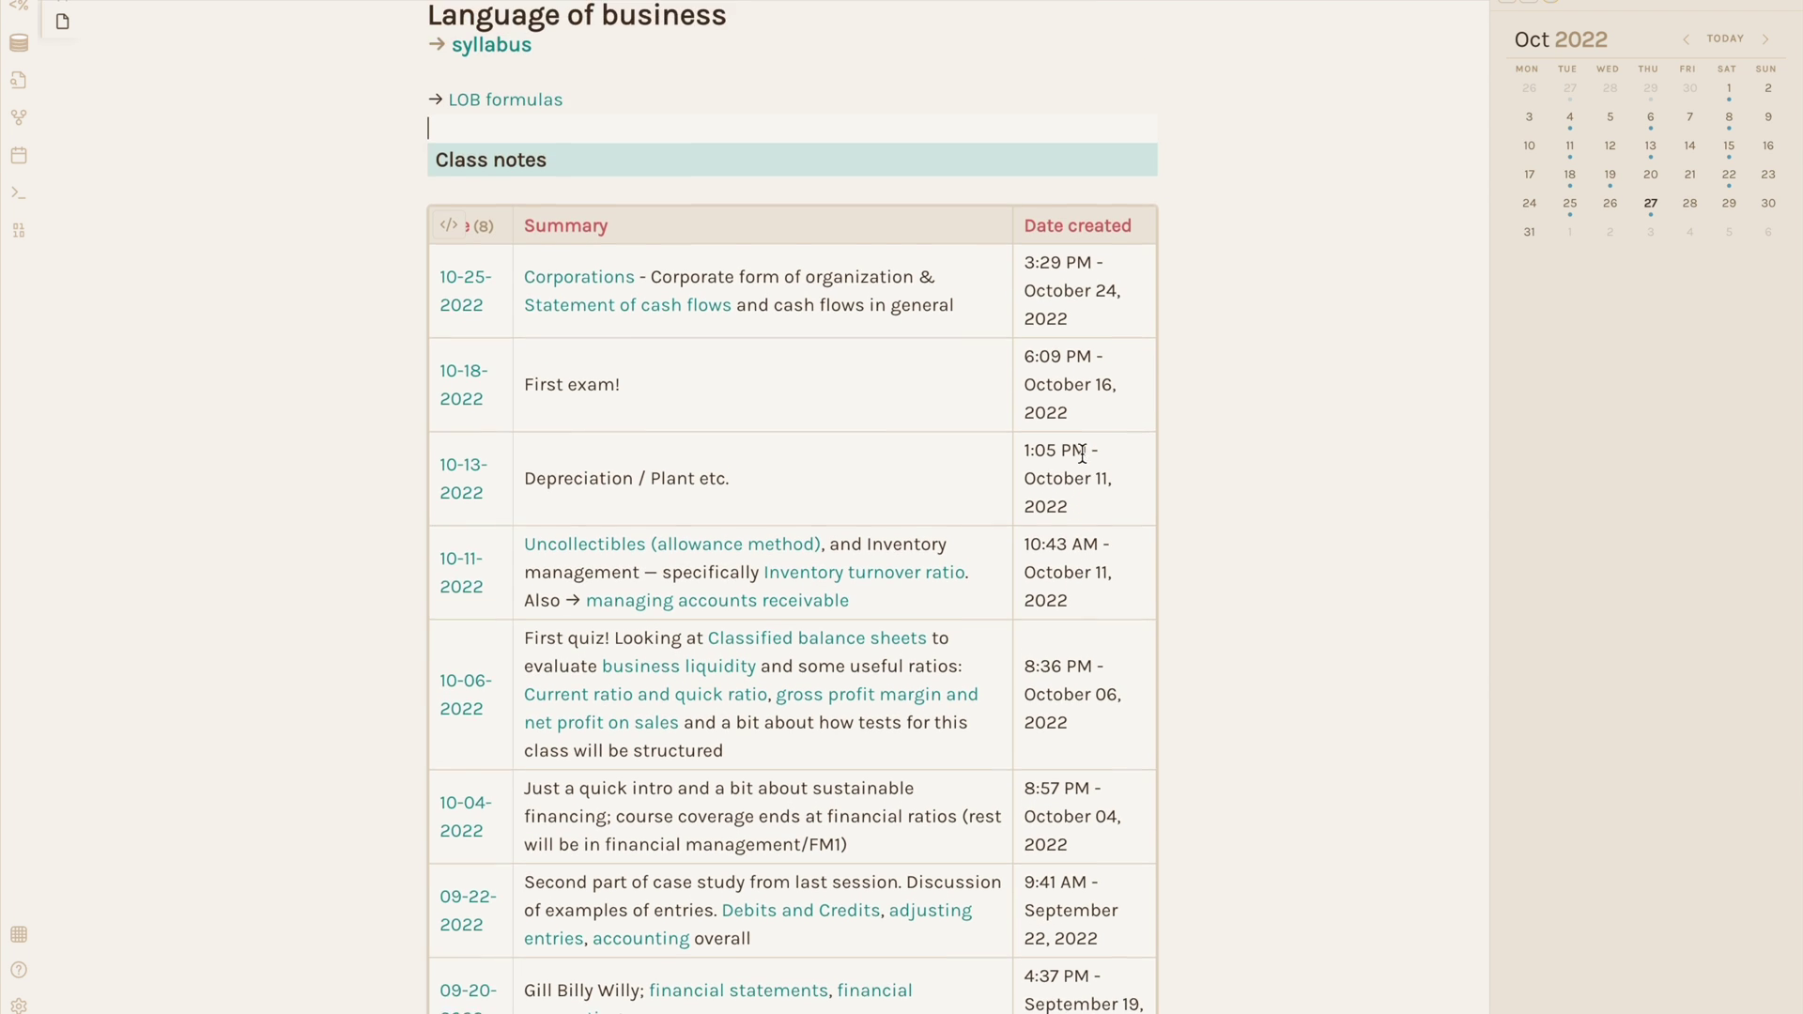
key(ctrl+alt+Left)
scroll(1320, 393, up, 4)
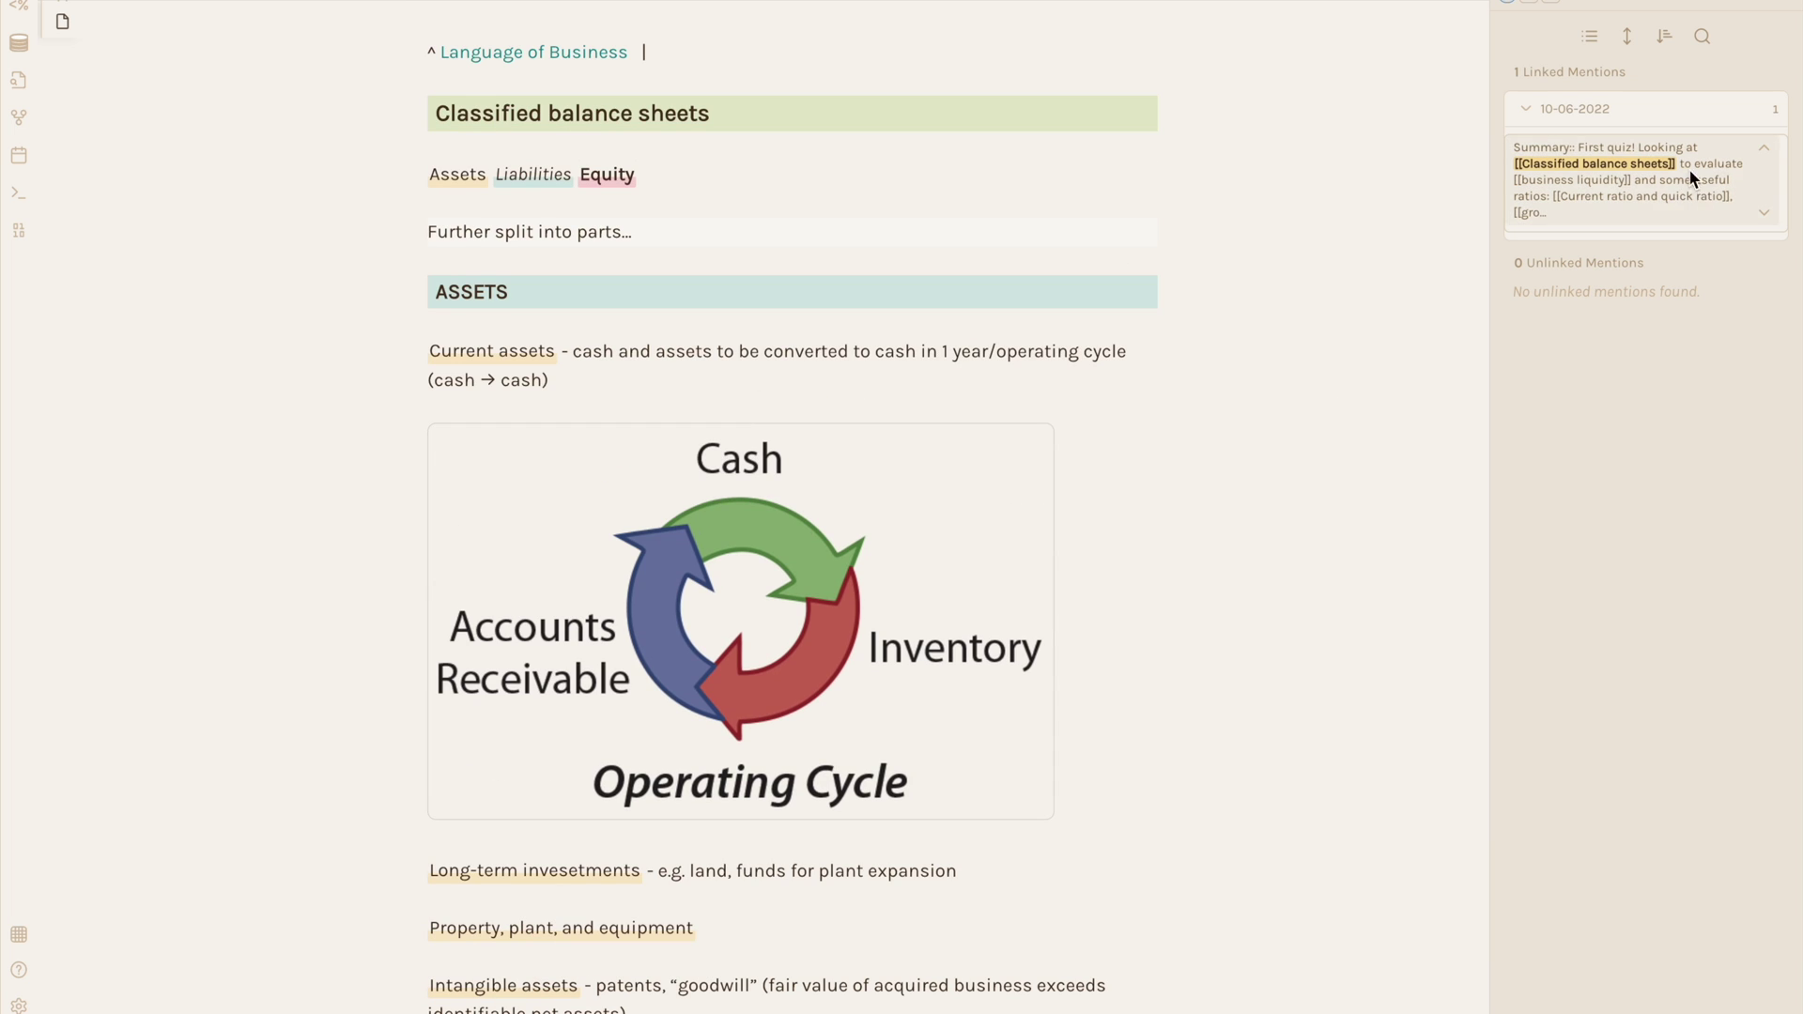
click(1587, 109)
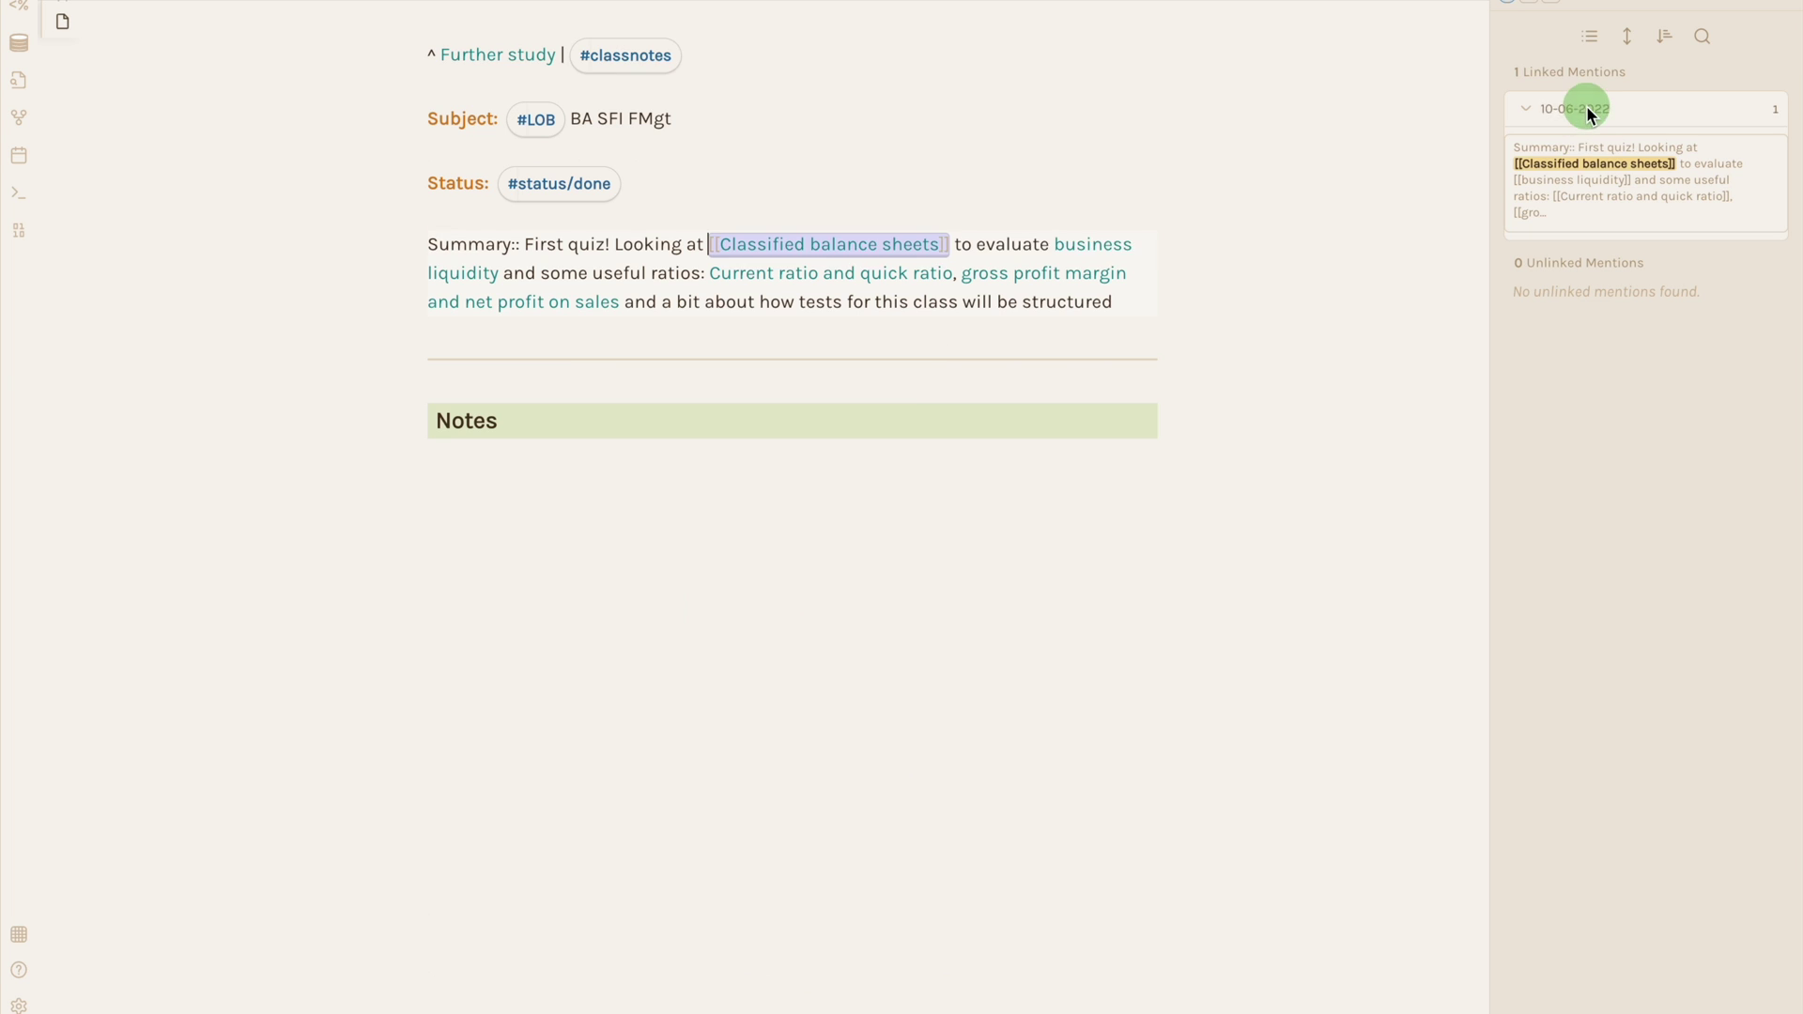
click(1069, 77)
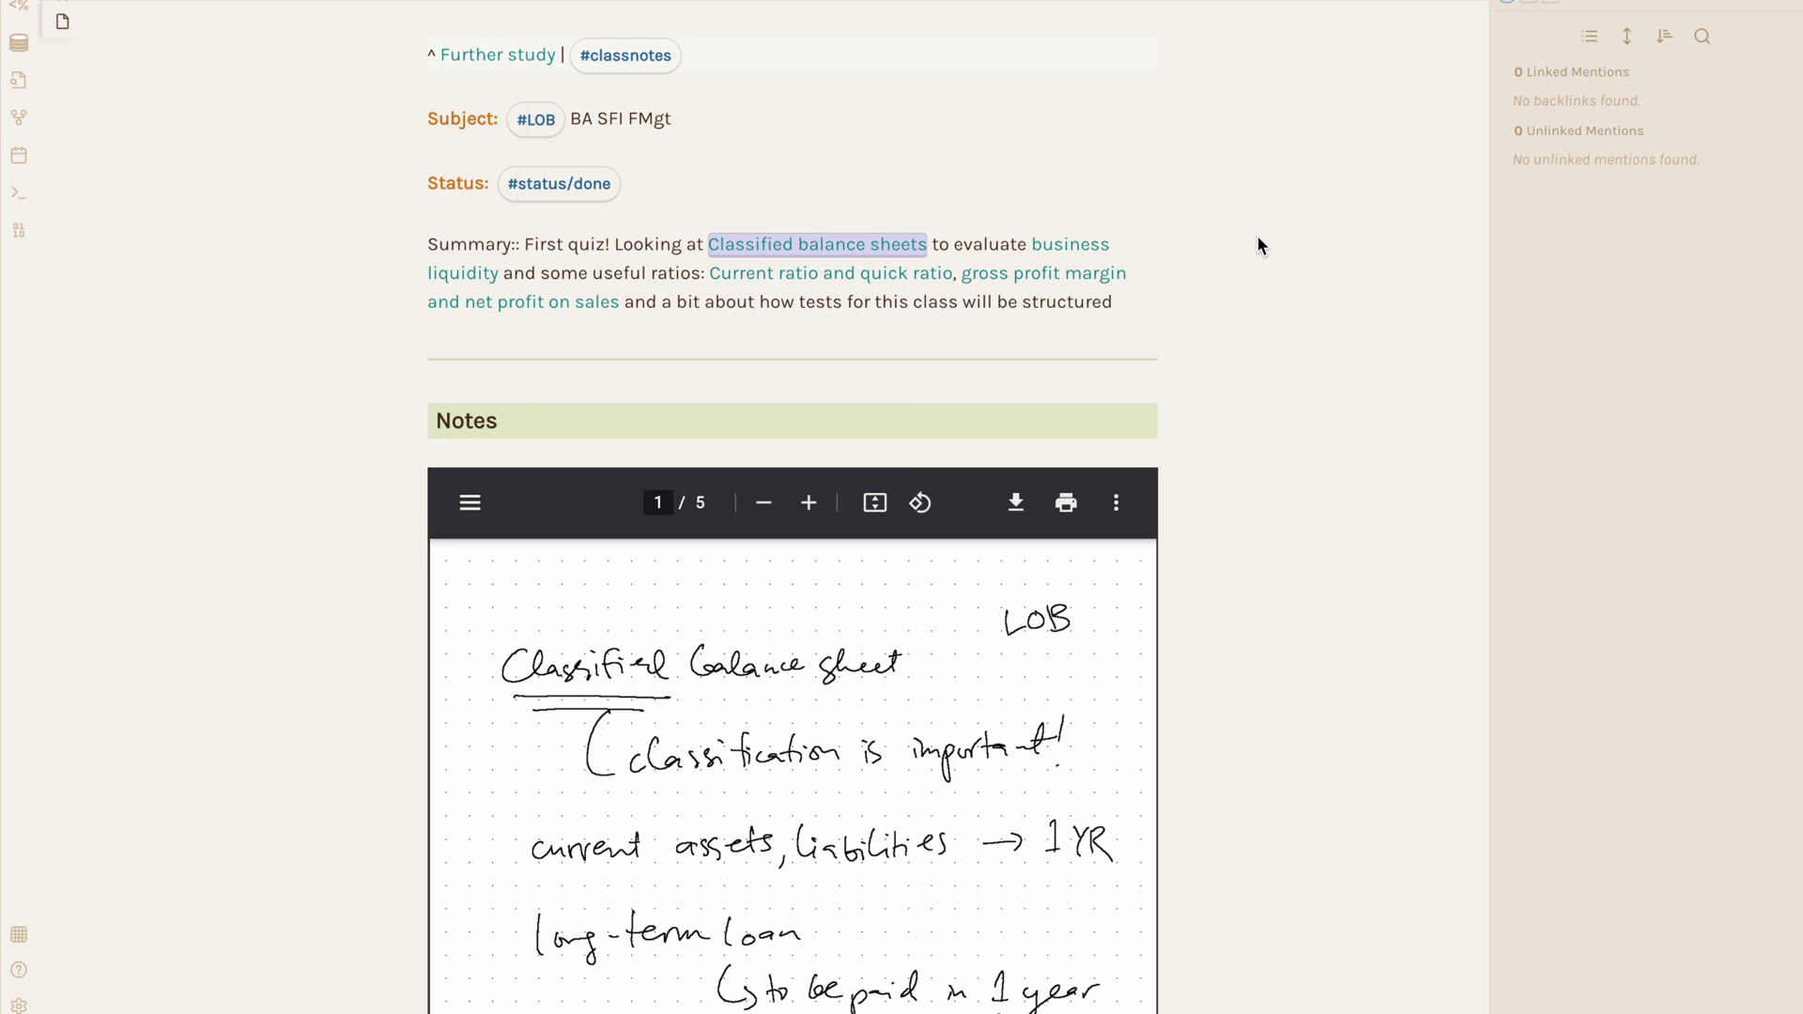
scroll(1163, 336, down, 2)
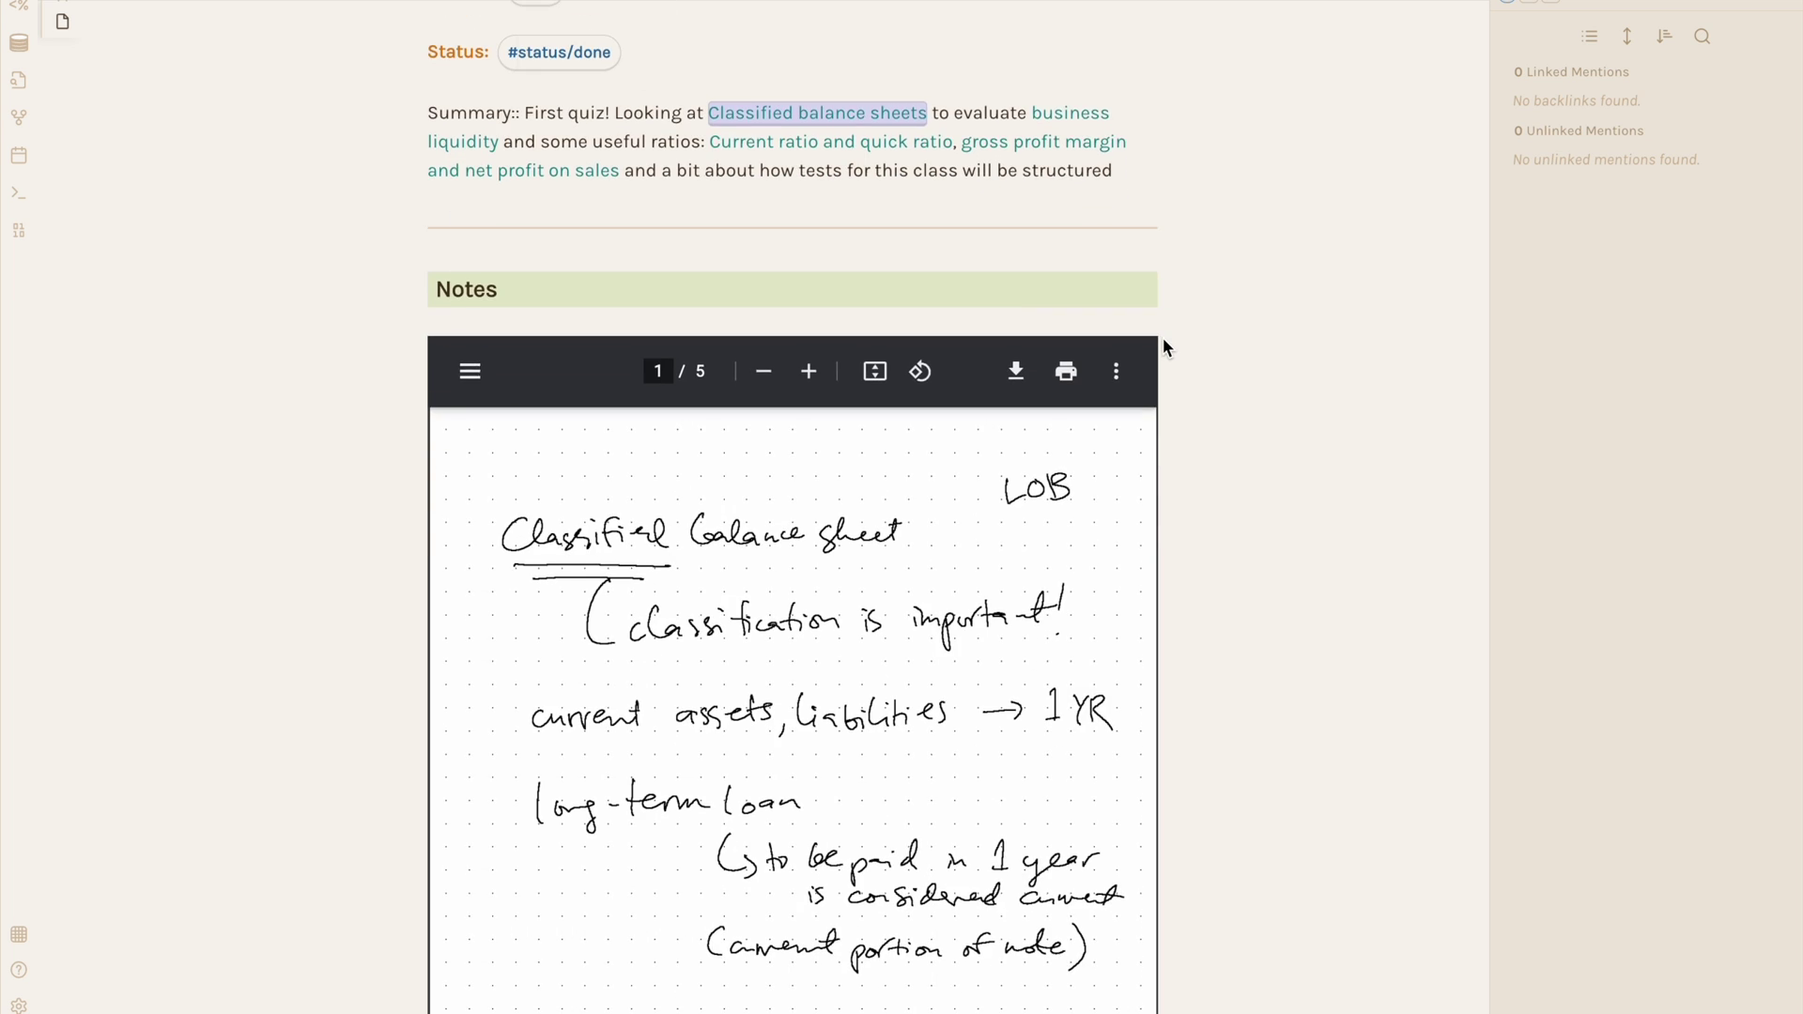
scroll(1162, 329, up, 2)
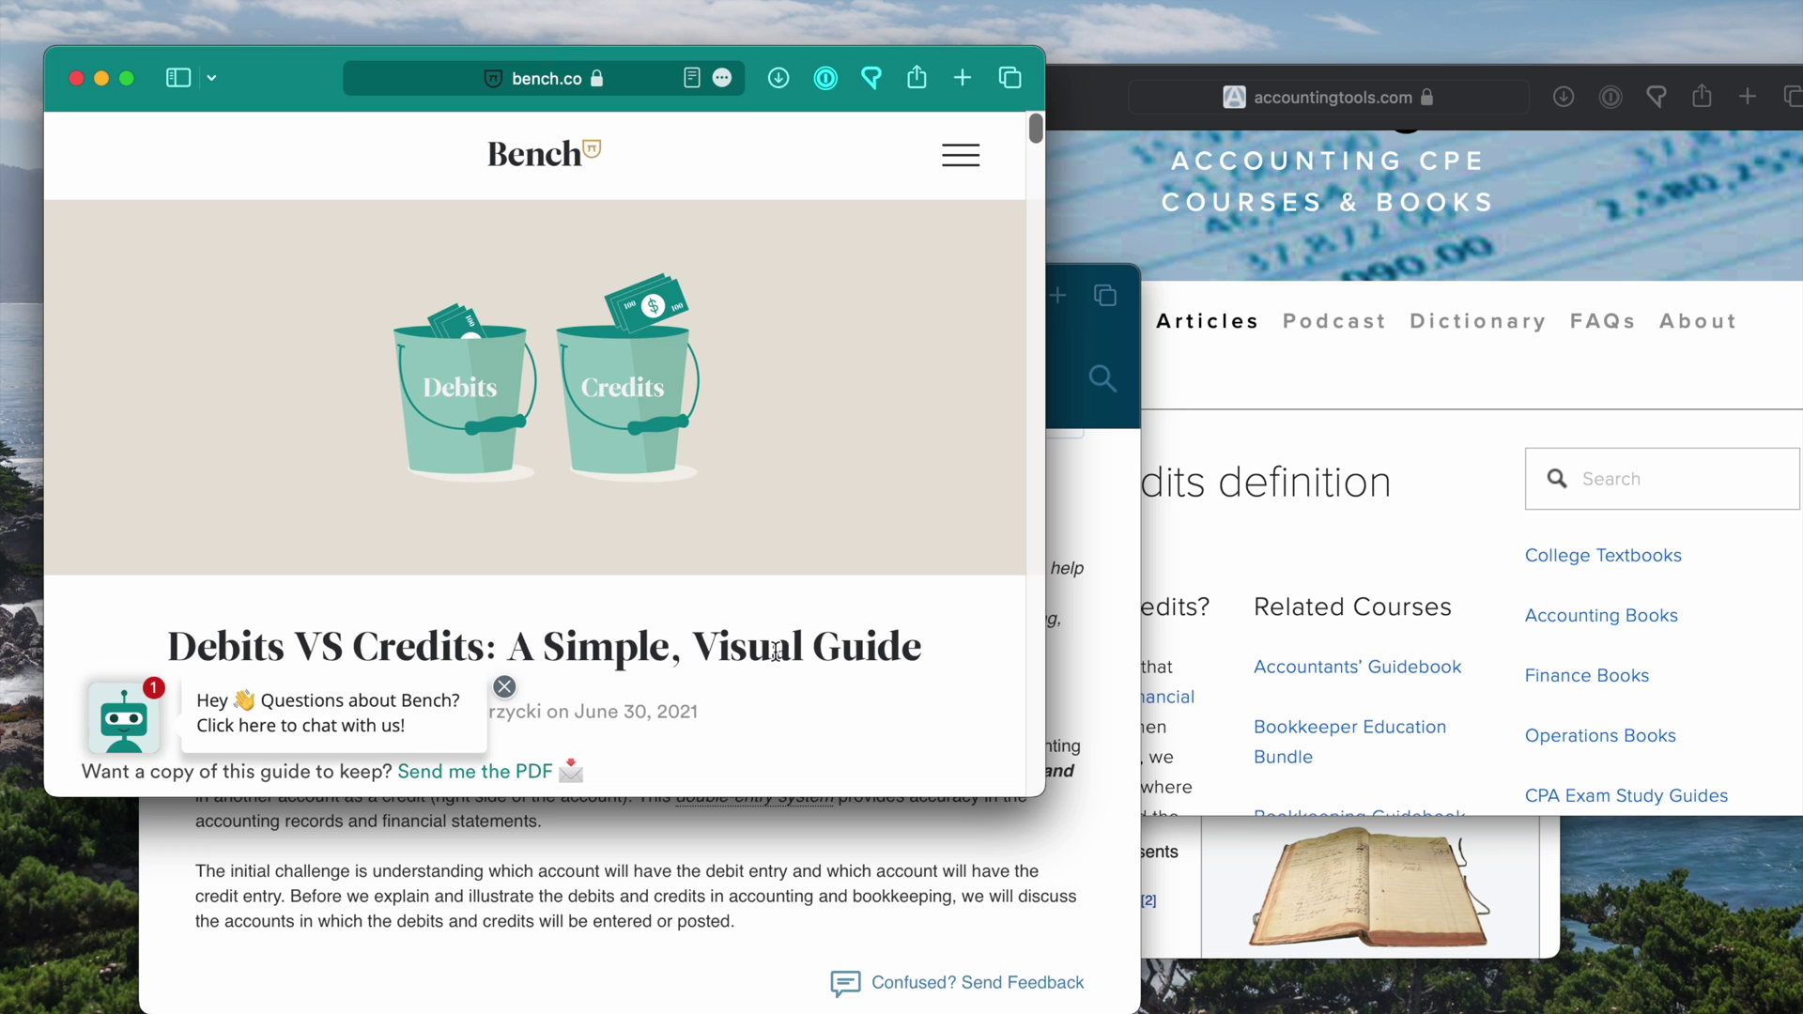
Bring the accountingcoach, accountingtools and Wikipedia debits pages forward in turn.
scroll(776, 651, down, 2)
scroll(776, 651, down, 4)
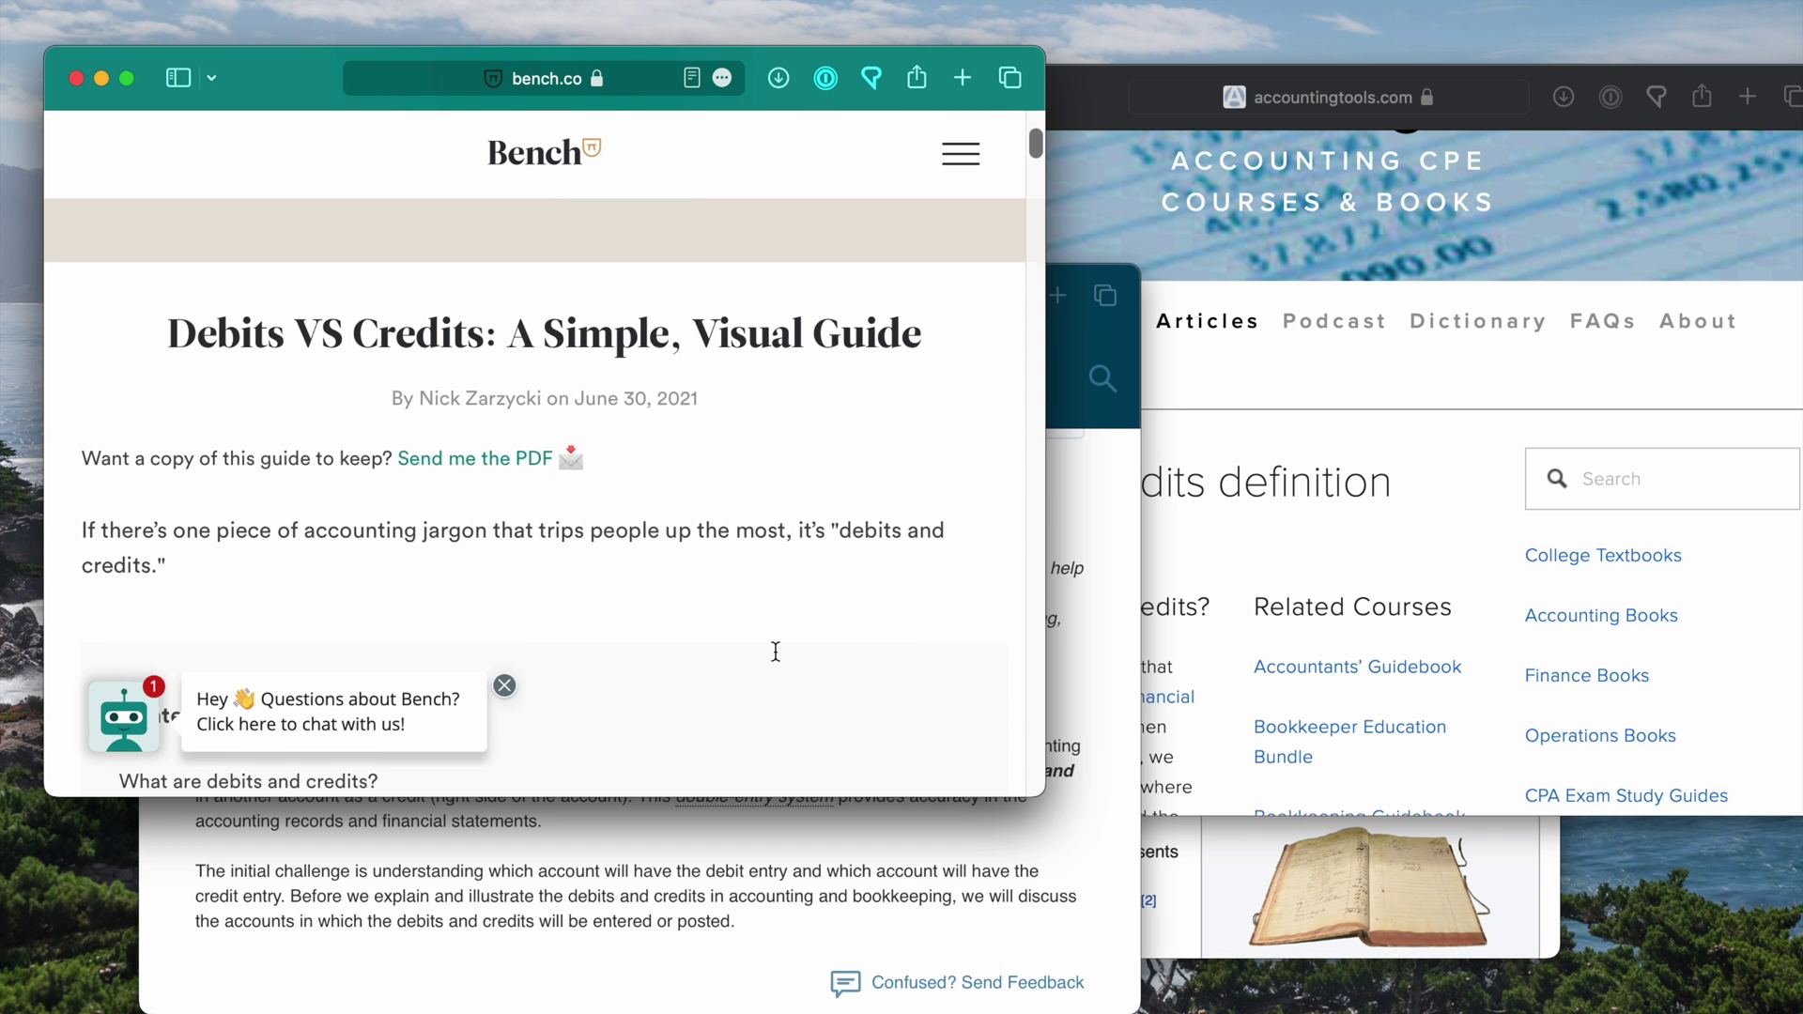
click(809, 896)
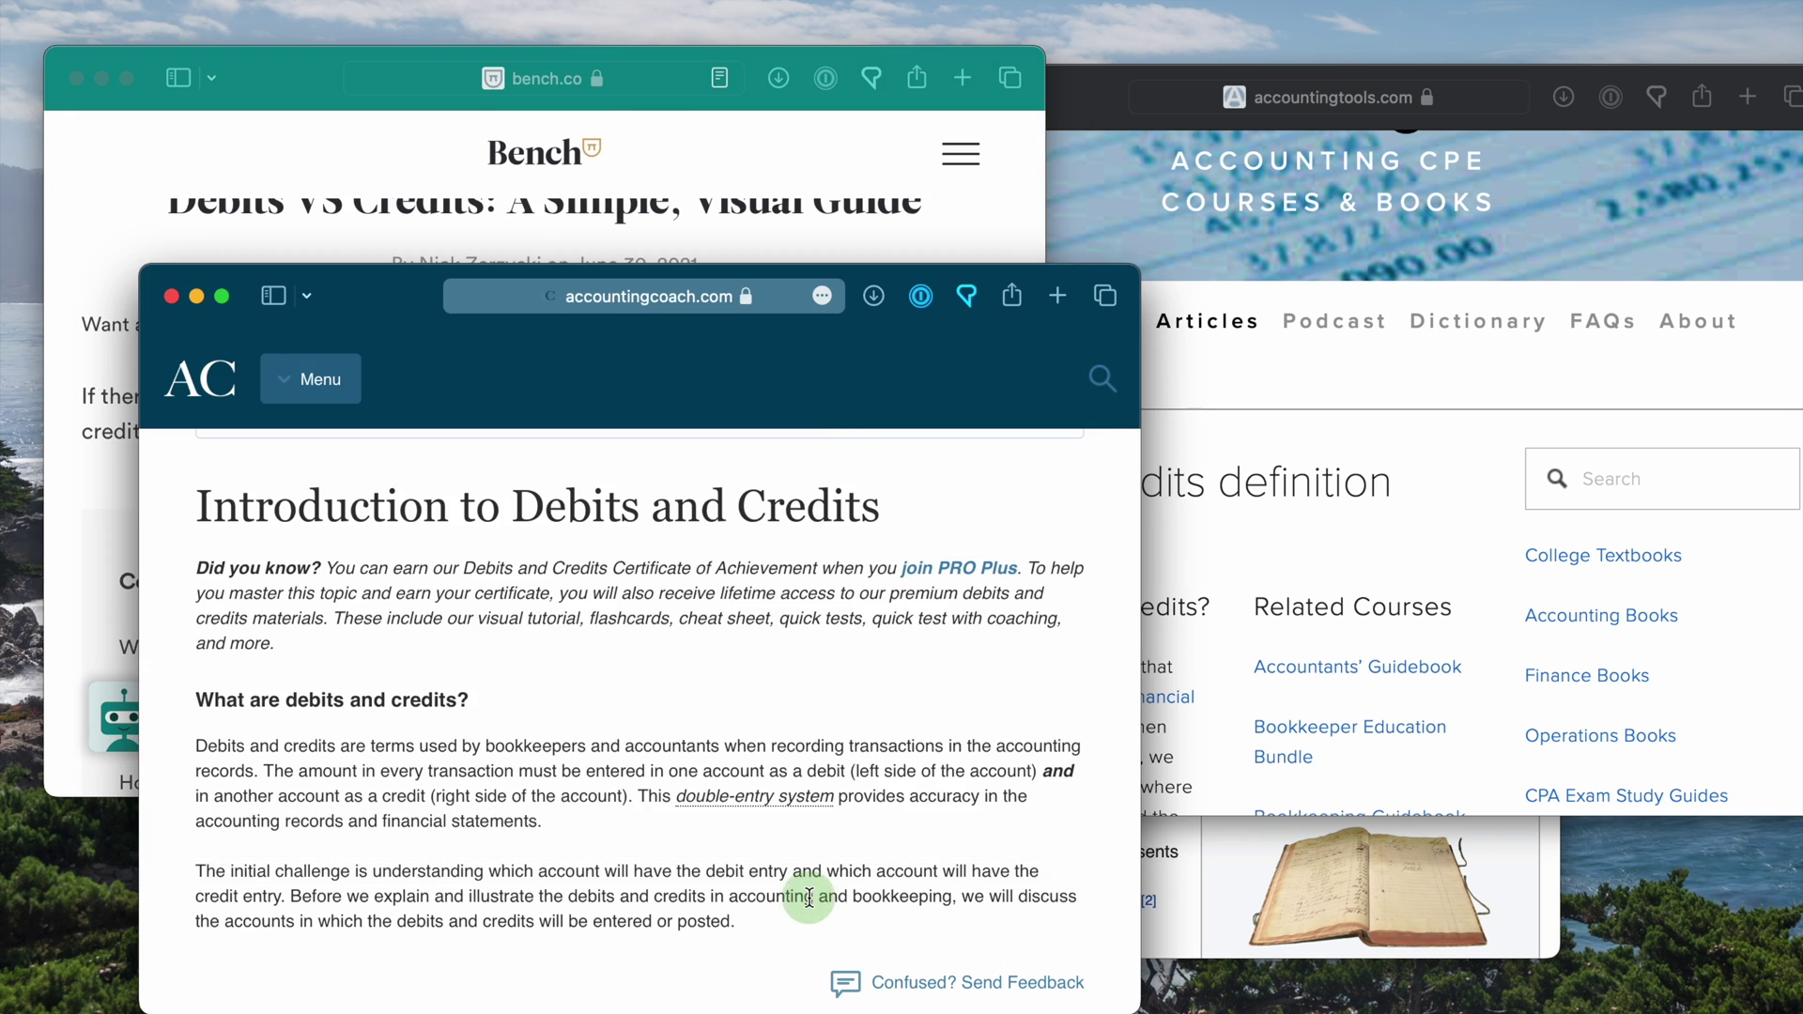
click(1301, 540)
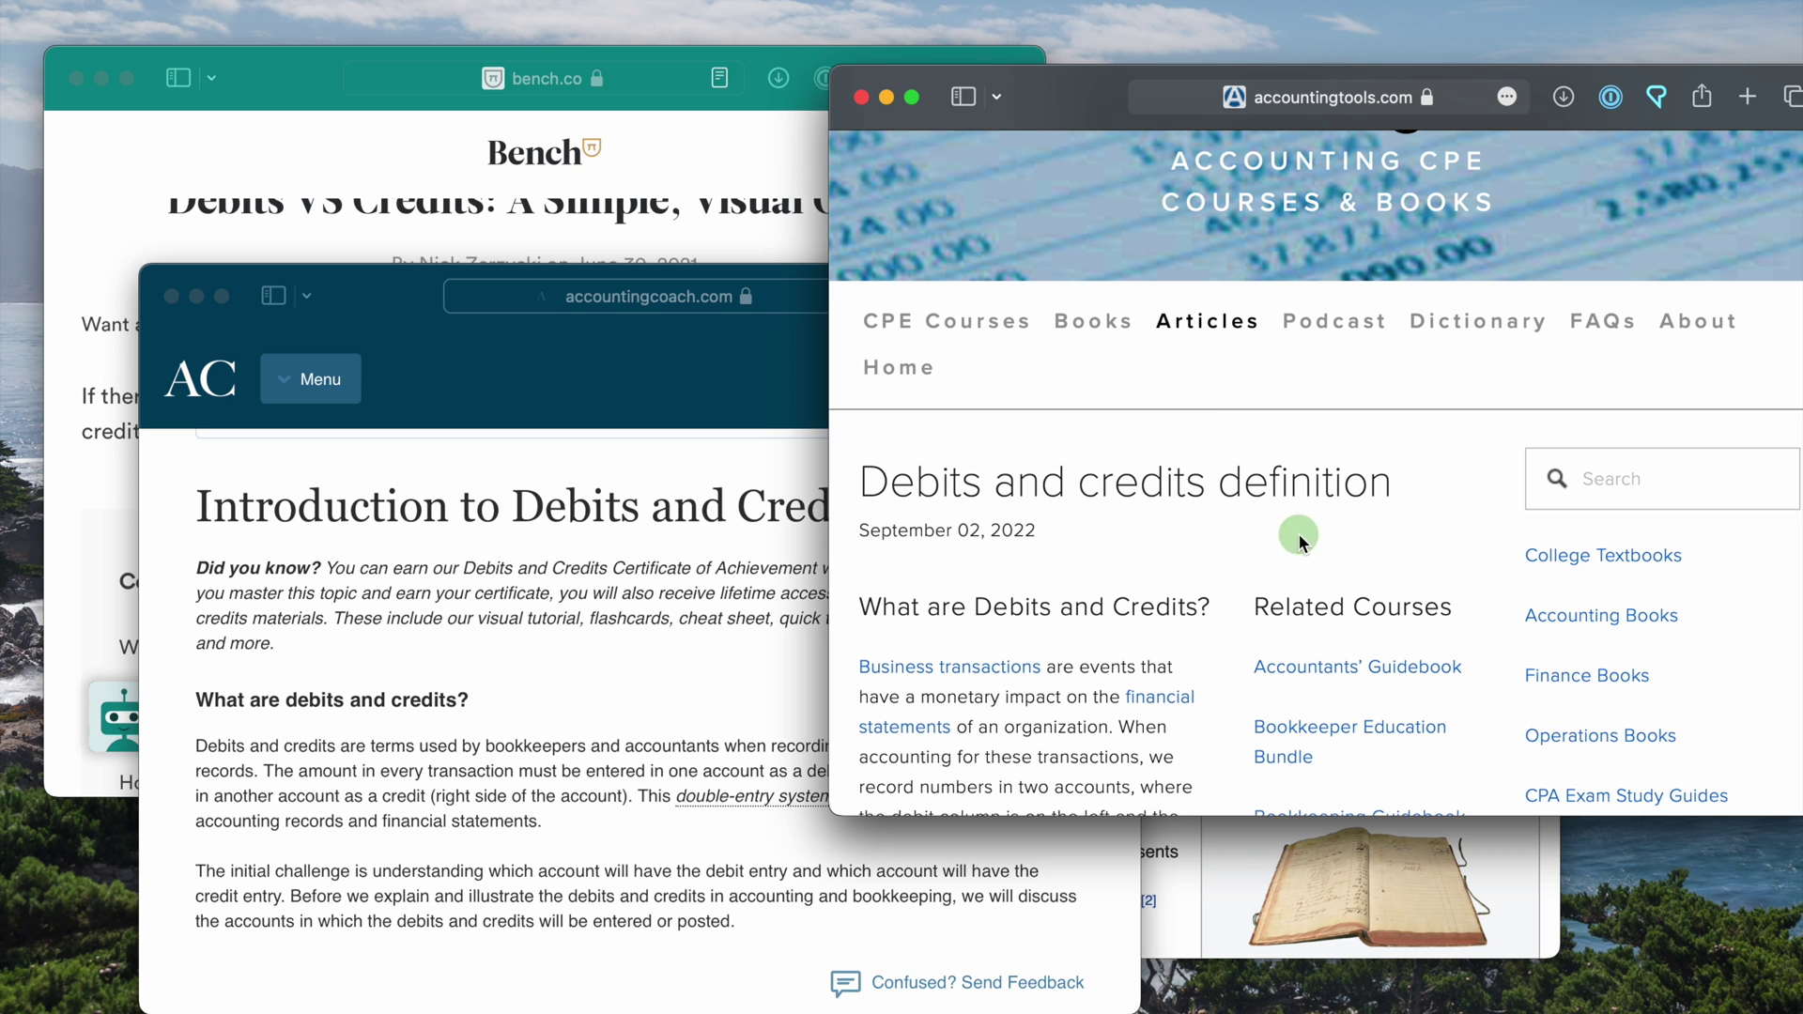
click(1180, 912)
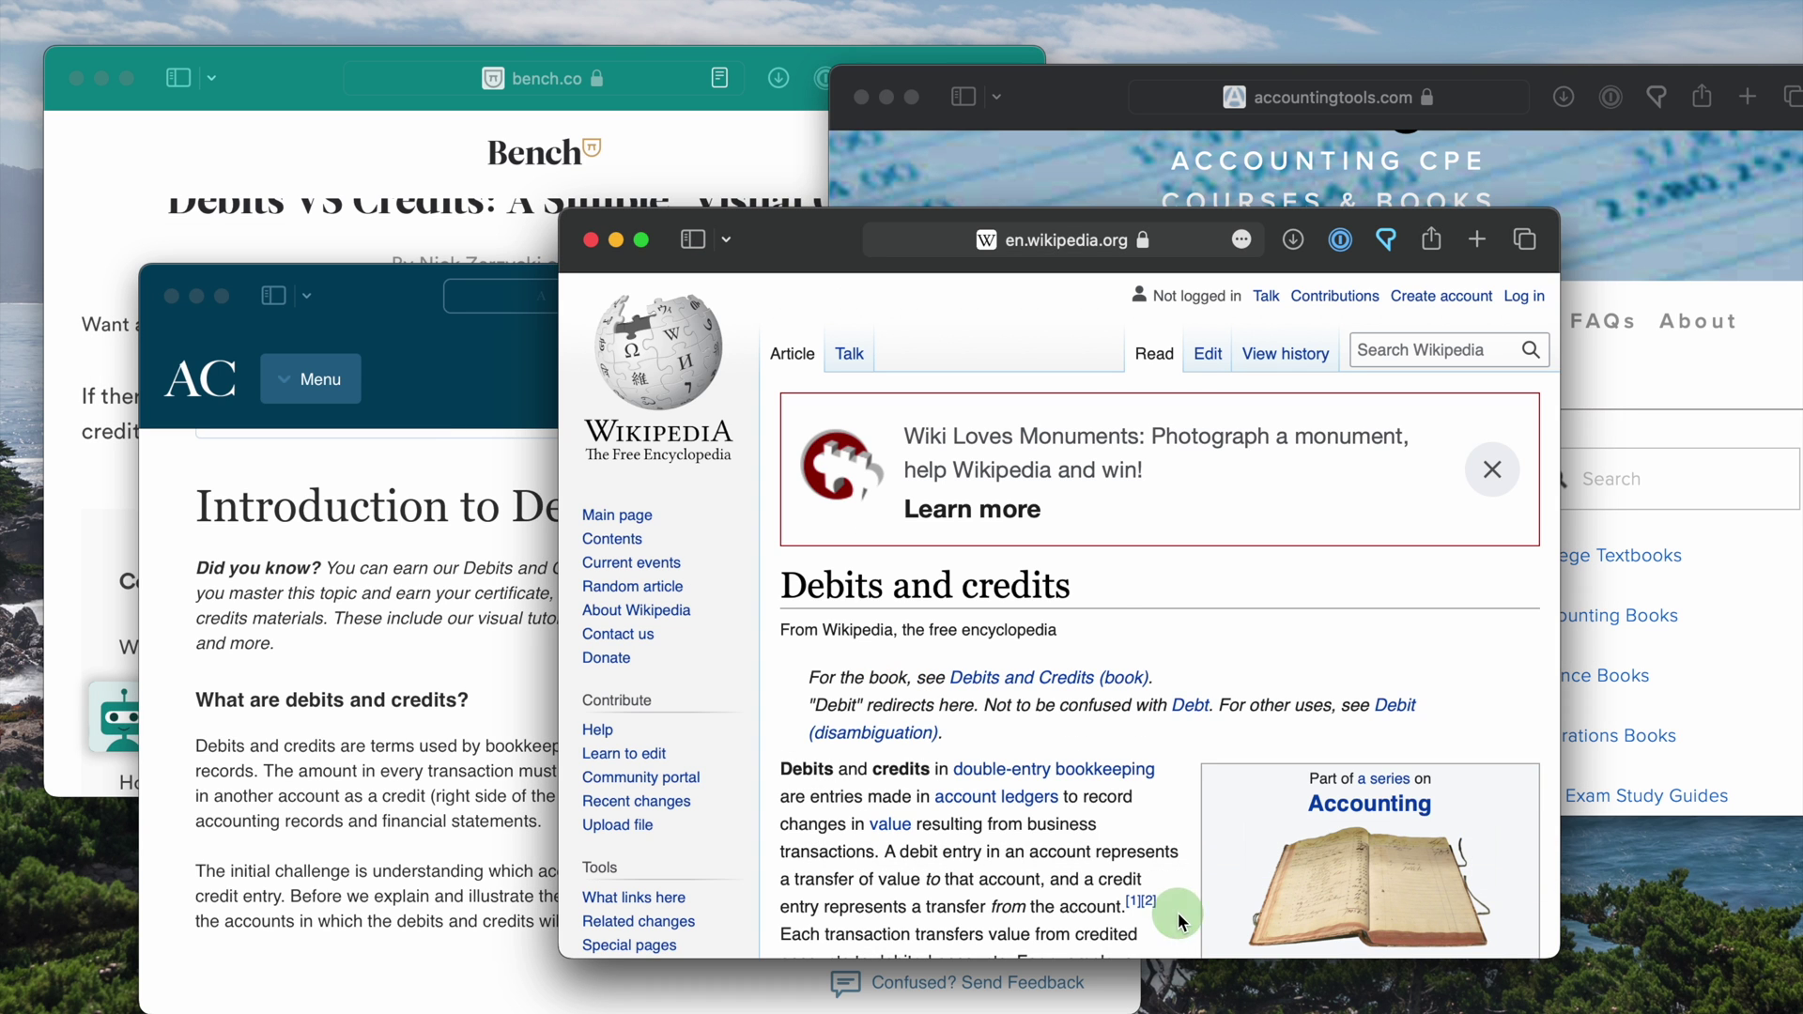
Highlight the Wikipedia paragraph on distinguishing debits and credits, then close the Wikipedia and accountingtools windows.
scroll(1118, 600, down, 15)
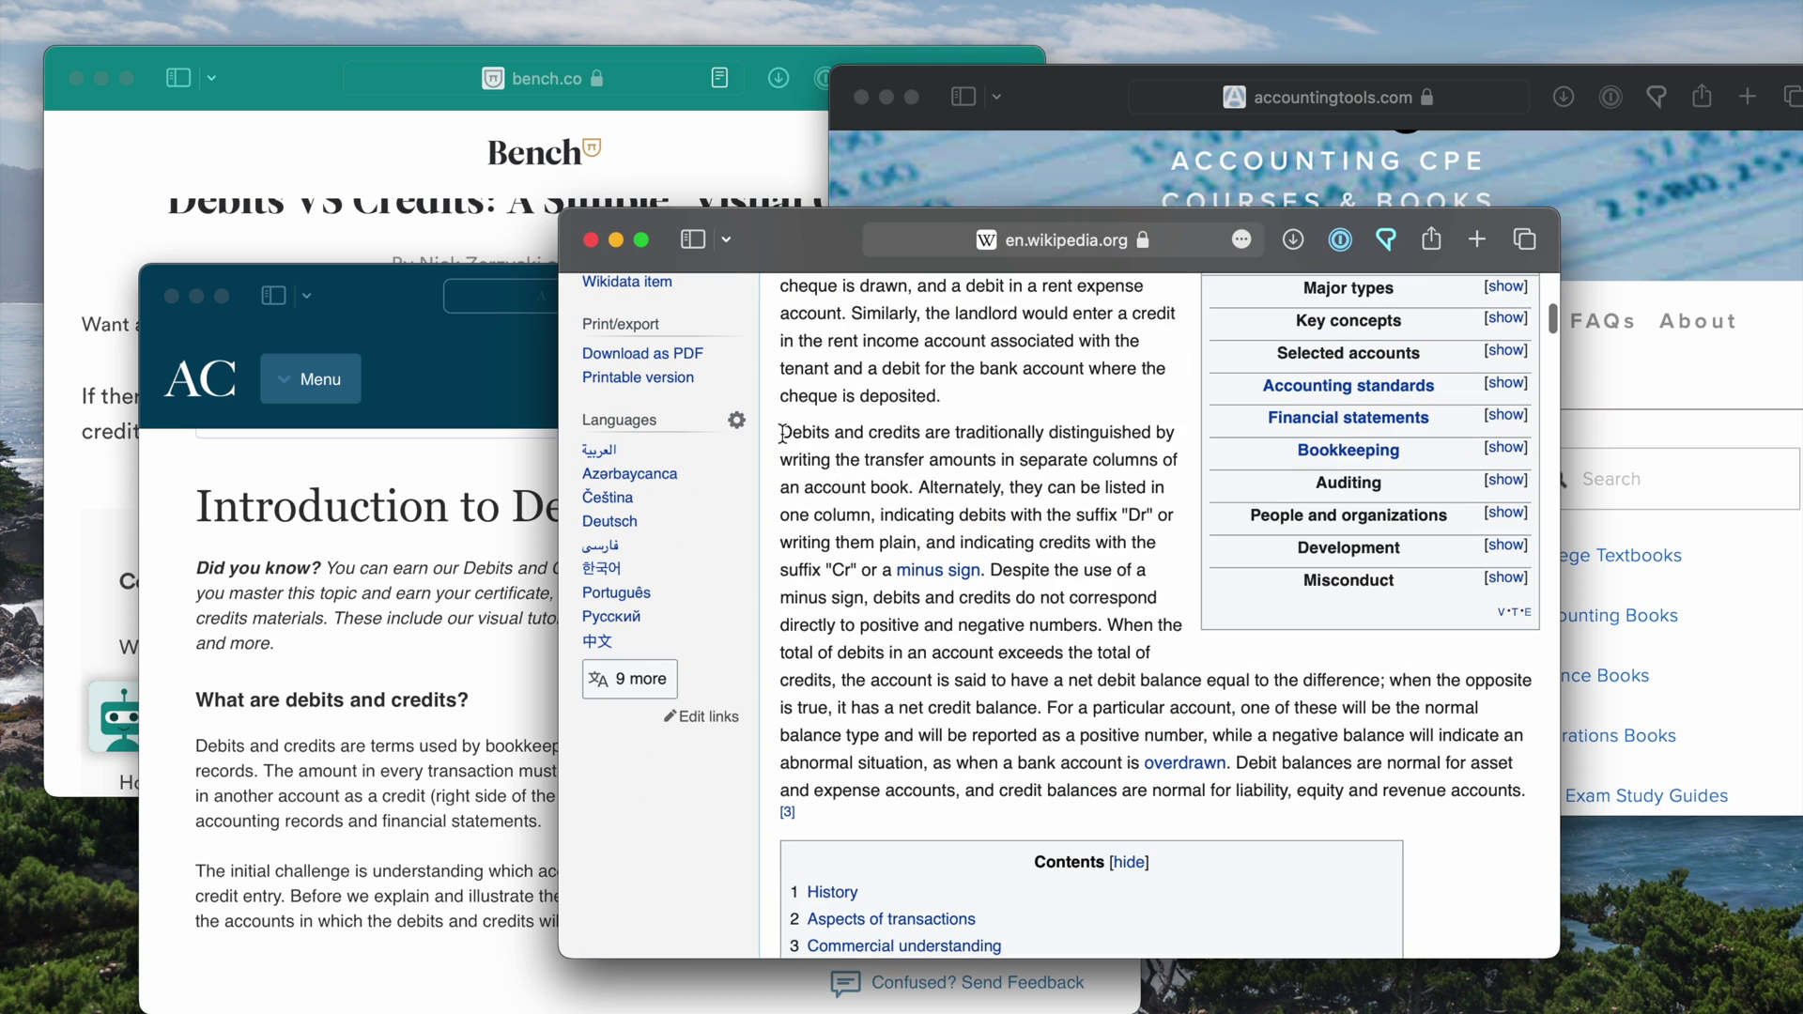
drag(780, 433, 1031, 811)
click(1446, 859)
key(super+w)
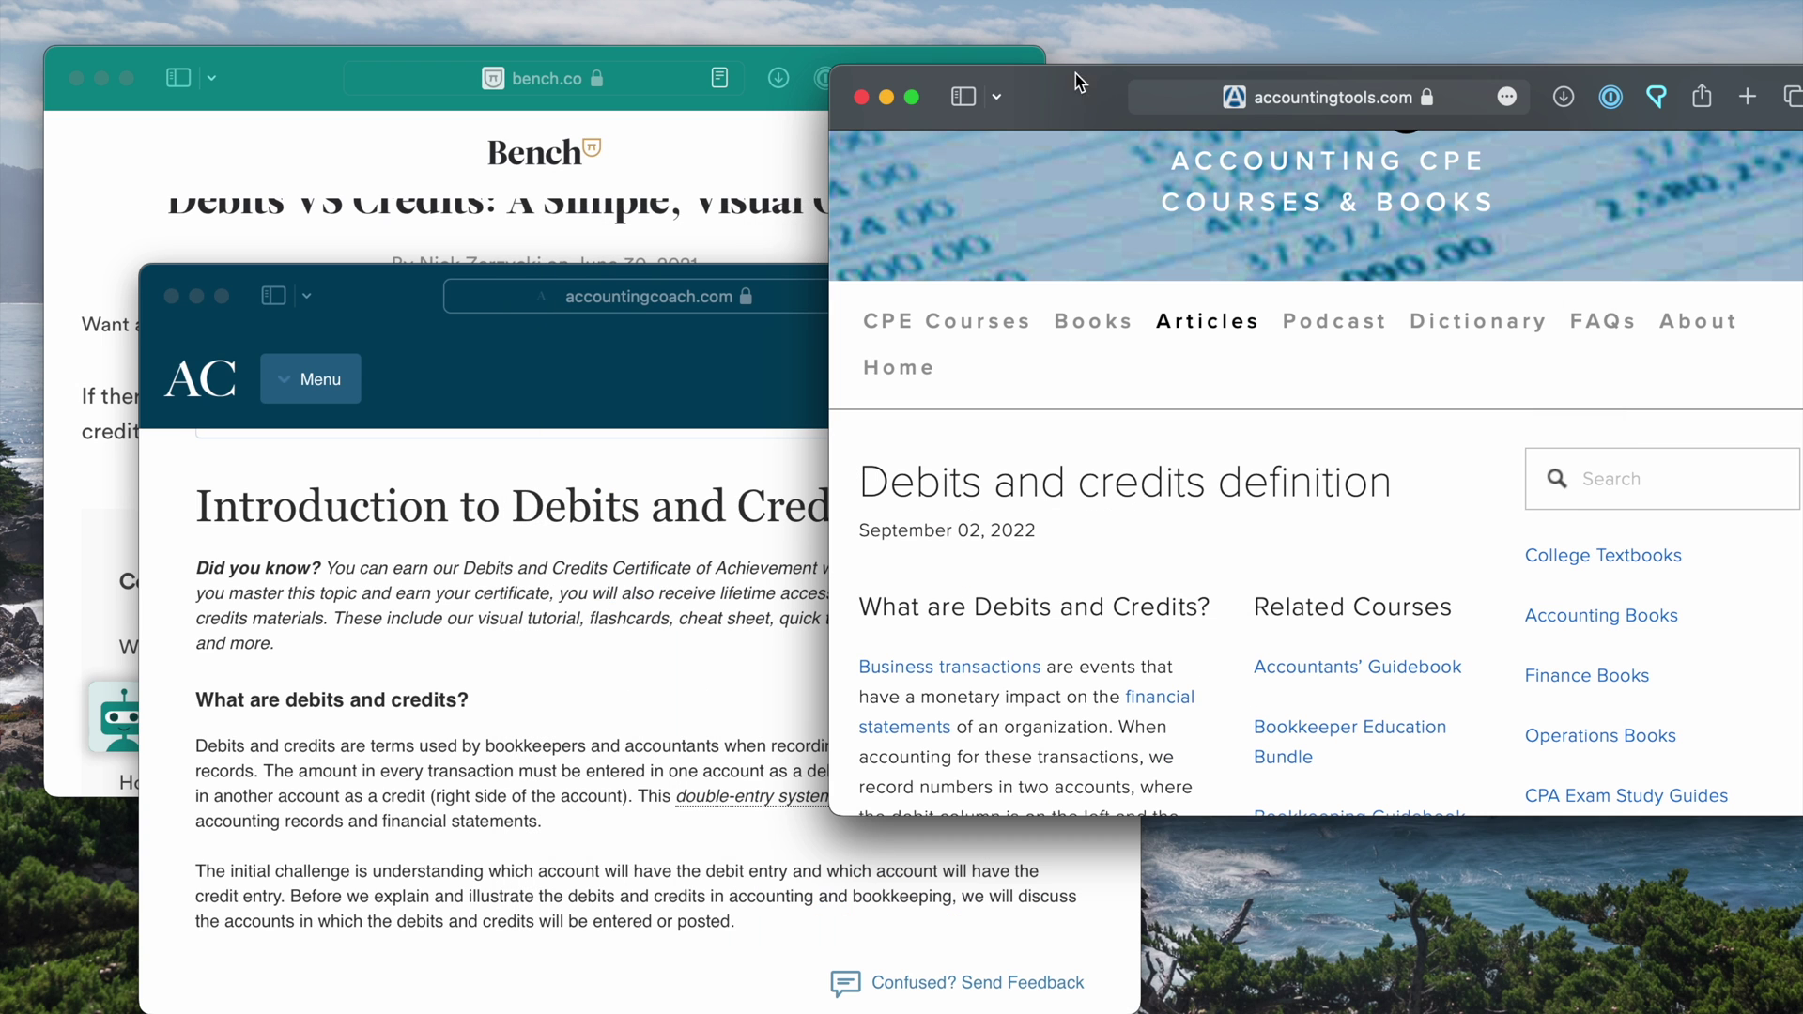
key(super+w)
key(super+w)
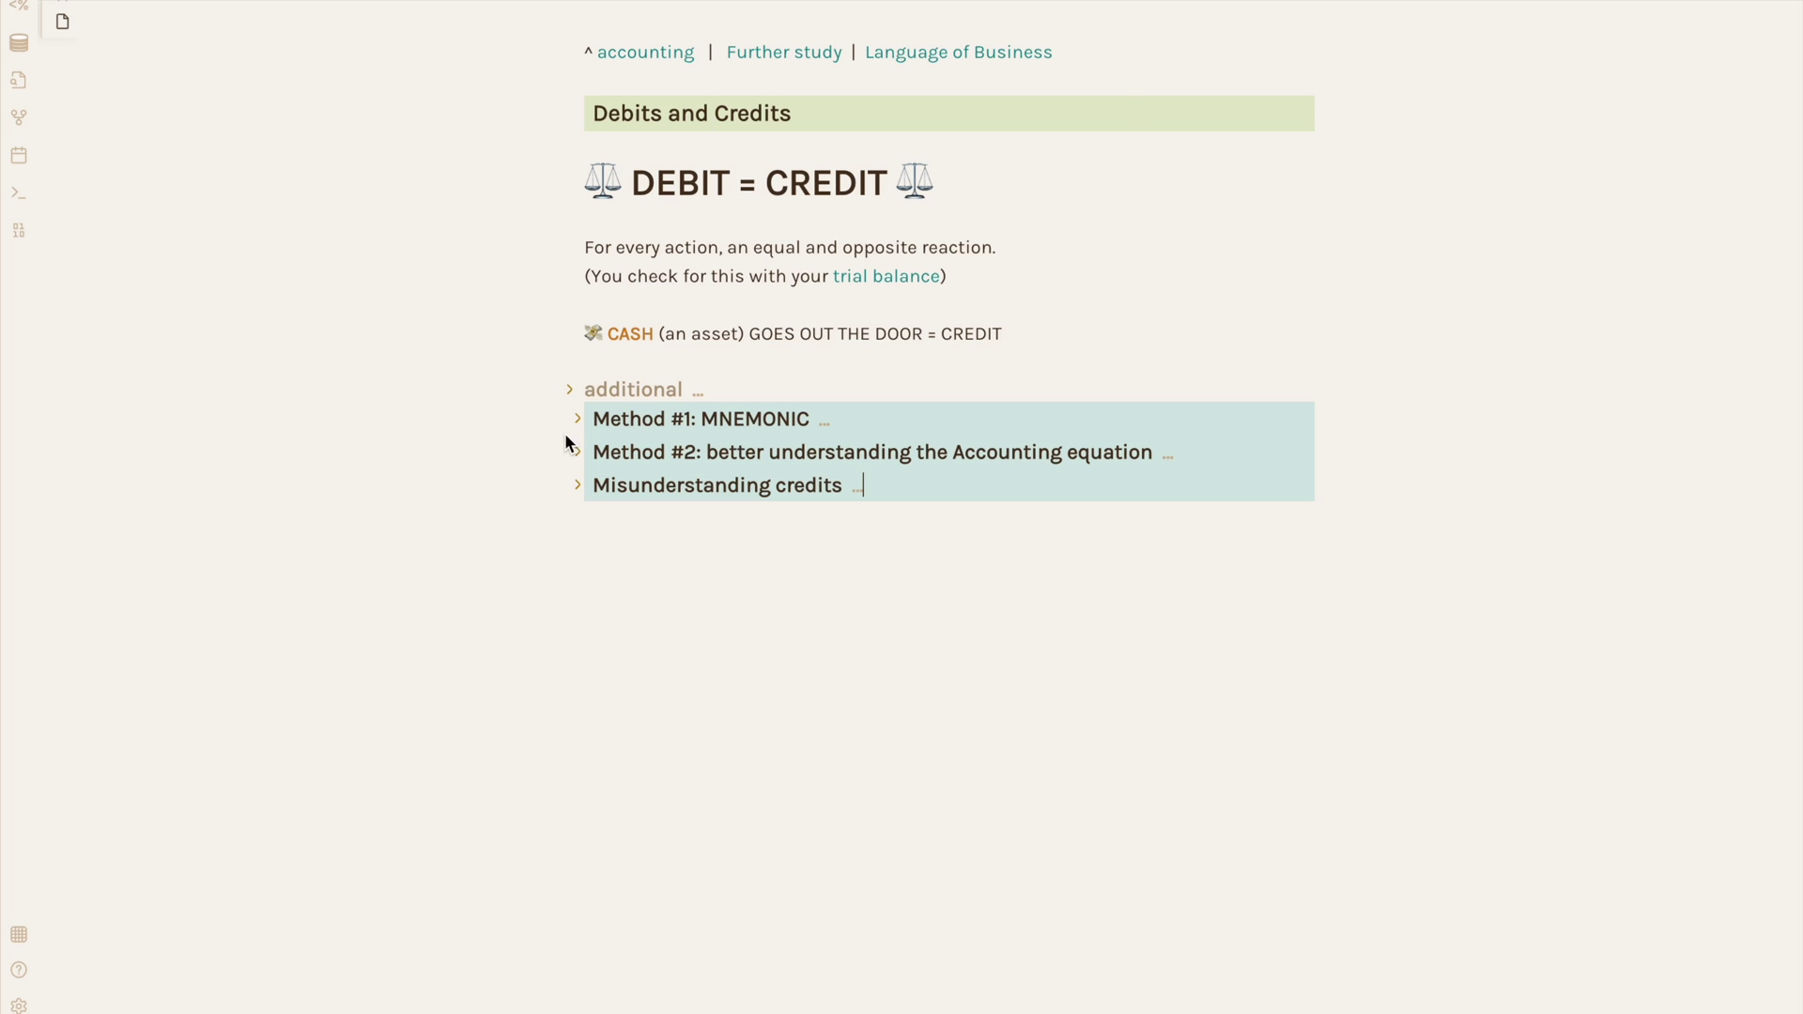
Unfold the Method #1: MNEMONIC and Method #2 accounting equation headings and scroll through them.
click(578, 418)
scroll(539, 575, down, 6)
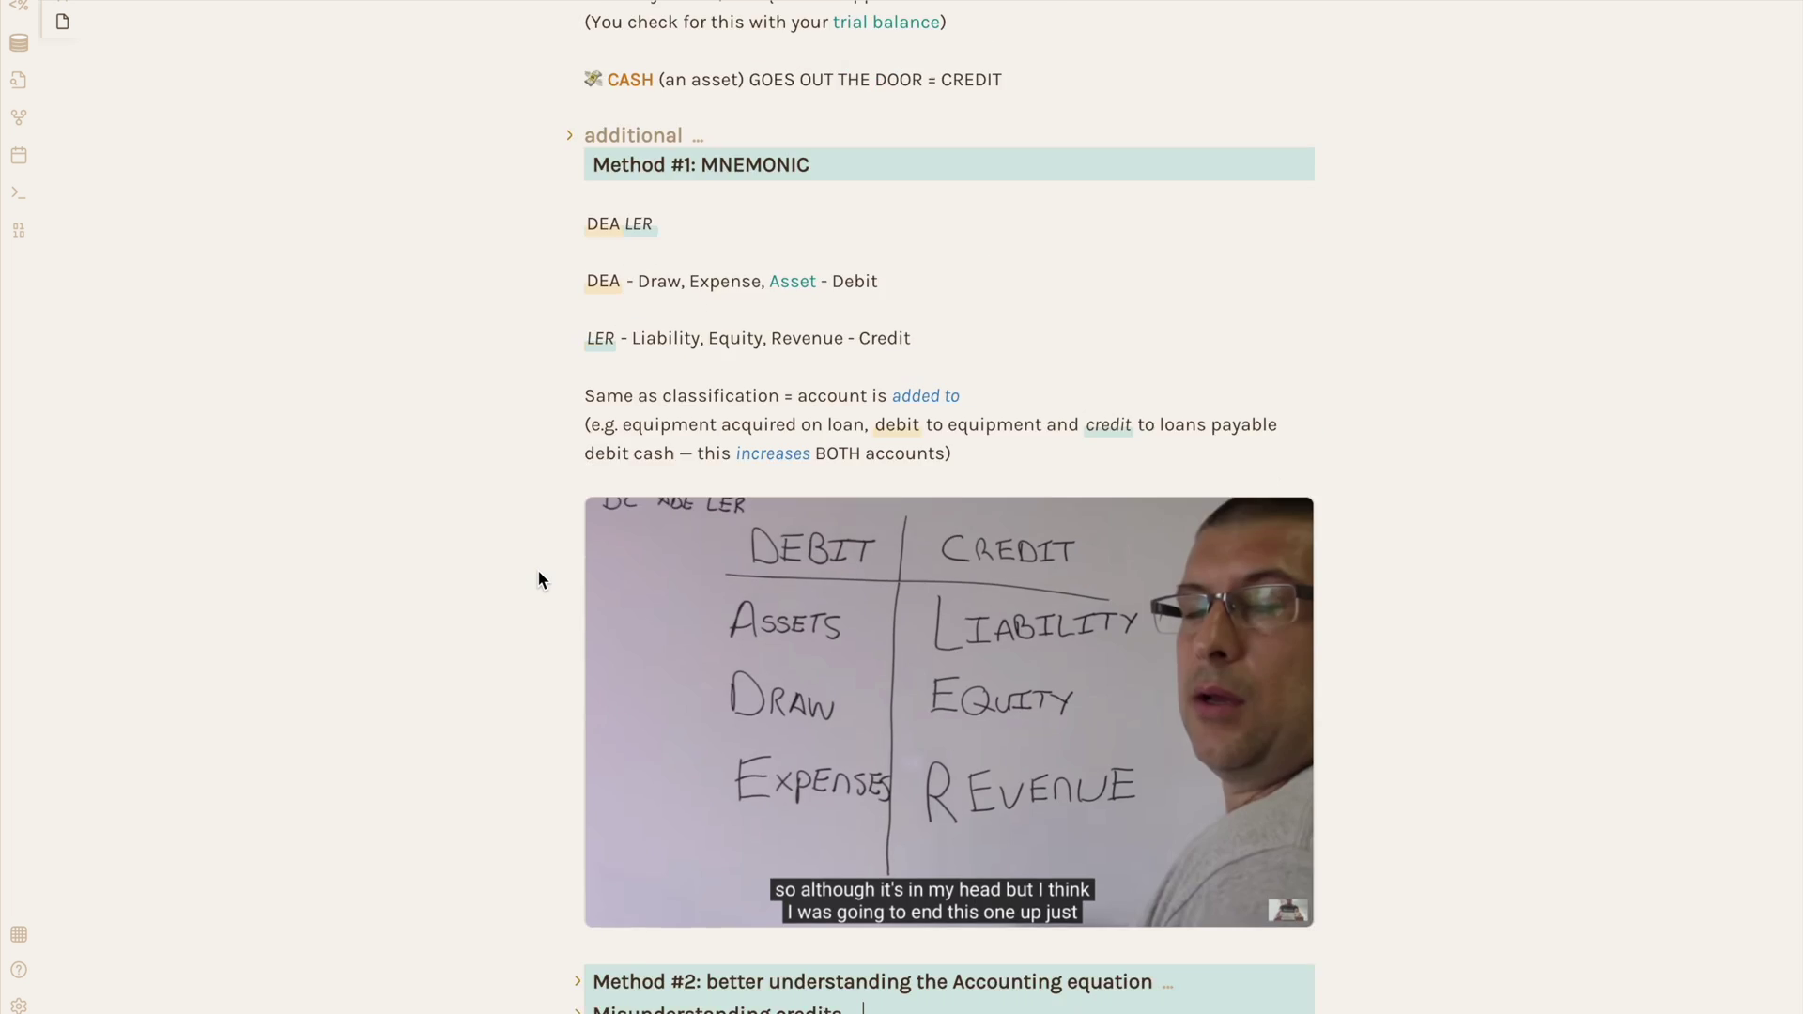
click(577, 655)
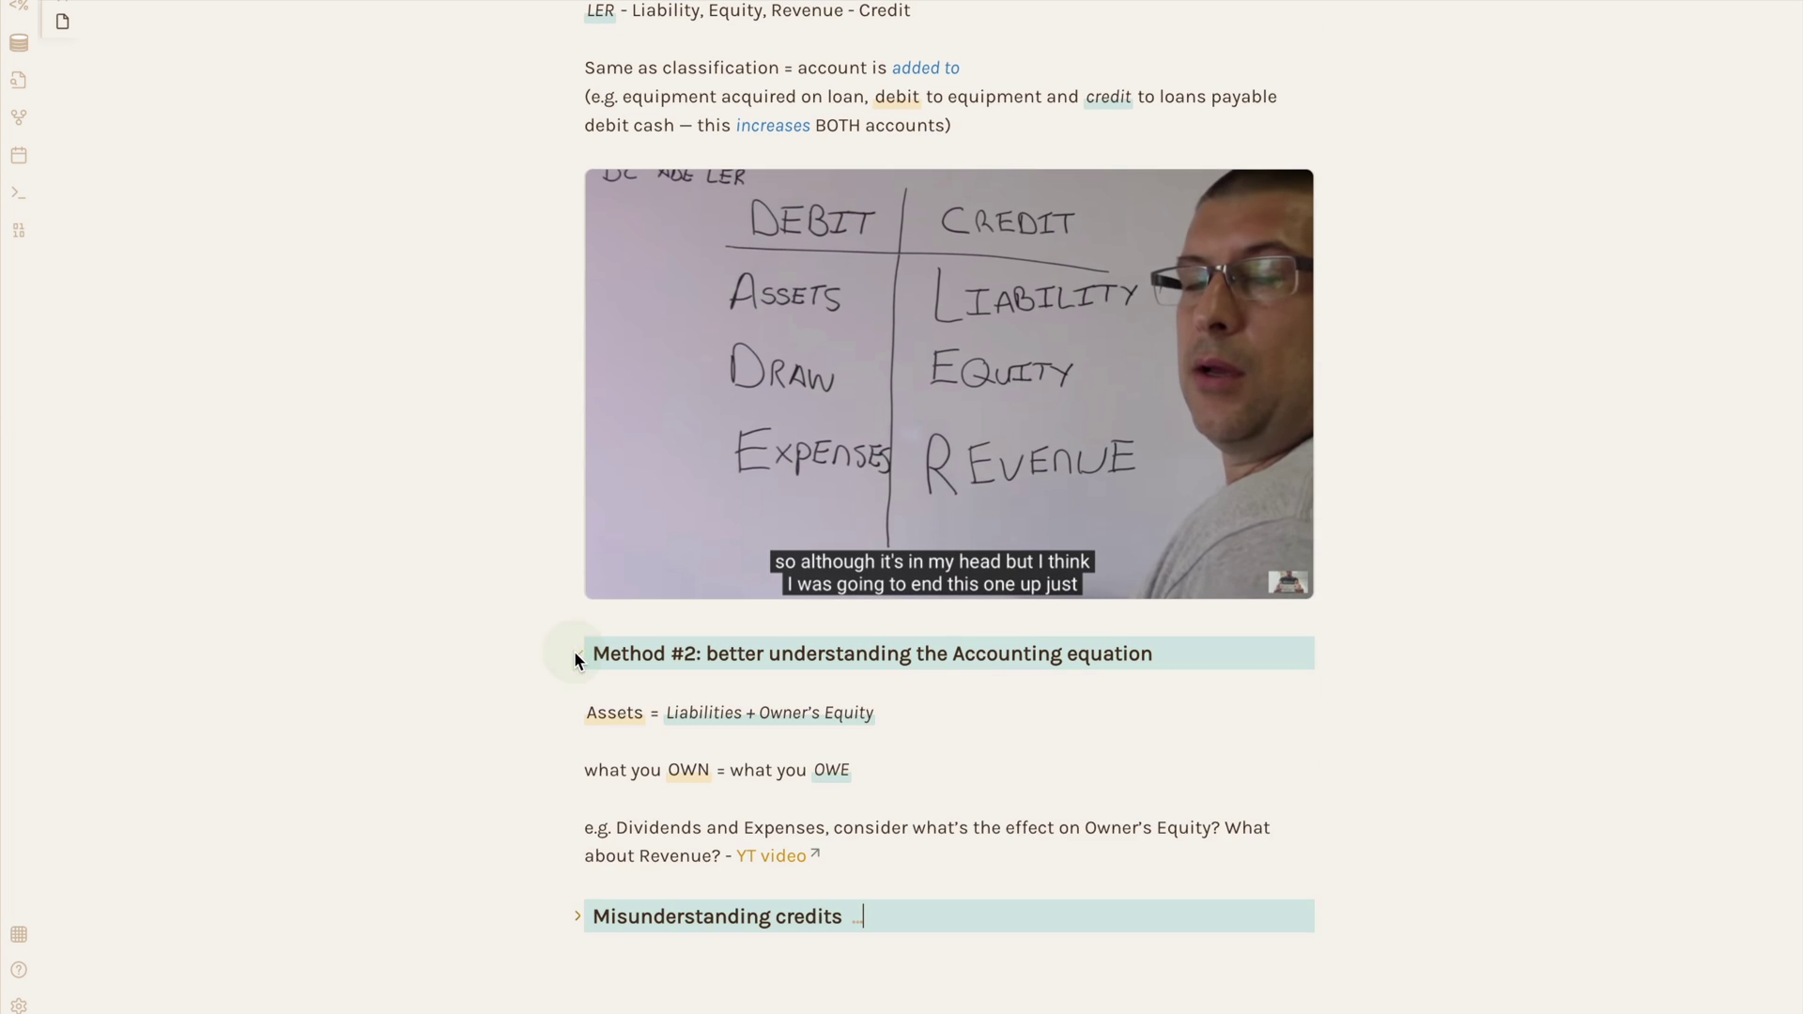
scroll(1168, 728, down, 3)
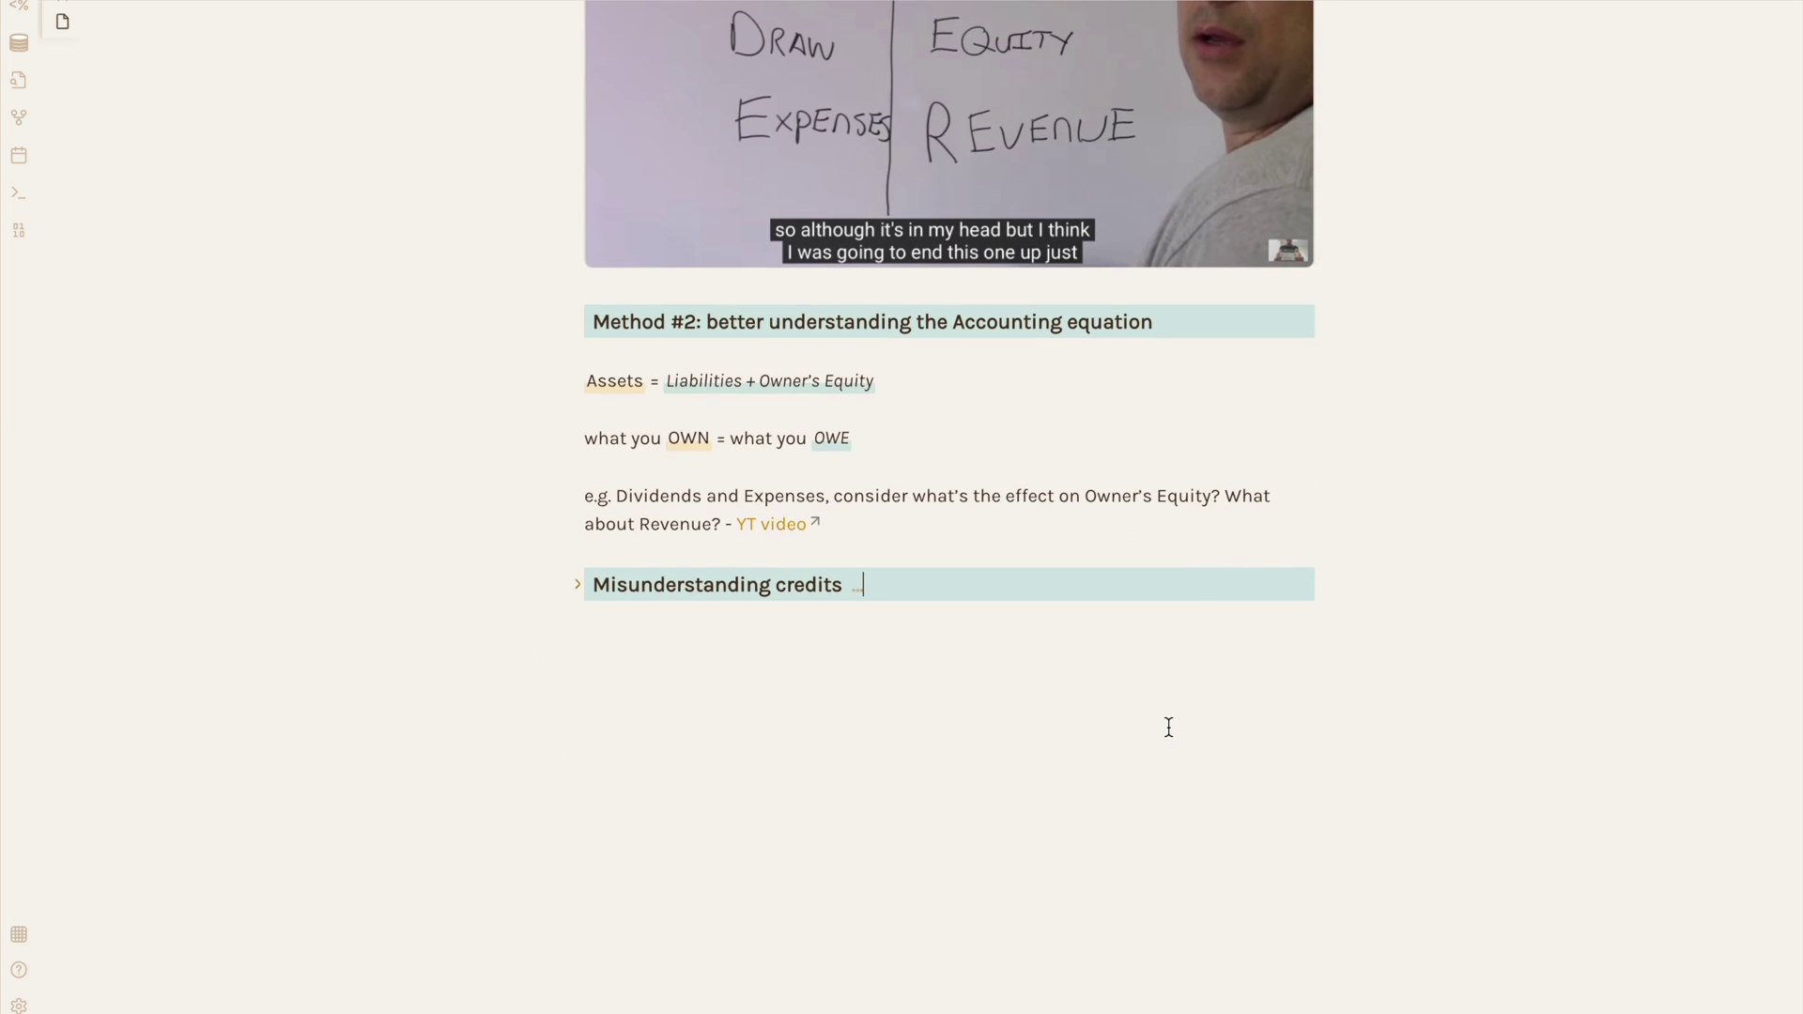
scroll(1477, 366, up, 10)
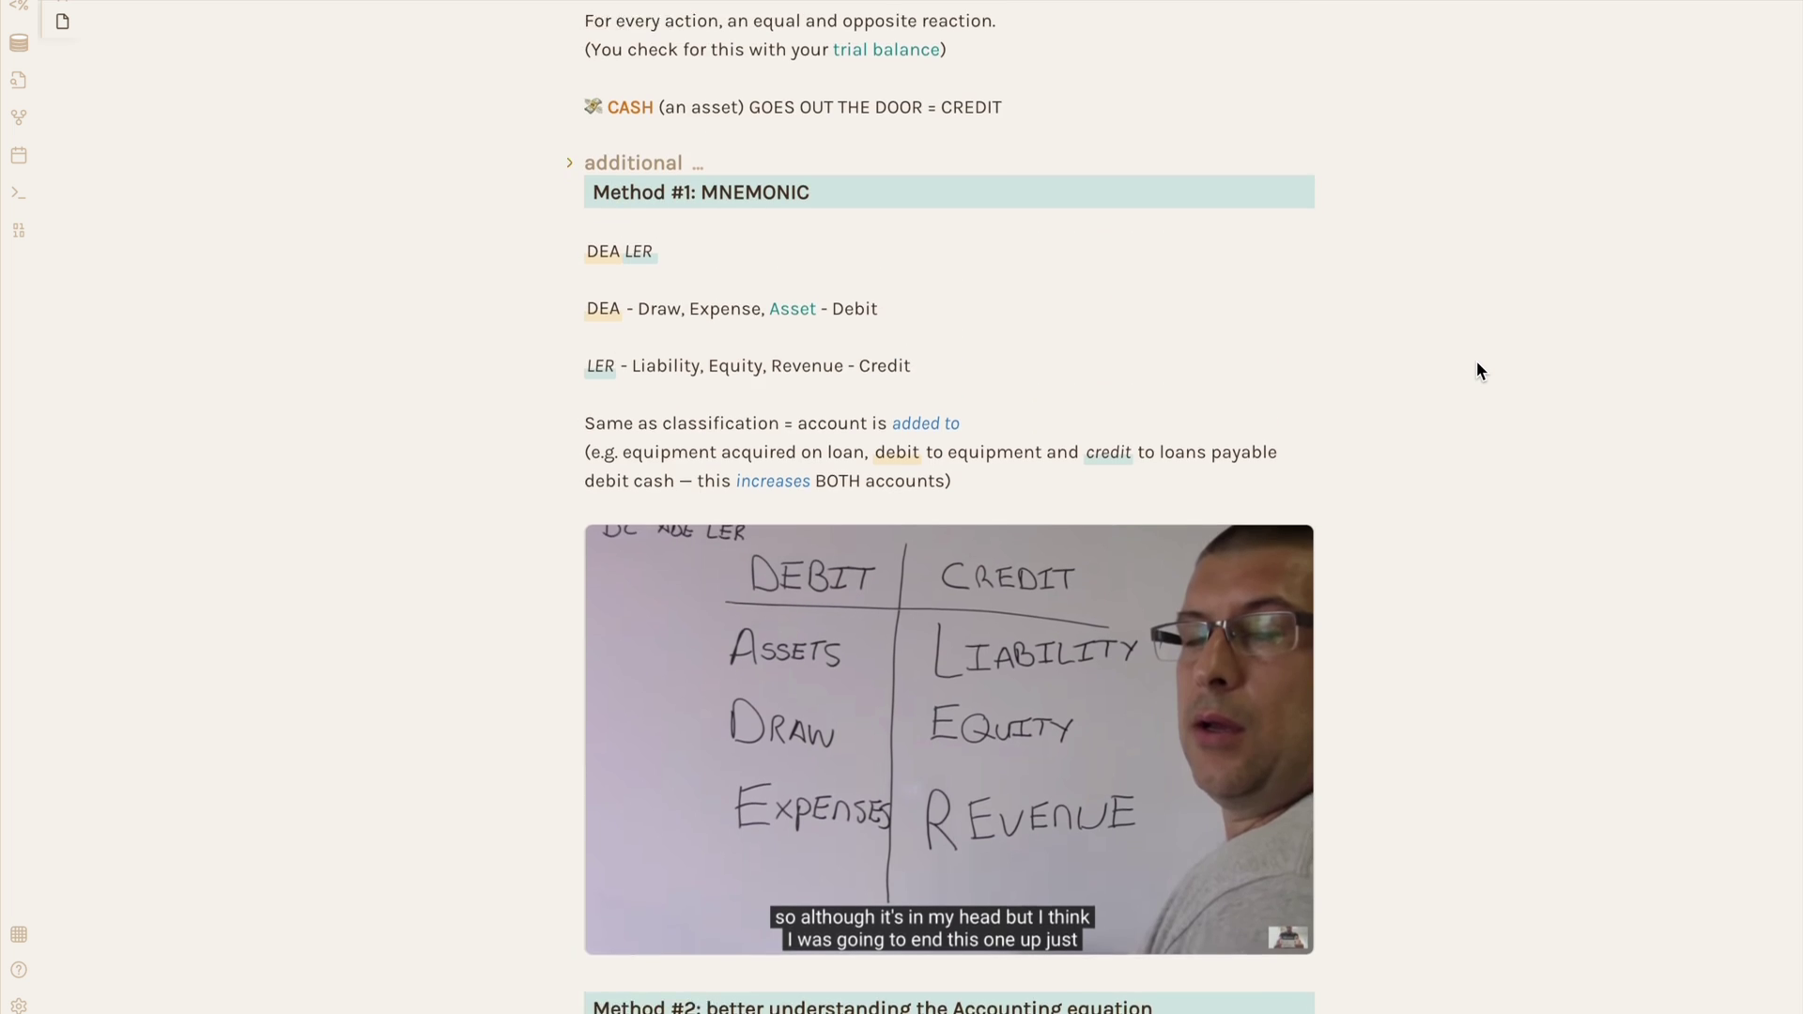
scroll(1476, 370, down, 3)
Open Language of business, inspect its Class notes dataview query, and highlight summaries 10-13-2022 to 09-22-2022.
key(ctrl+alt+Left)
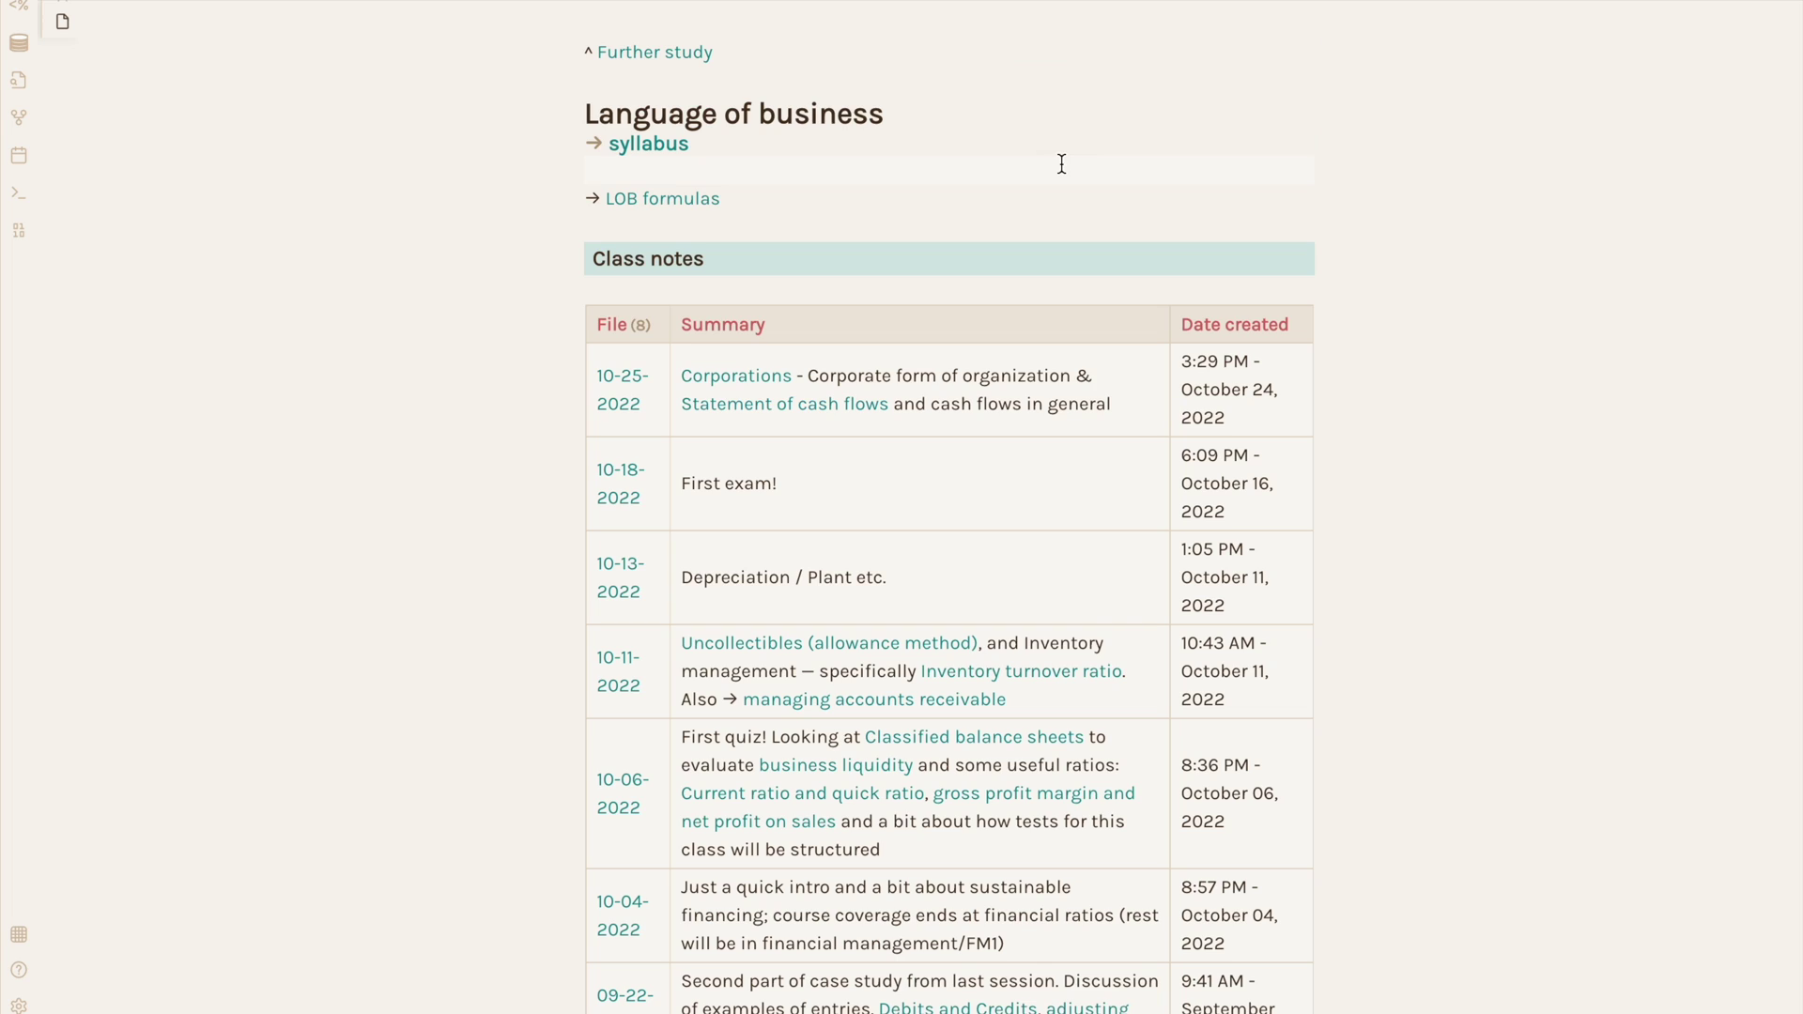
click(611, 329)
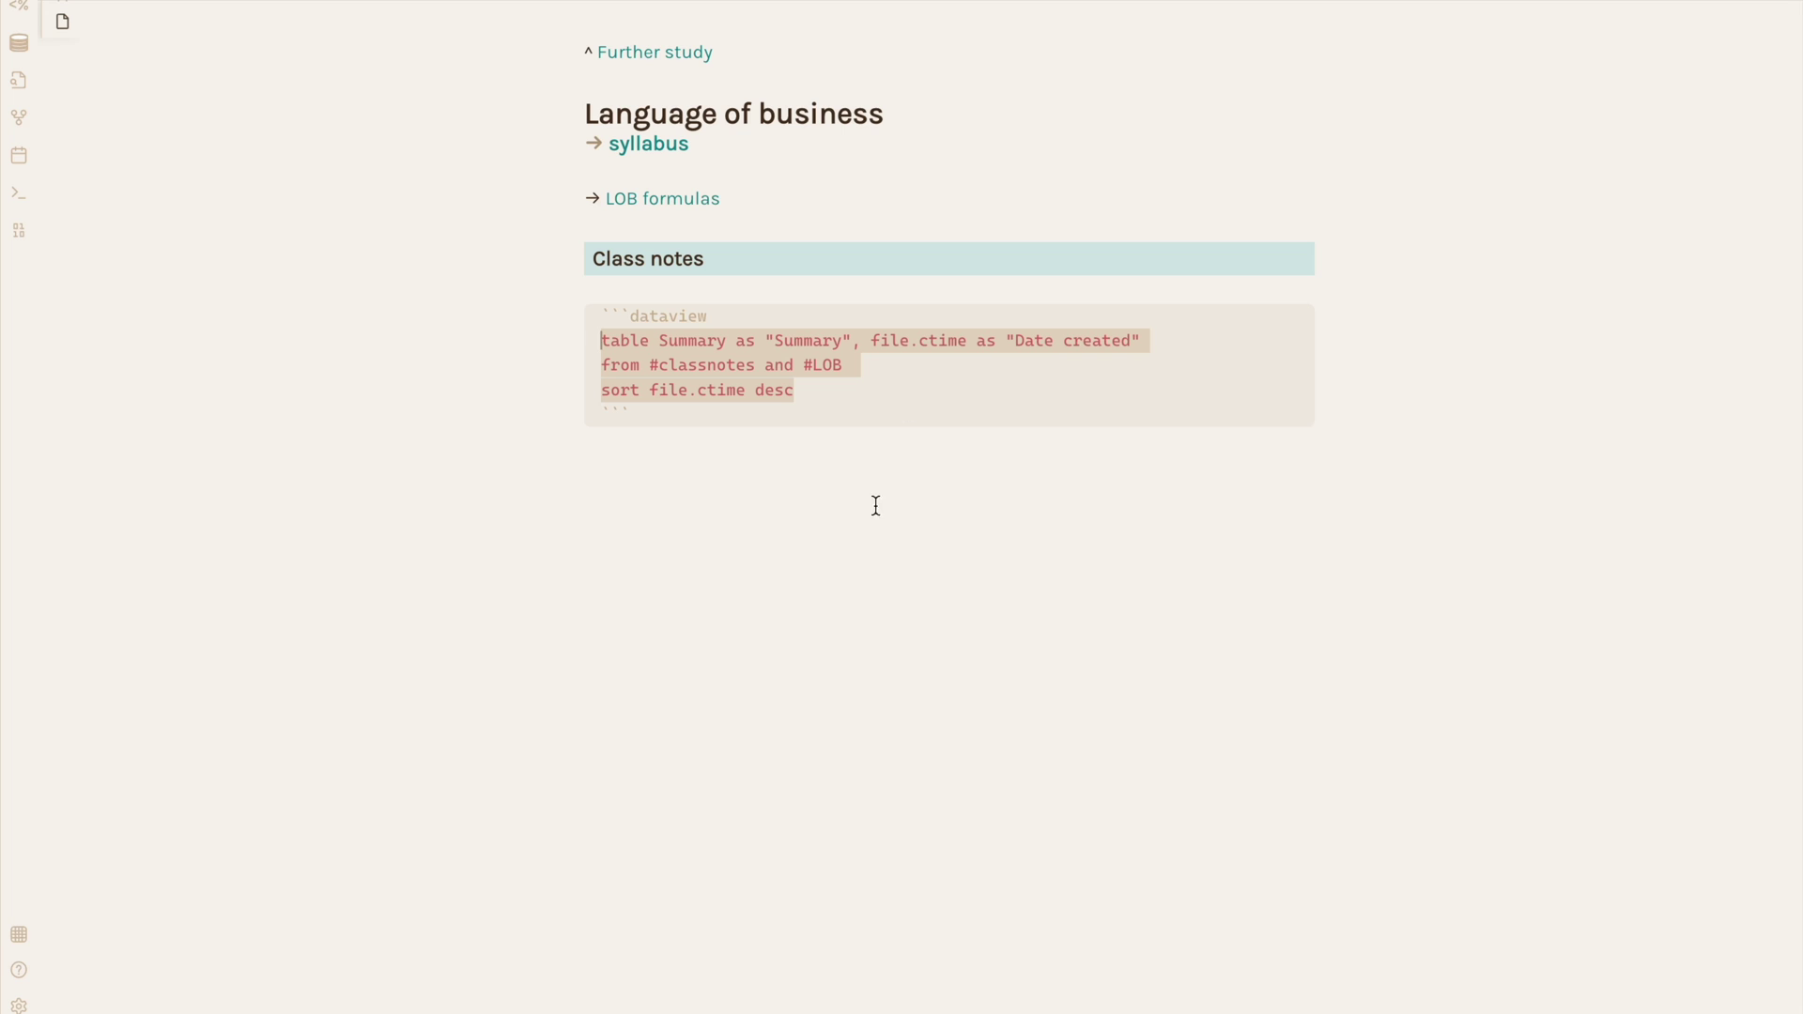
click(606, 284)
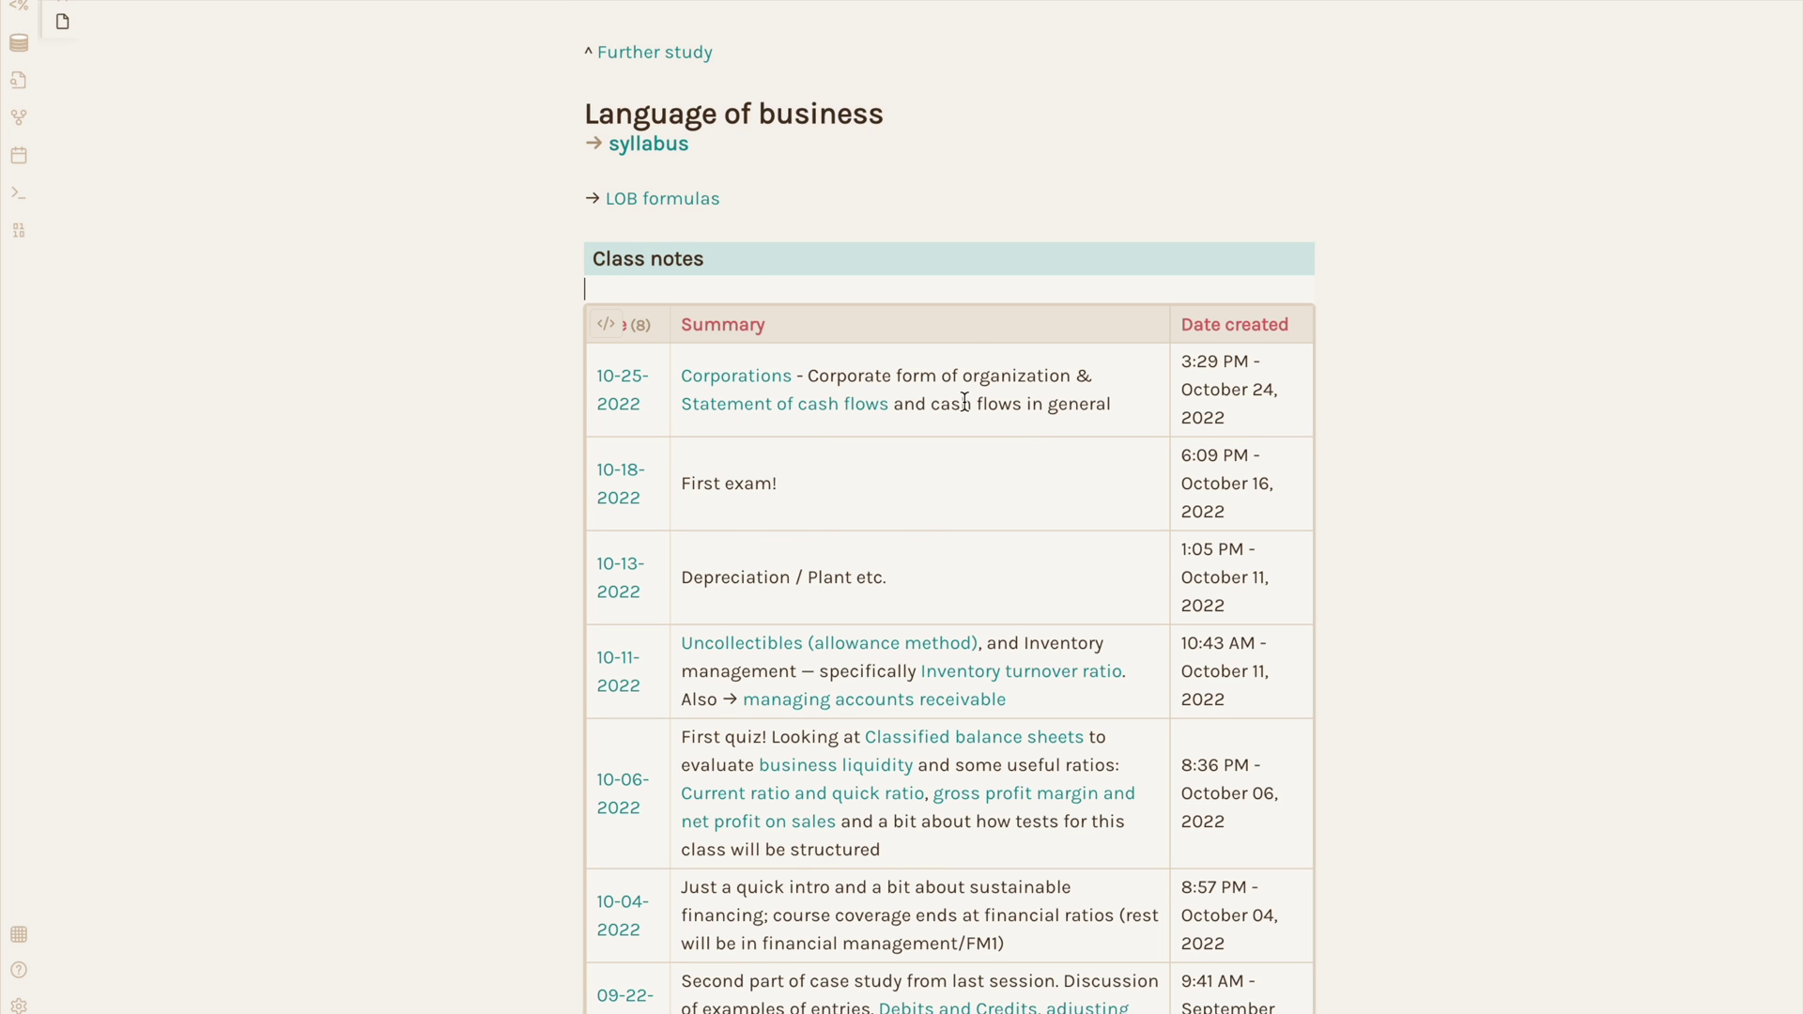
scroll(941, 431, down, 3)
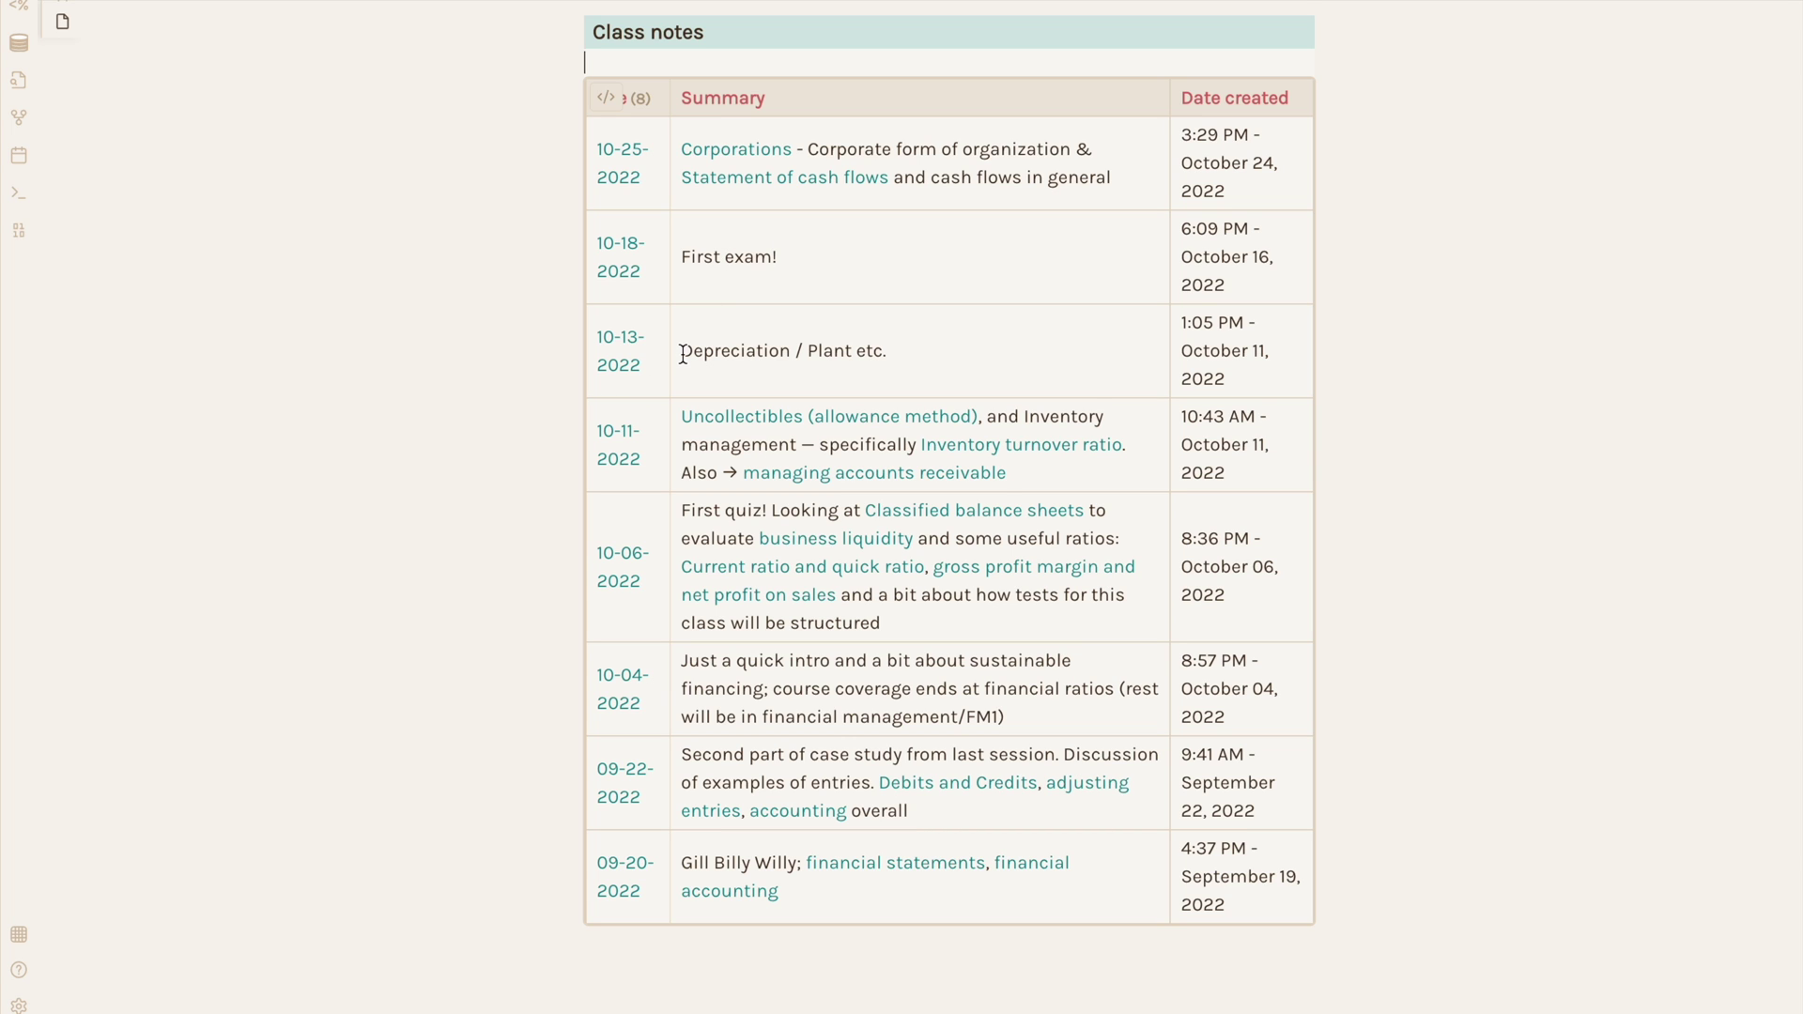
drag(683, 353, 971, 813)
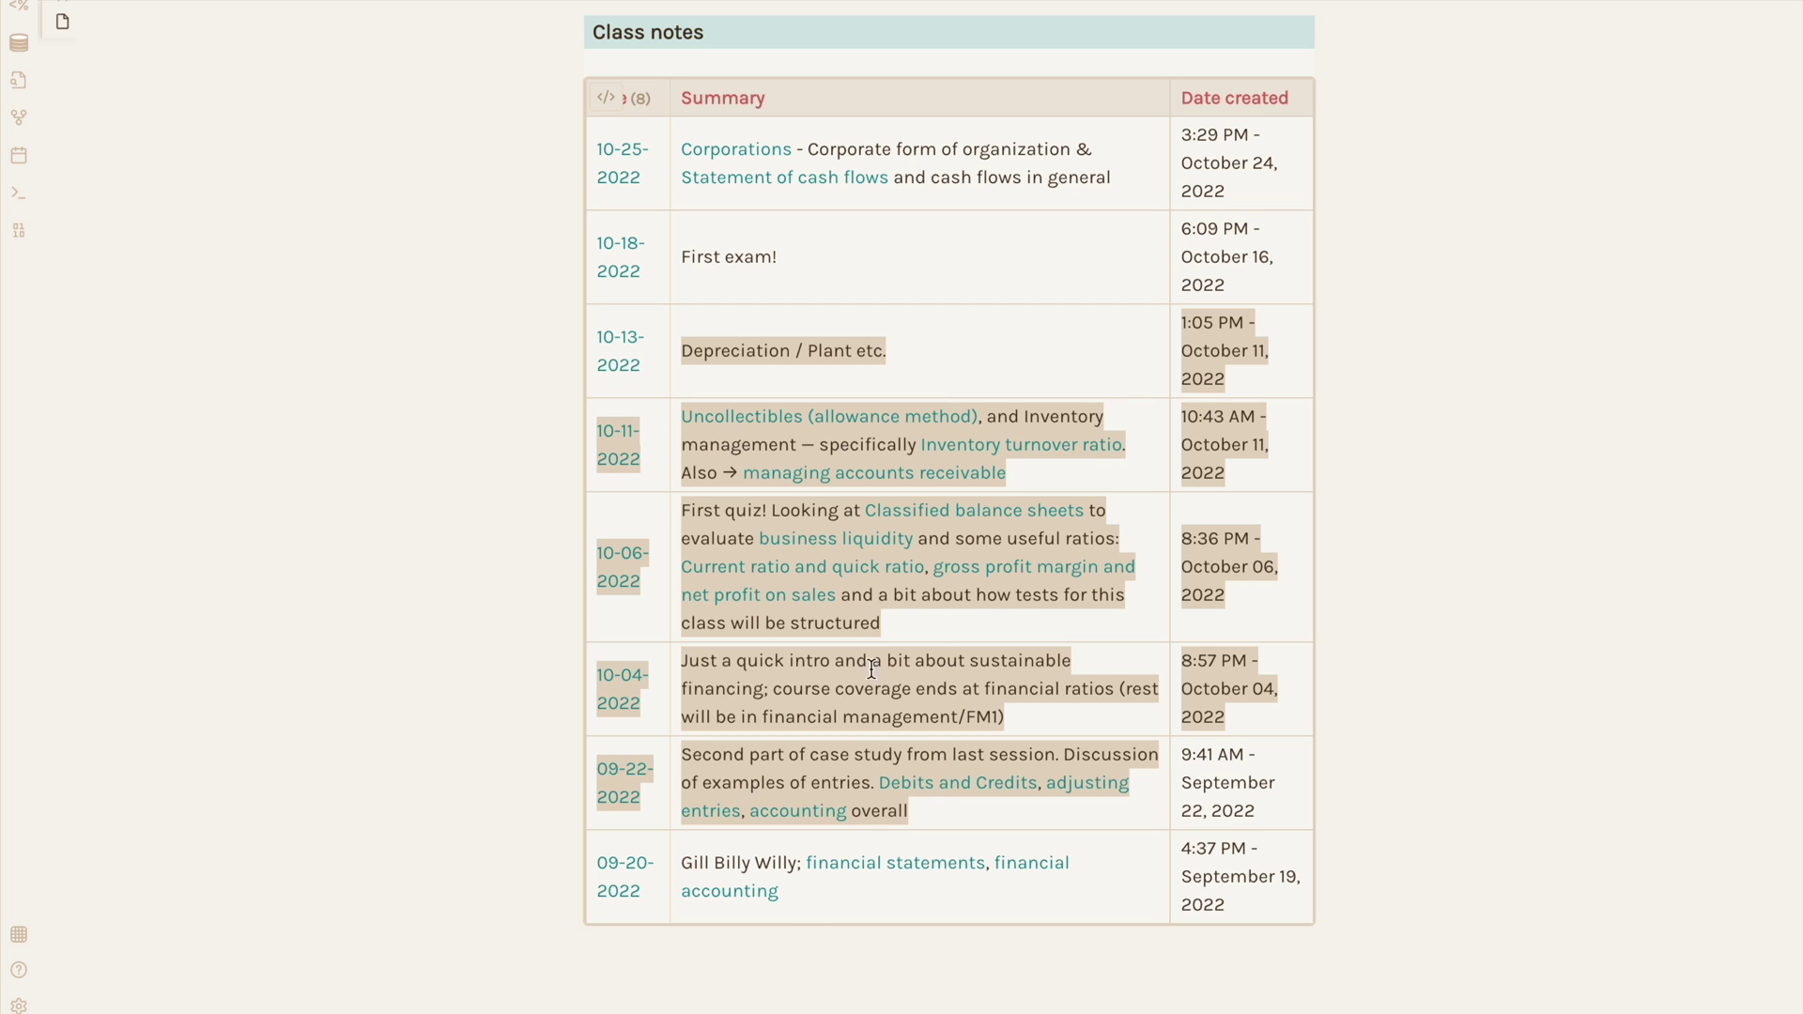
click(1032, 351)
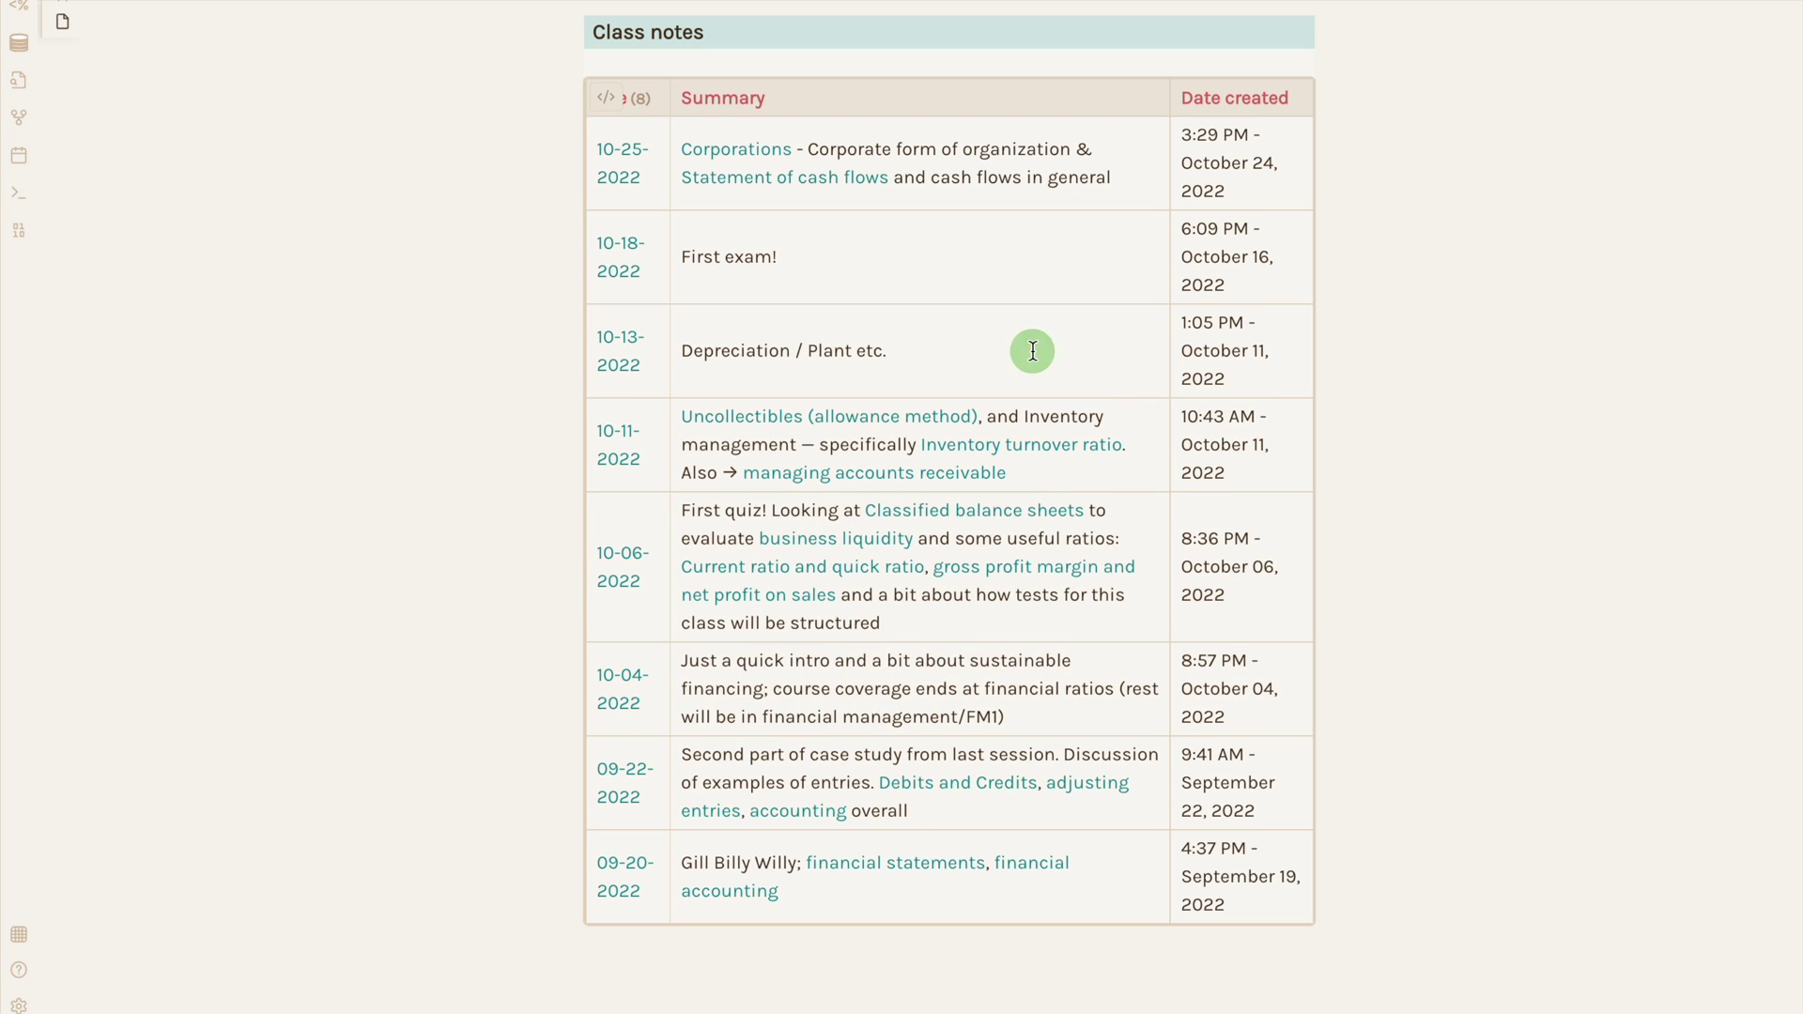
Go back to the LOB formulas page and put the cursor below the current asset vs. quick asset line.
key(ctrl+alt+Left)
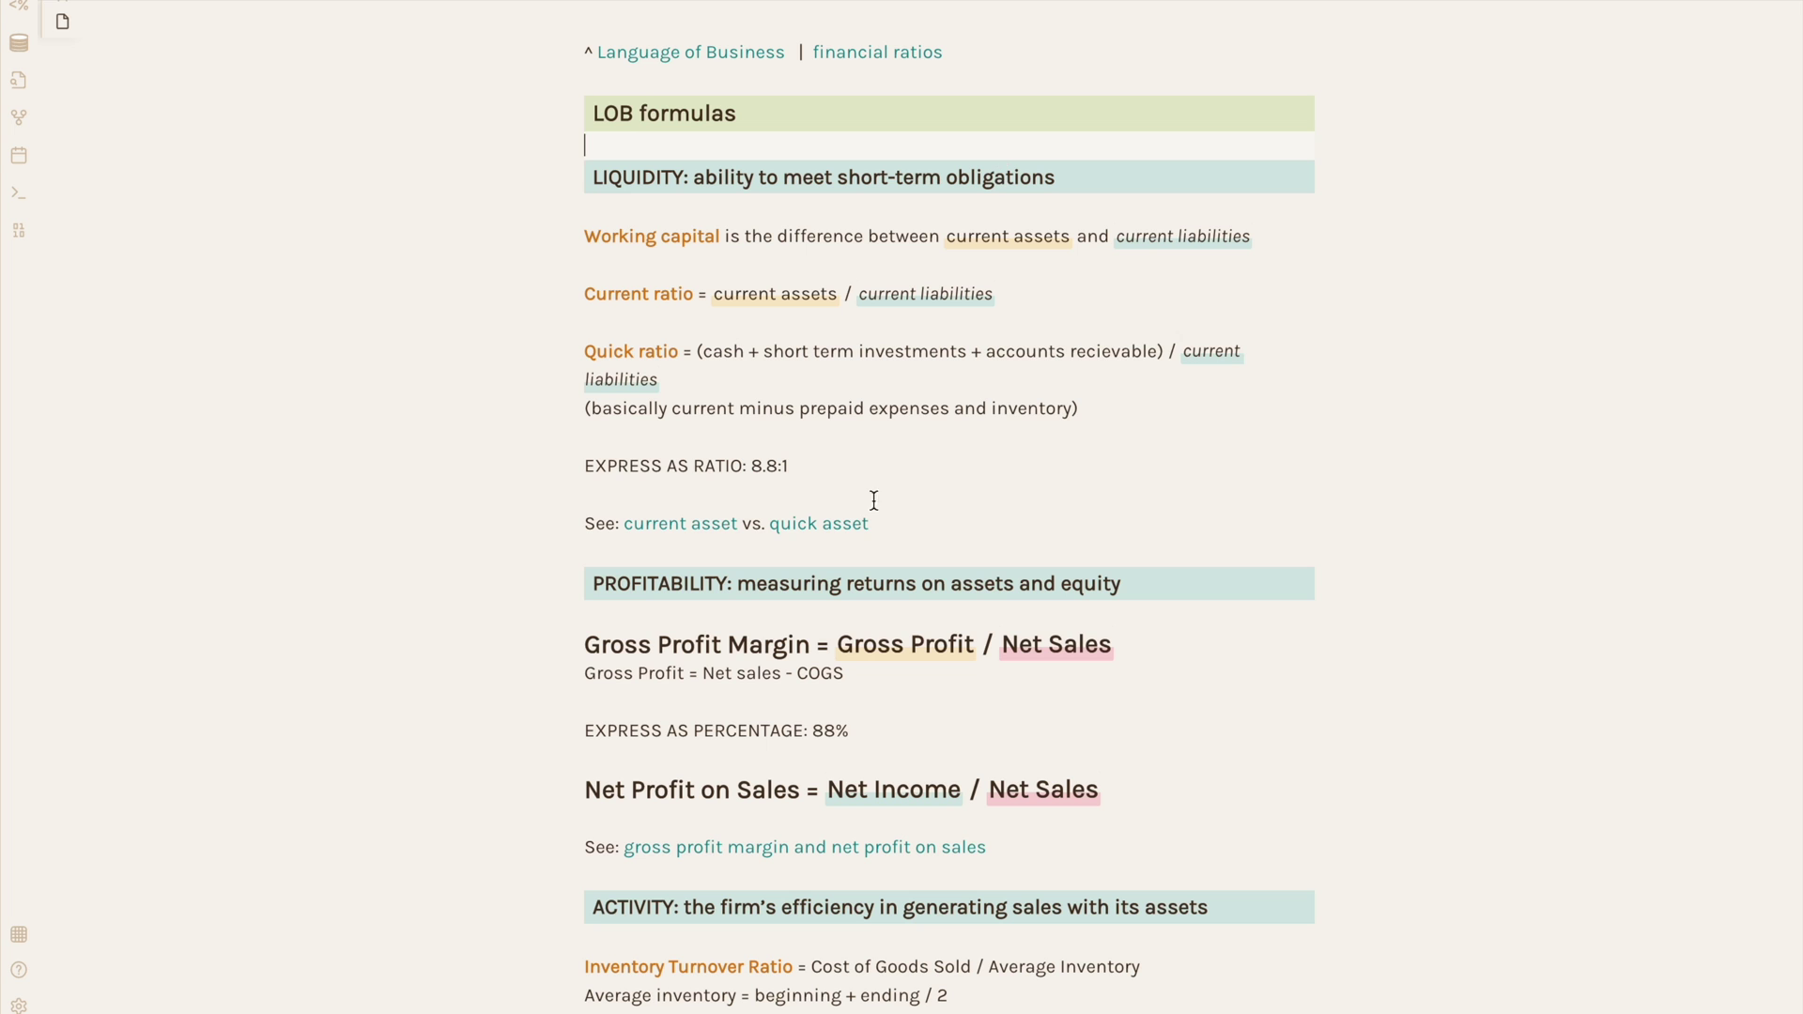
scroll(1033, 363, down, 10)
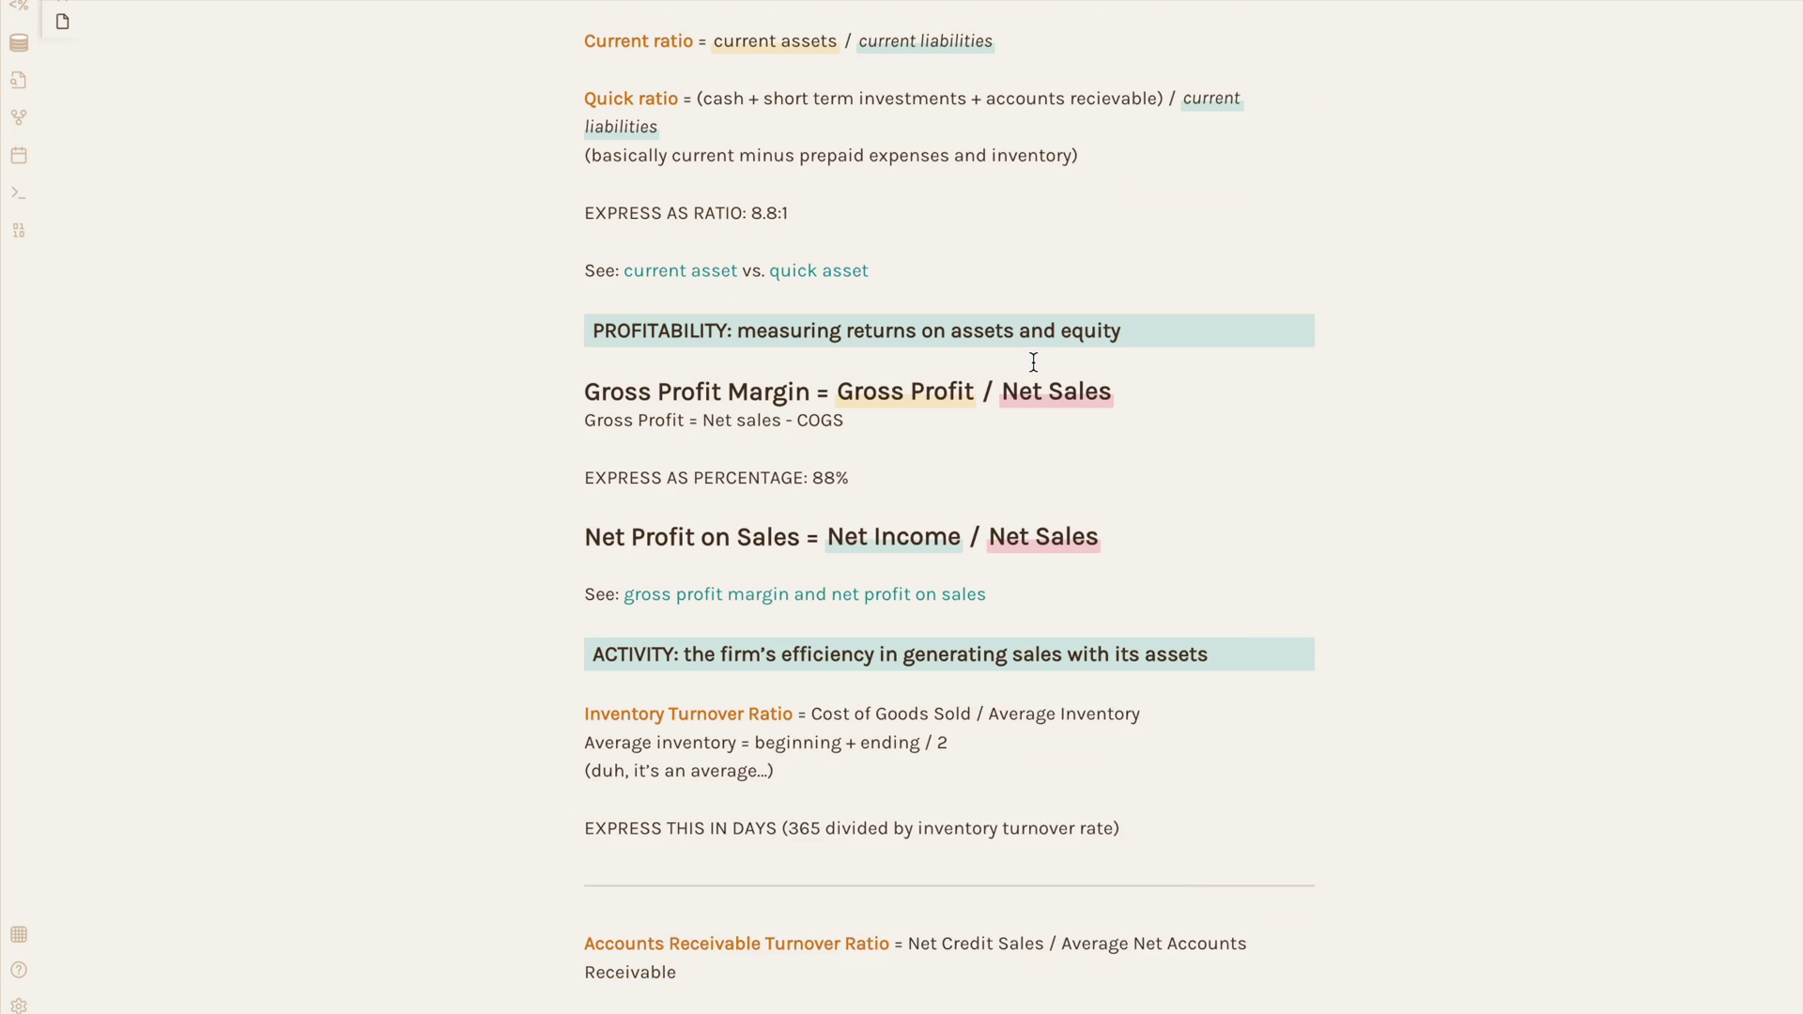
scroll(1033, 362, up, 12)
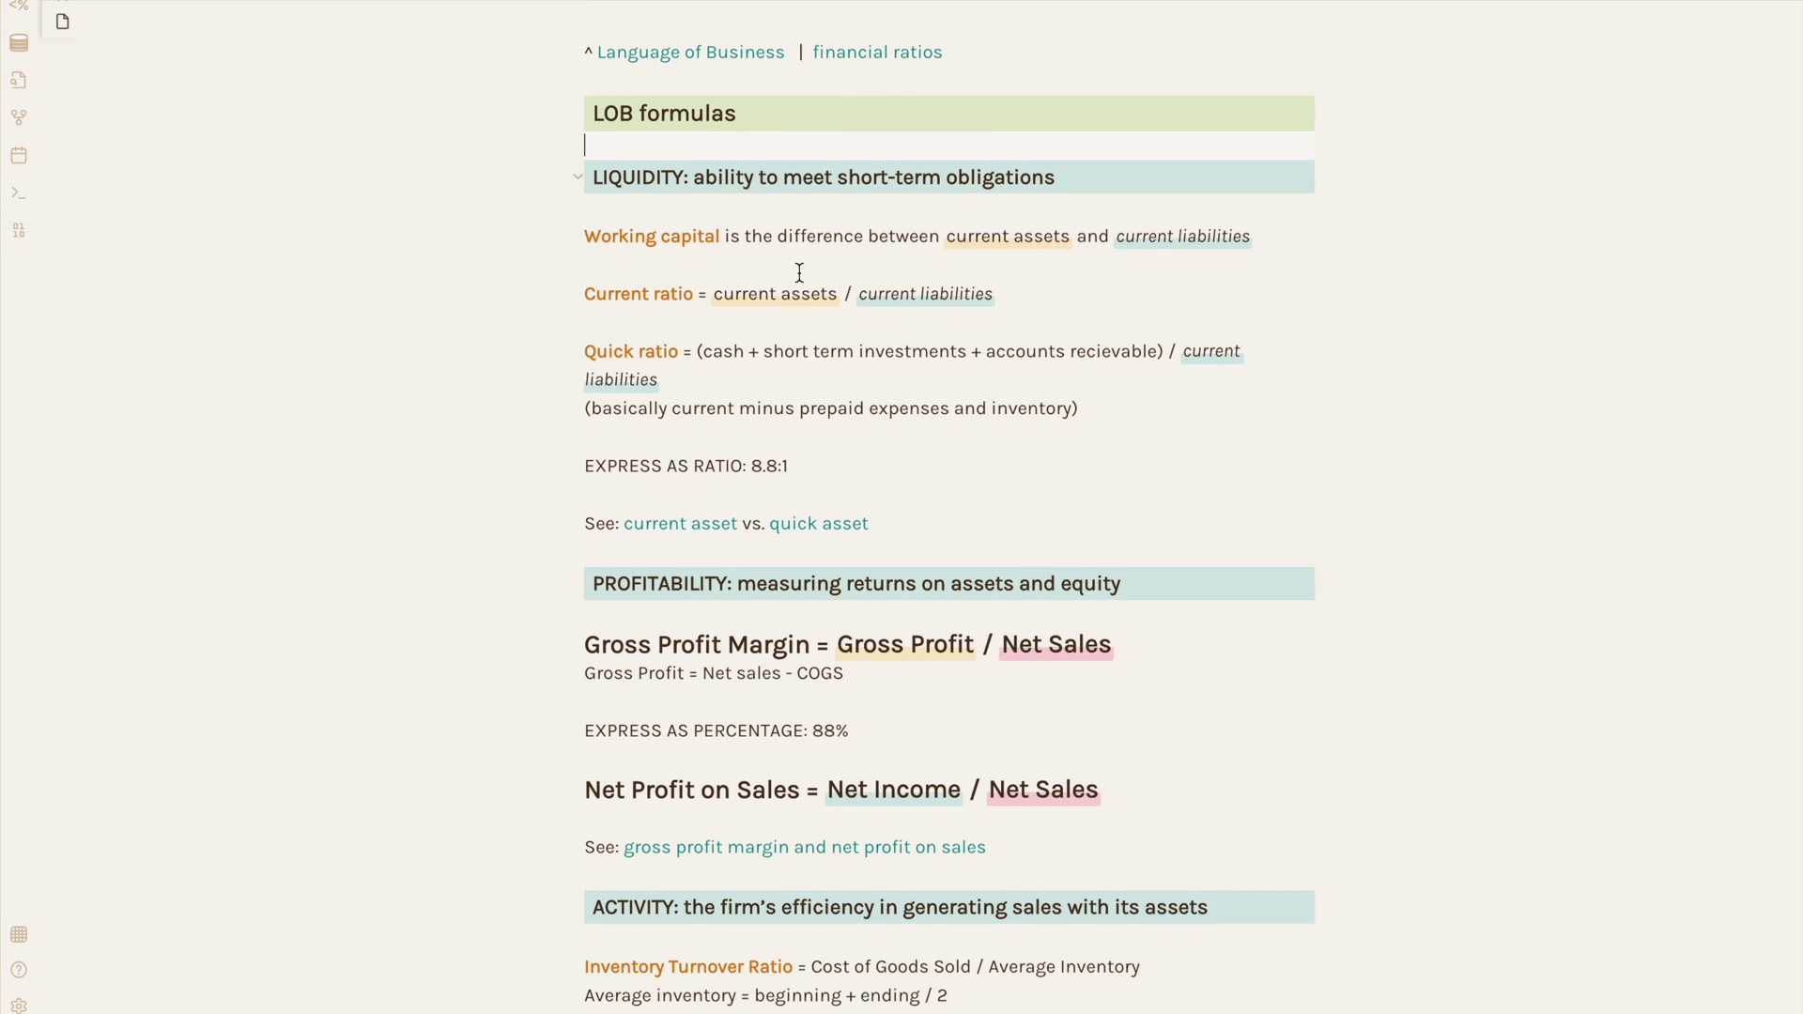
click(914, 523)
click(791, 550)
Visit the linked 'gross profit margin and net profit on sales' note, then return to LOB formulas.
scroll(745, 539, down, 1)
click(734, 791)
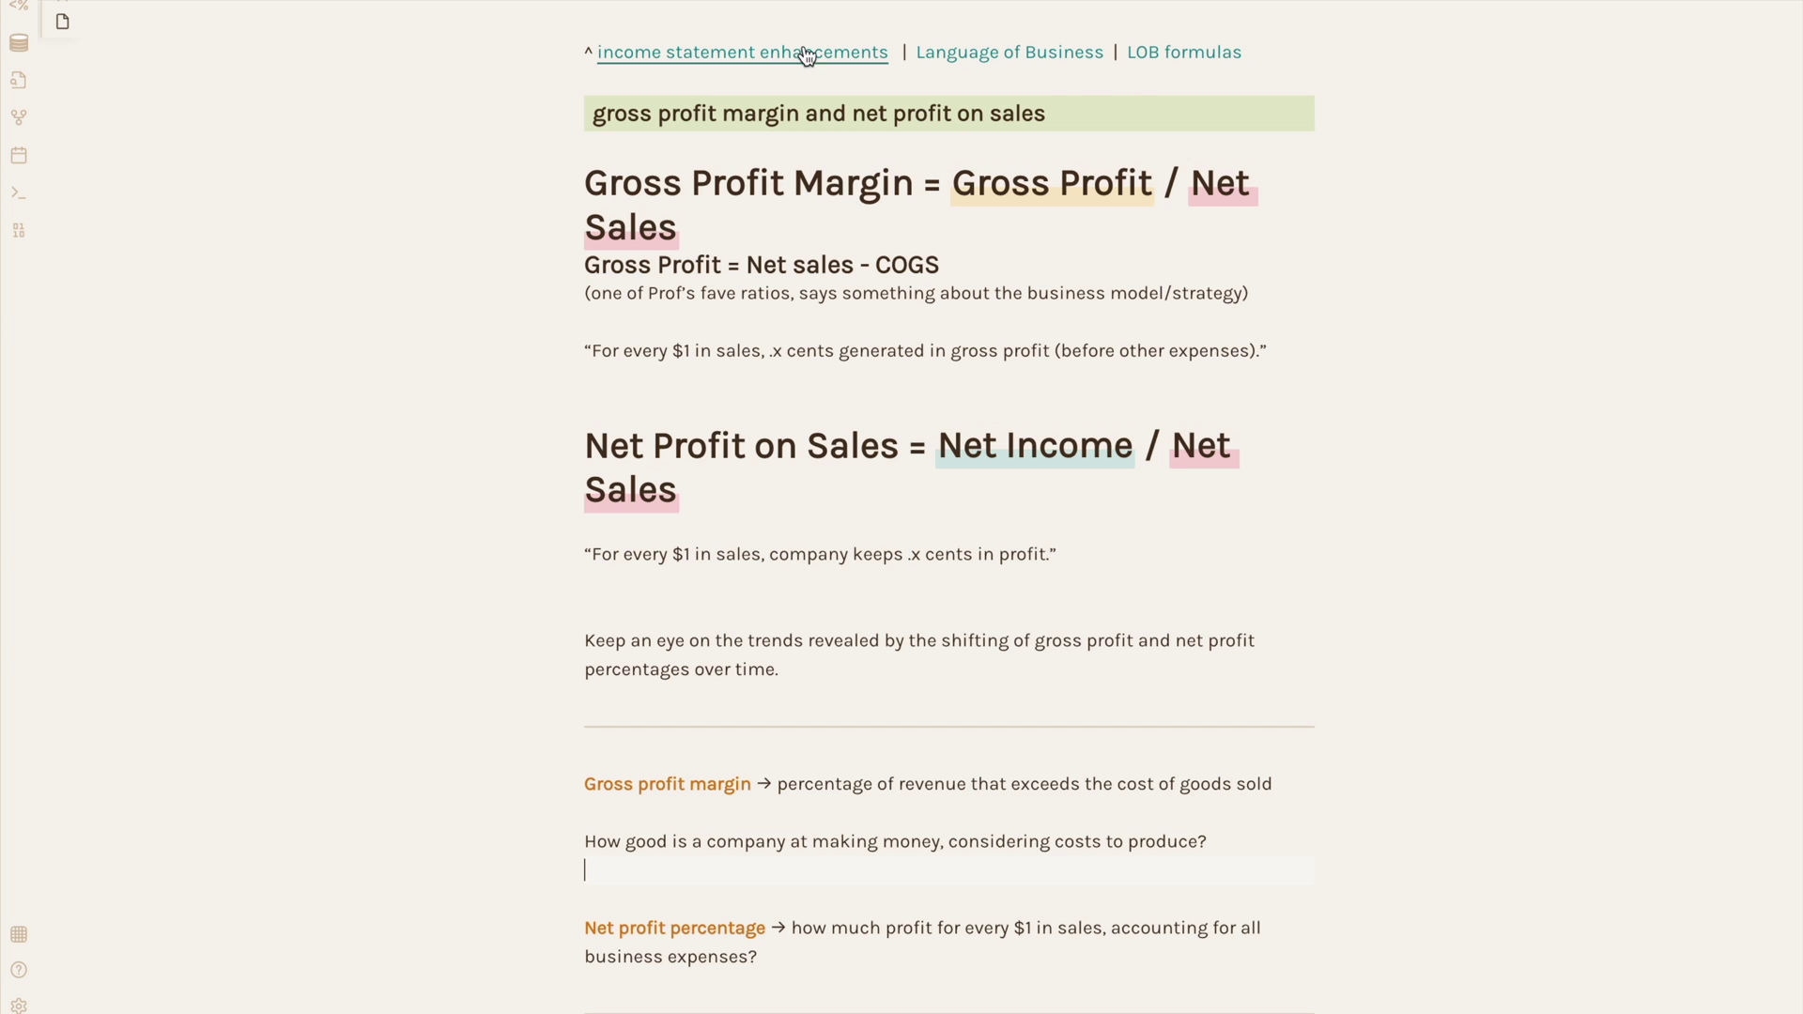
click(1167, 53)
scroll(1169, 51, down, 1)
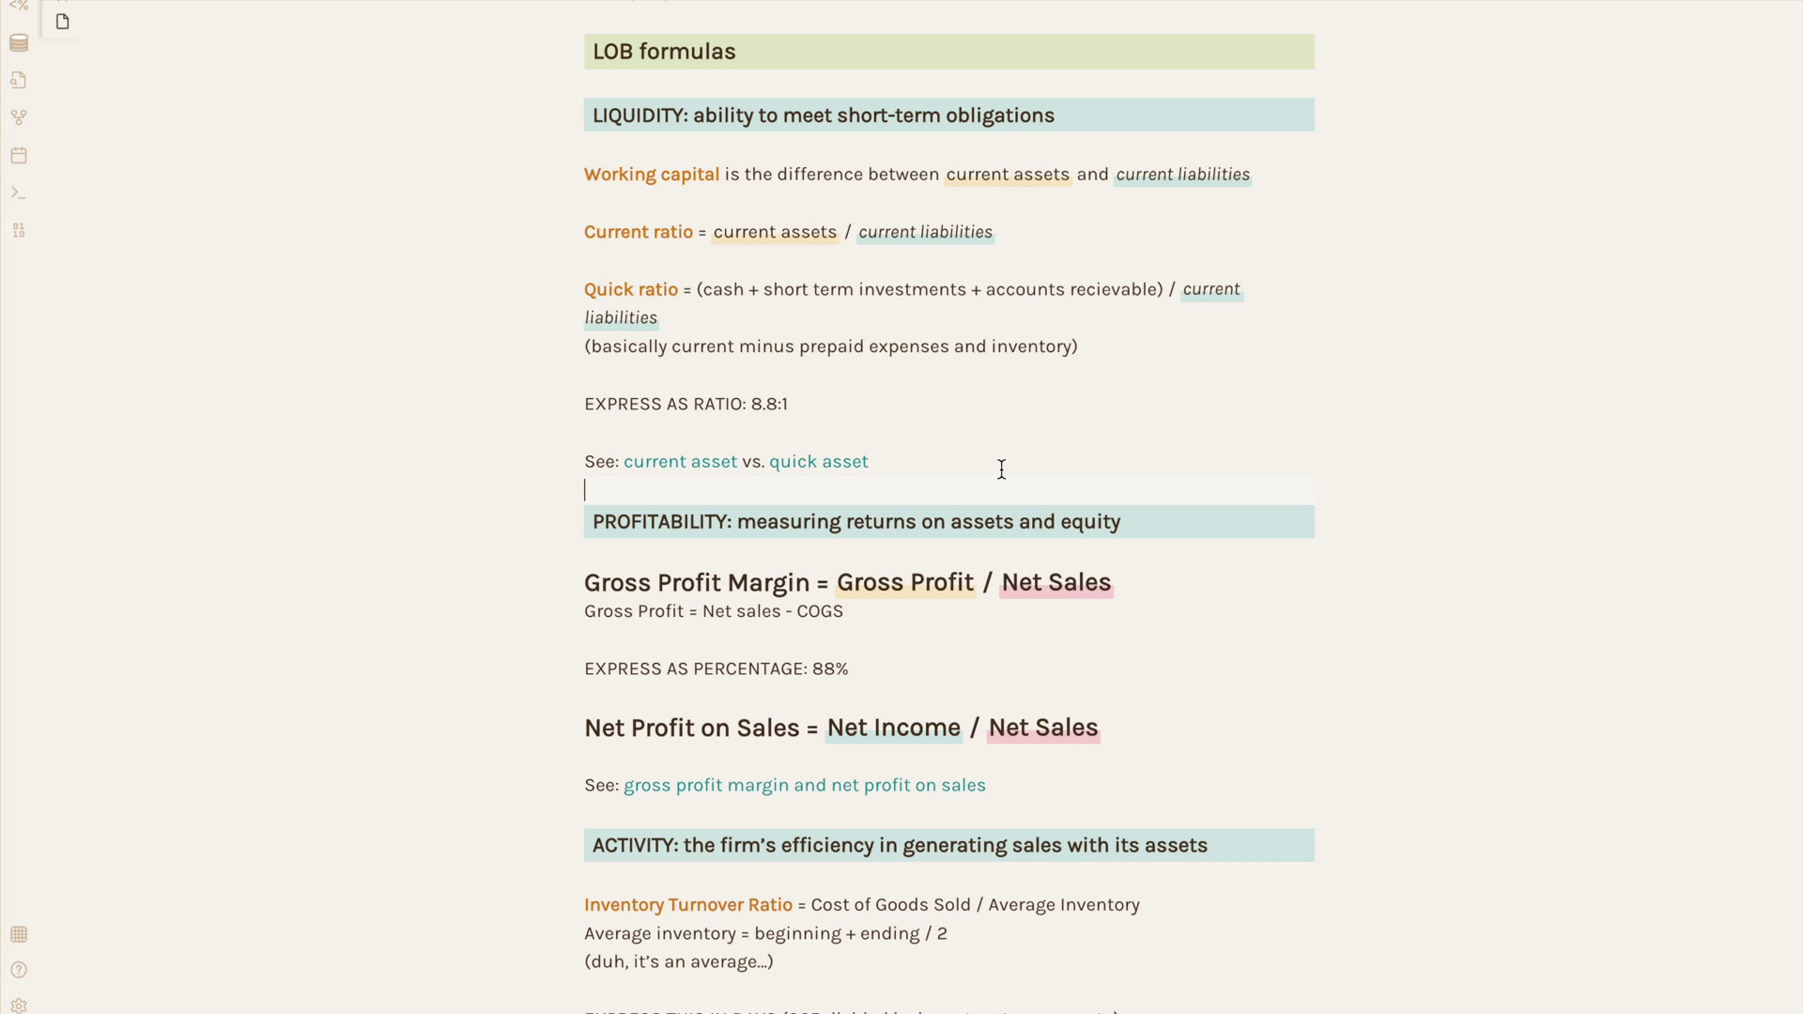